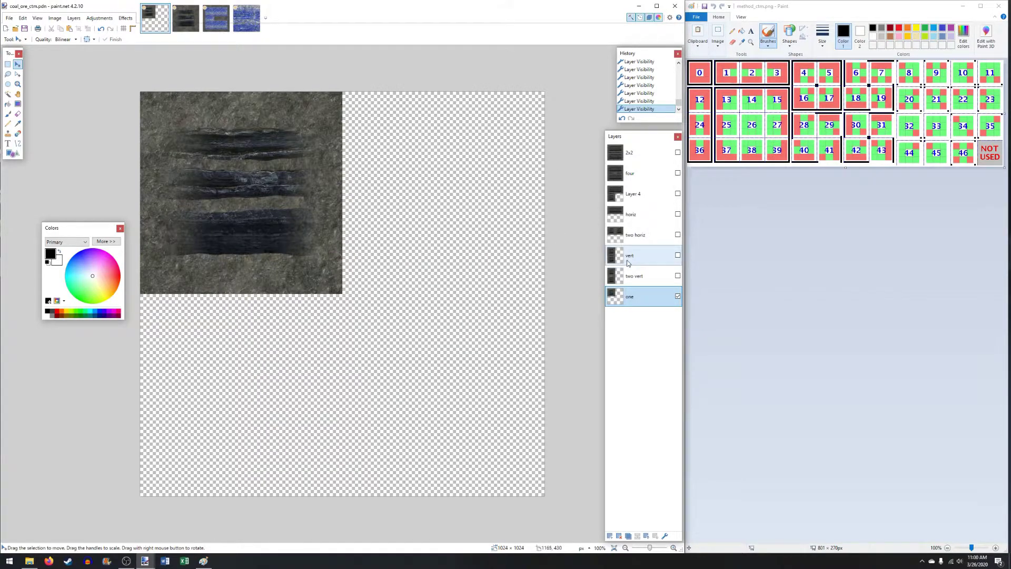
{"action": "left_click", "coordinate": [678, 235]}
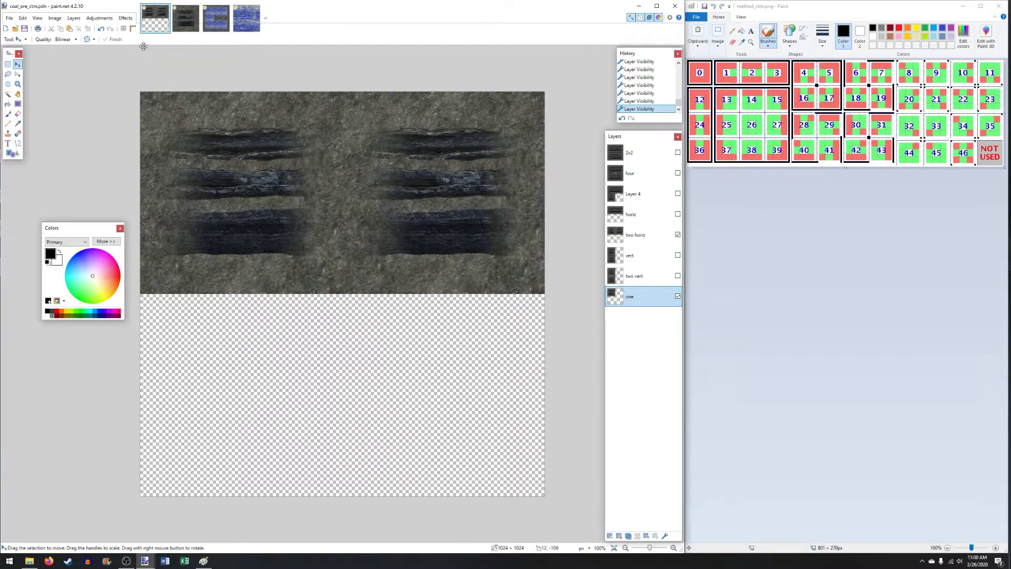
{"action": "left_click", "coordinate": [125, 18]}
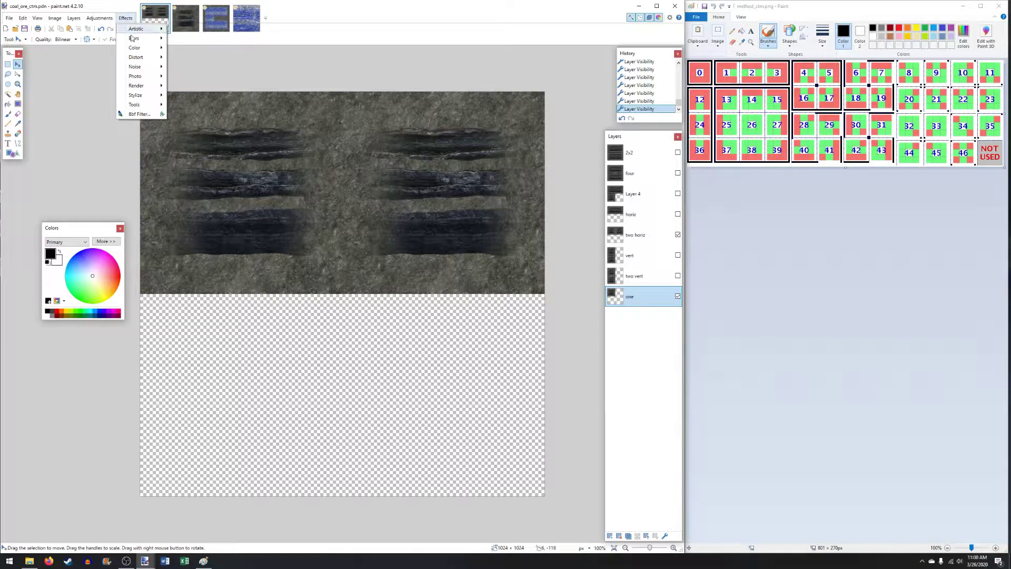
{"action": "left_click", "coordinate": [140, 114]}
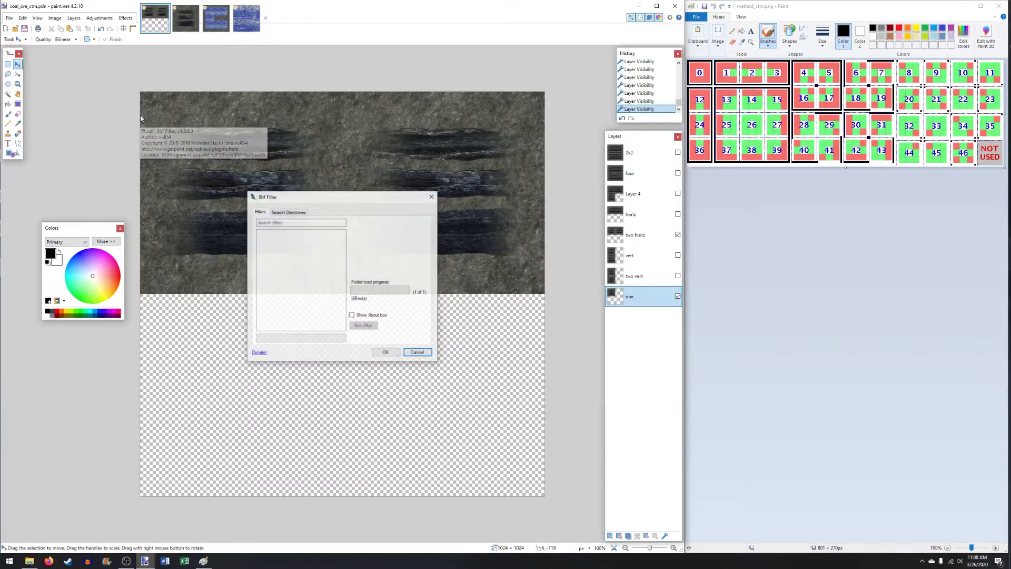
{"action": "double_click", "coordinate": [278, 233]}
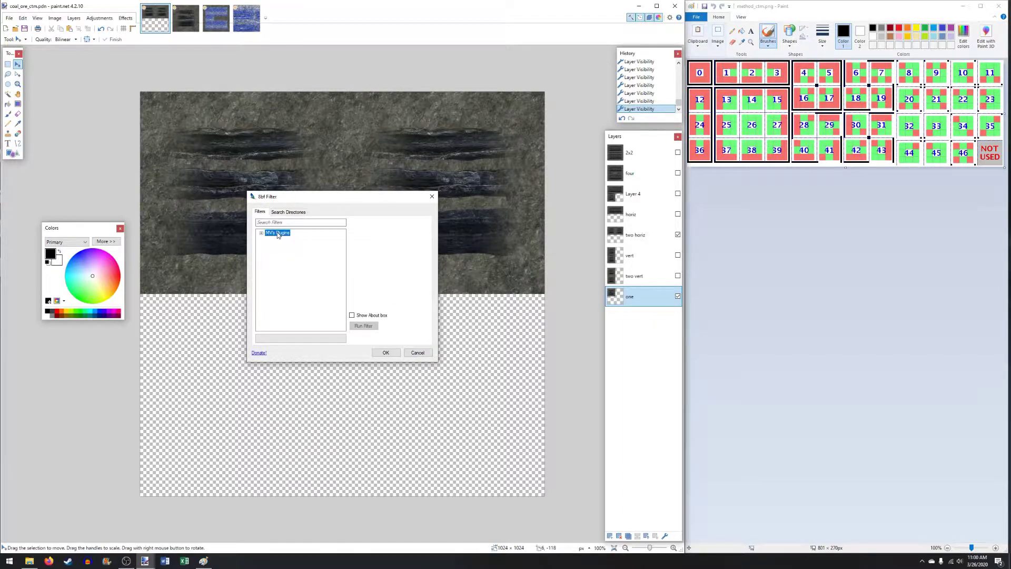
{"action": "left_click", "coordinate": [290, 239]}
{"action": "double_click", "coordinate": [291, 241]}
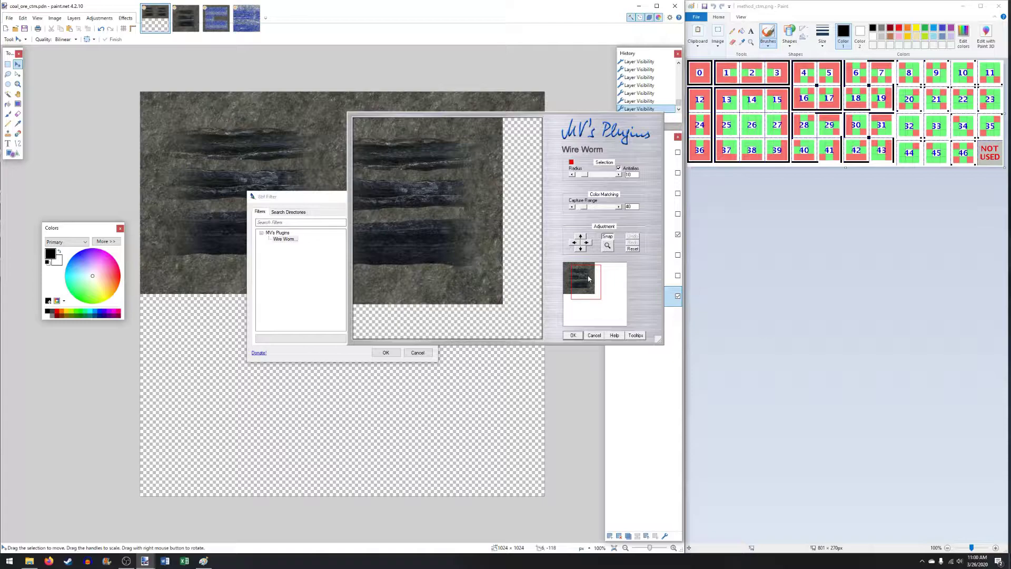
{"action": "left_click_drag", "start_coordinate": [589, 278], "coordinate": [589, 277]}
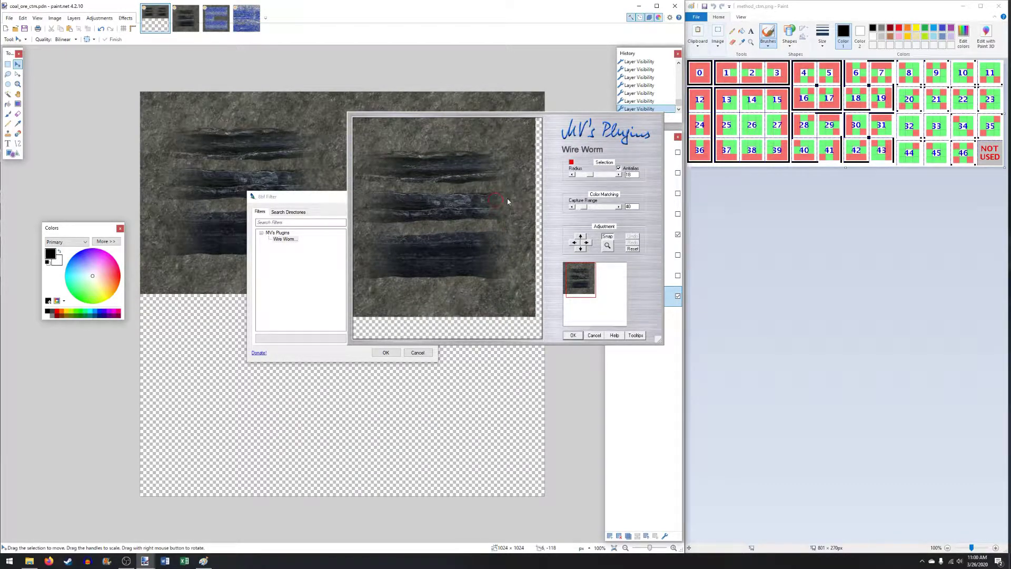
{"action": "left_click", "coordinate": [601, 206]}
{"action": "left_click", "coordinate": [442, 258]}
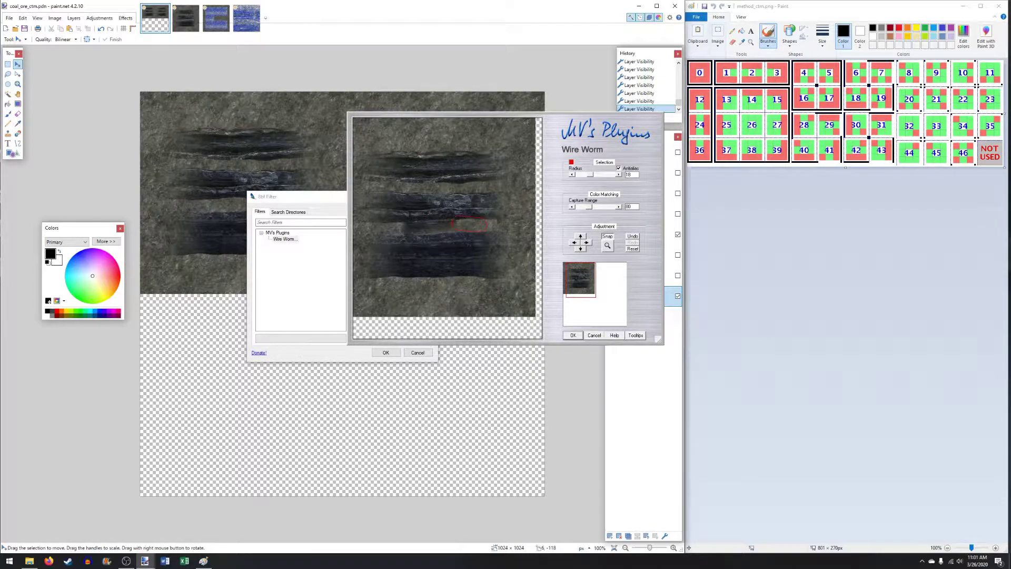
{"action": "left_click", "coordinate": [475, 258]}
{"action": "left_click", "coordinate": [399, 230]}
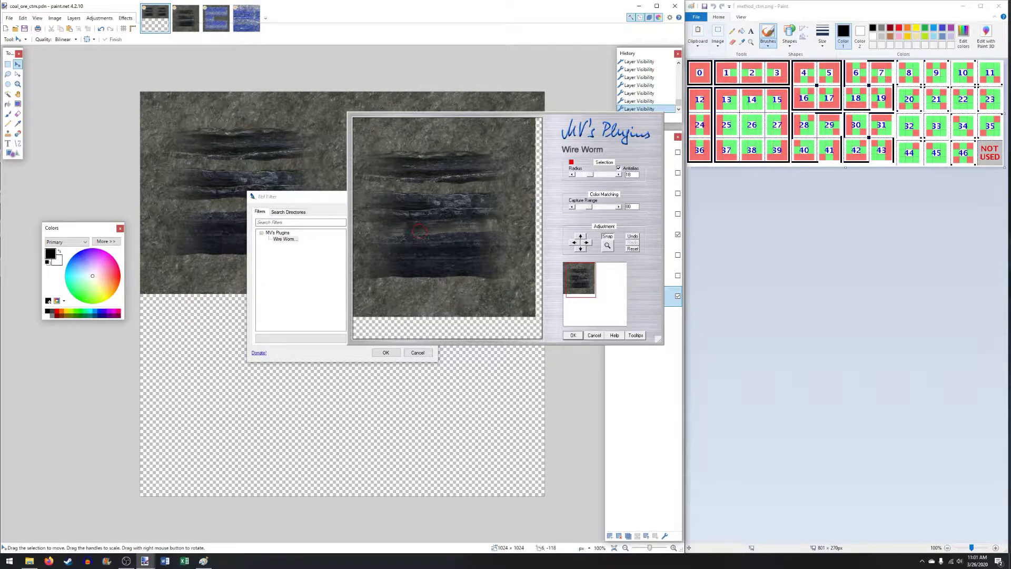
{"action": "left_click", "coordinate": [596, 338]}
{"action": "left_click", "coordinate": [418, 353]}
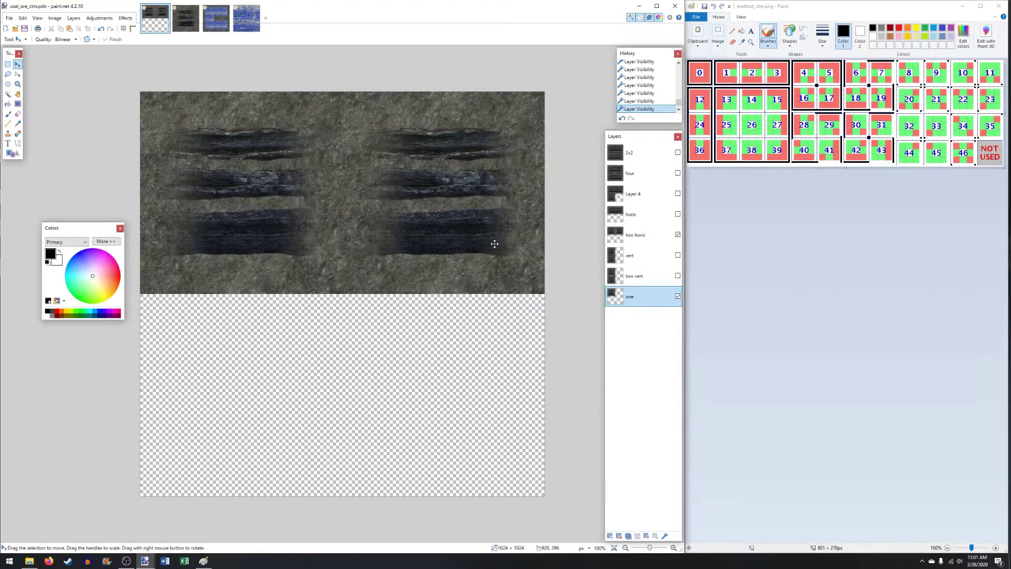
Toggle the horiz, two horiz, two vert and vert layers to compare the tiles.
{"action": "left_click", "coordinate": [678, 215]}
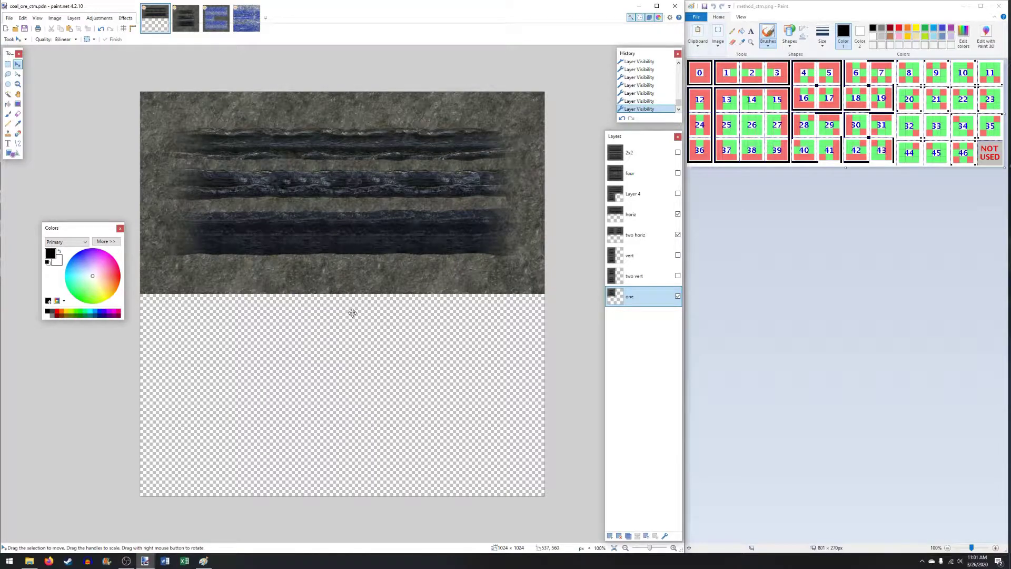
{"action": "left_click", "coordinate": [677, 235]}
{"action": "left_click", "coordinate": [677, 214]}
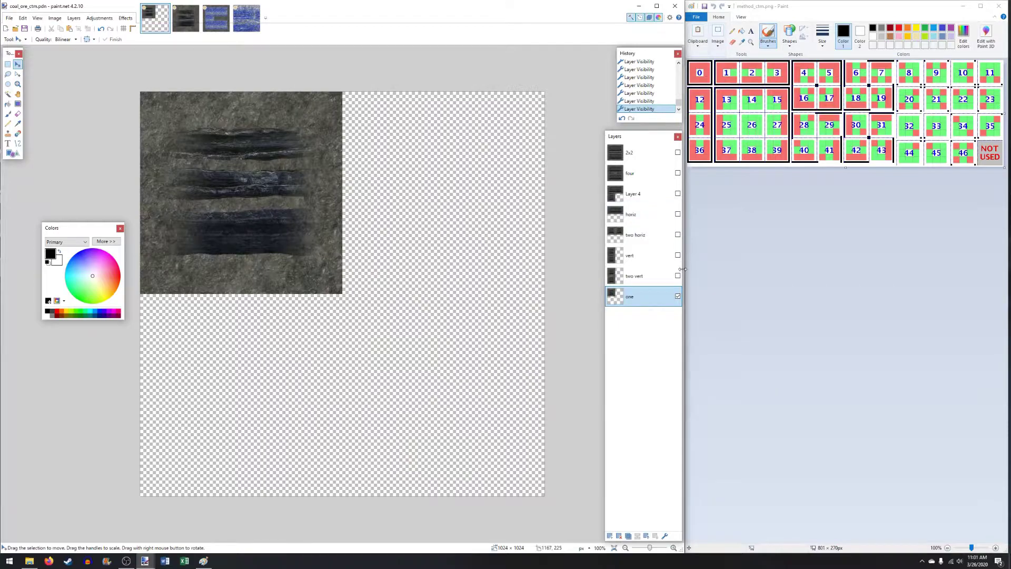
{"action": "left_click", "coordinate": [678, 275]}
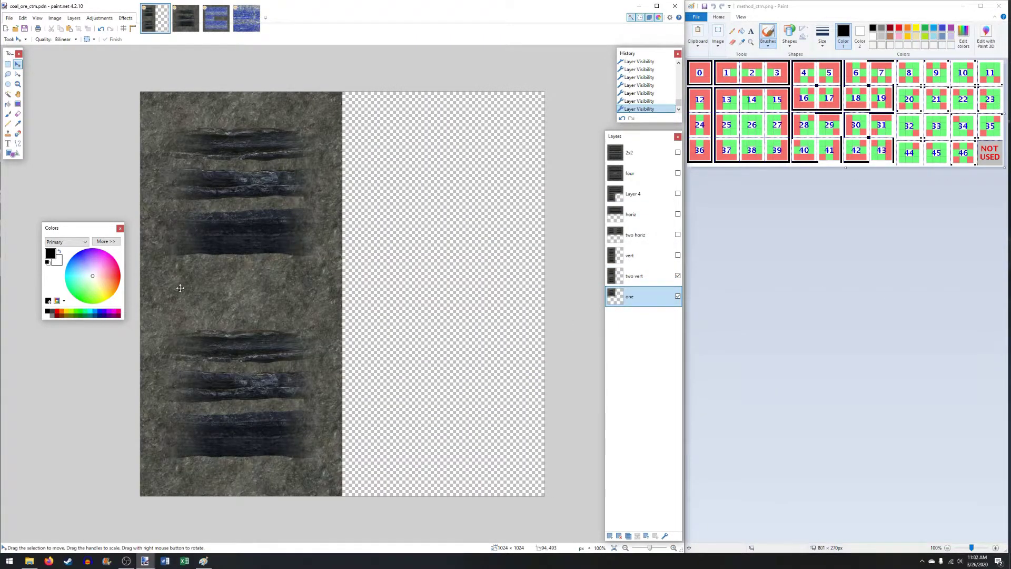
{"action": "left_click", "coordinate": [677, 255]}
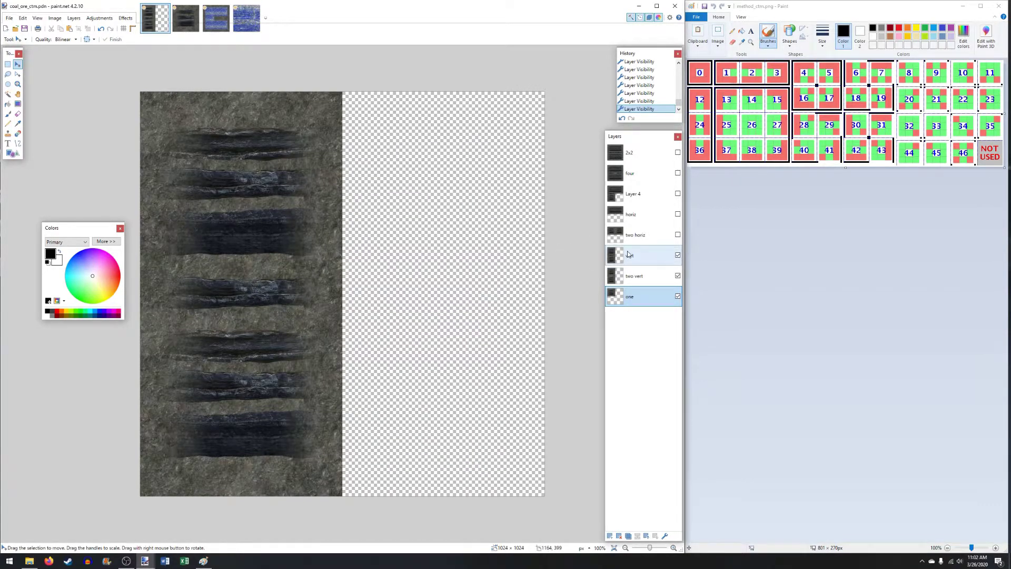
{"action": "left_click", "coordinate": [678, 214]}
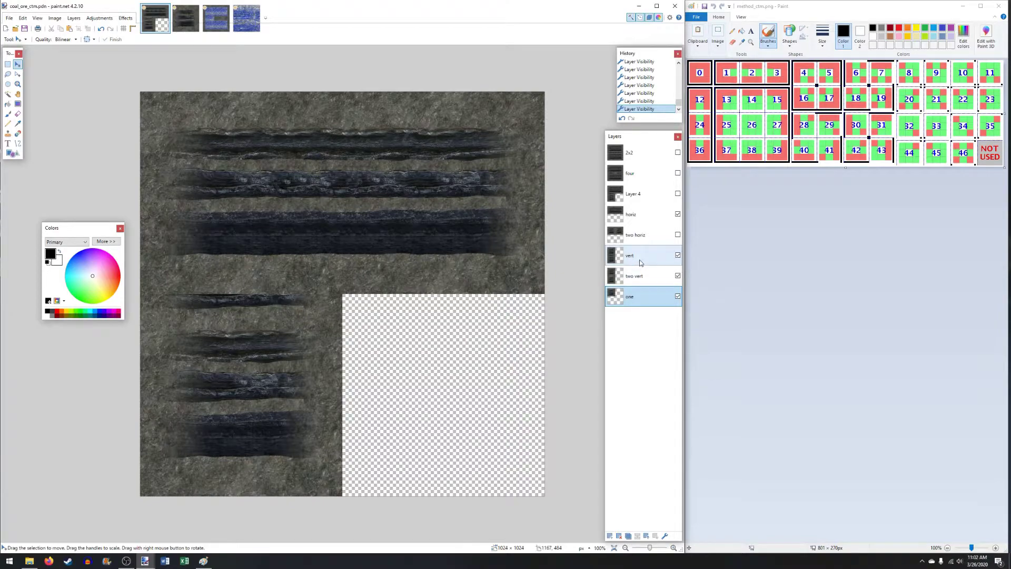
Move the vert layer below two vert, then hide two vert and show Layer 4.
{"action": "left_click_drag", "start_coordinate": [641, 261], "coordinate": [644, 214]}
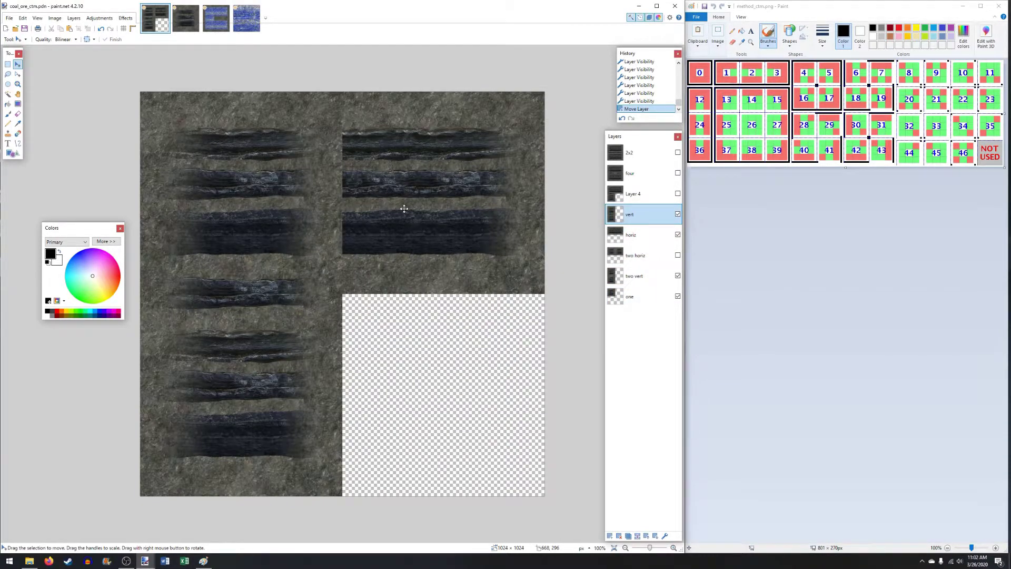
{"action": "left_click_drag", "start_coordinate": [645, 220], "coordinate": [643, 276]}
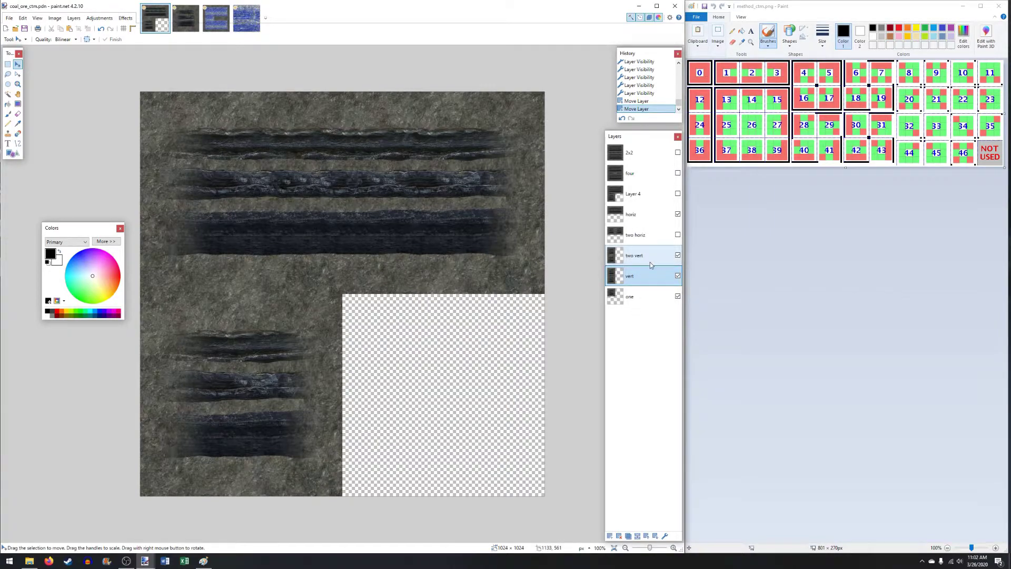
{"action": "left_click", "coordinate": [678, 256]}
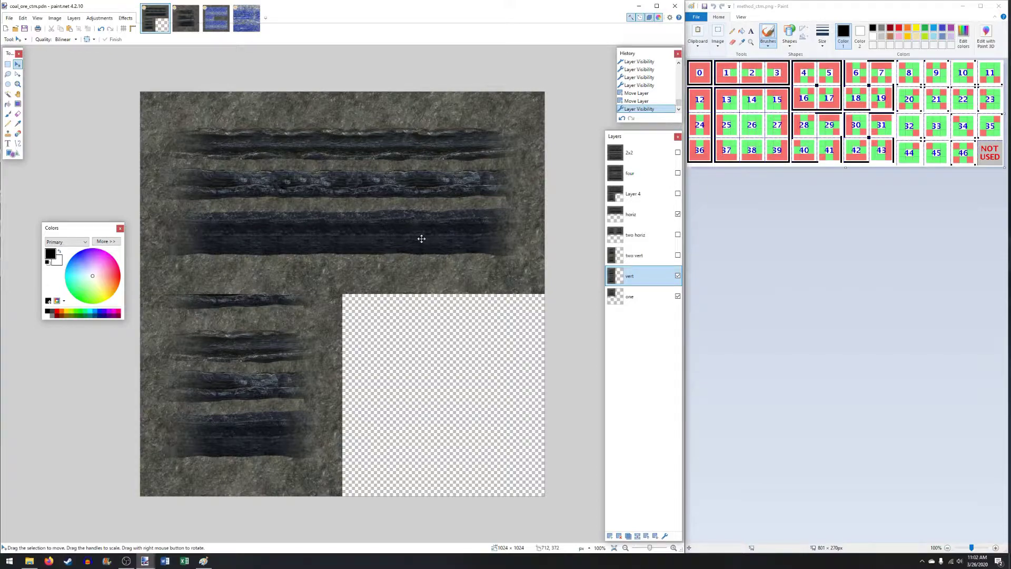
{"action": "left_click", "coordinate": [678, 194]}
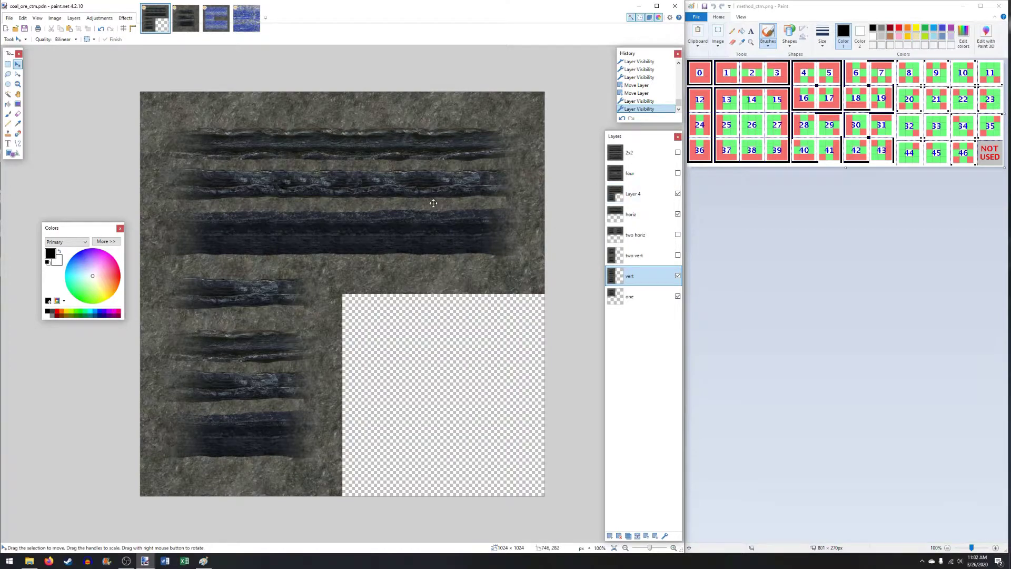
Try rectangle selections over the top bands, deselect, then show the four and 2x2 layers.
{"action": "key", "text": "s"}
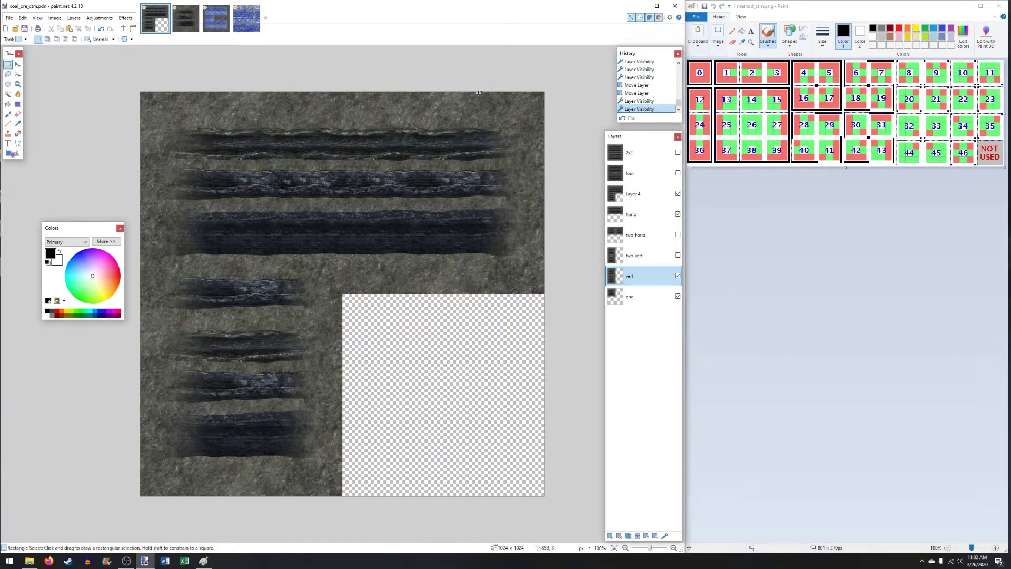
{"action": "left_click_drag", "start_coordinate": [563, 84], "coordinate": [342, 295]}
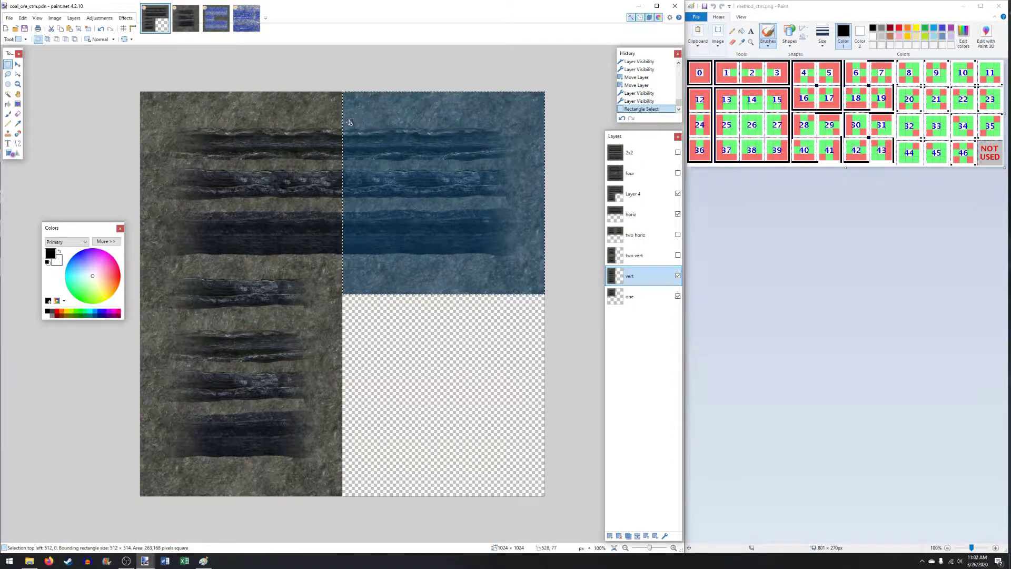
{"action": "left_click_drag", "start_coordinate": [350, 122], "coordinate": [267, 263]}
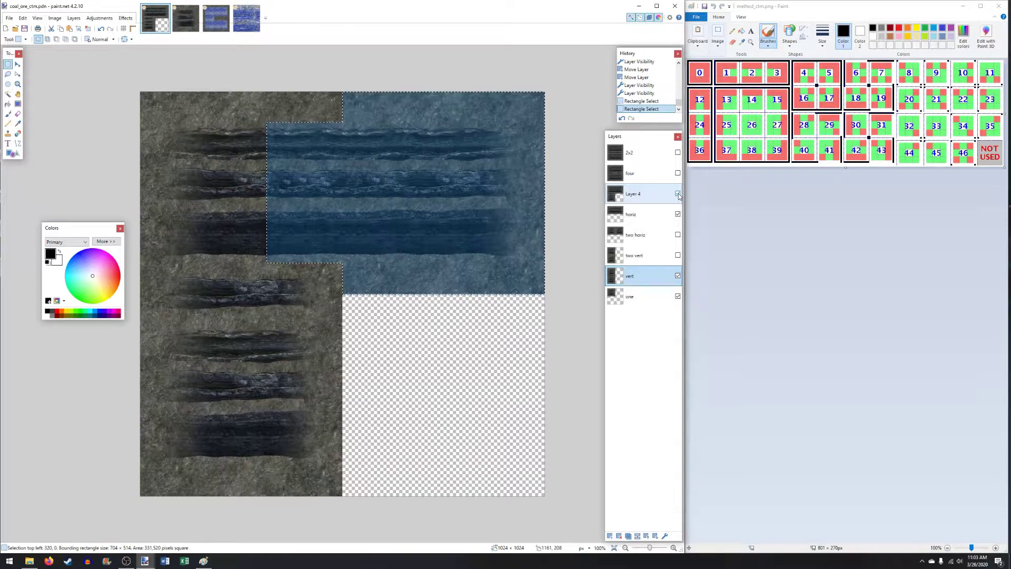
{"action": "key", "text": "ctrl+d"}
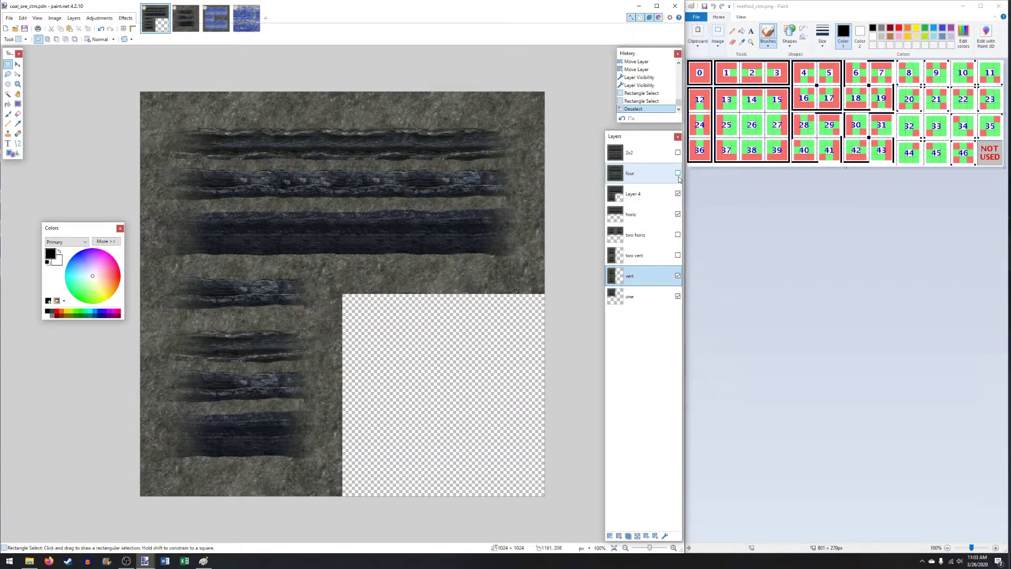
{"action": "left_click", "coordinate": [678, 173]}
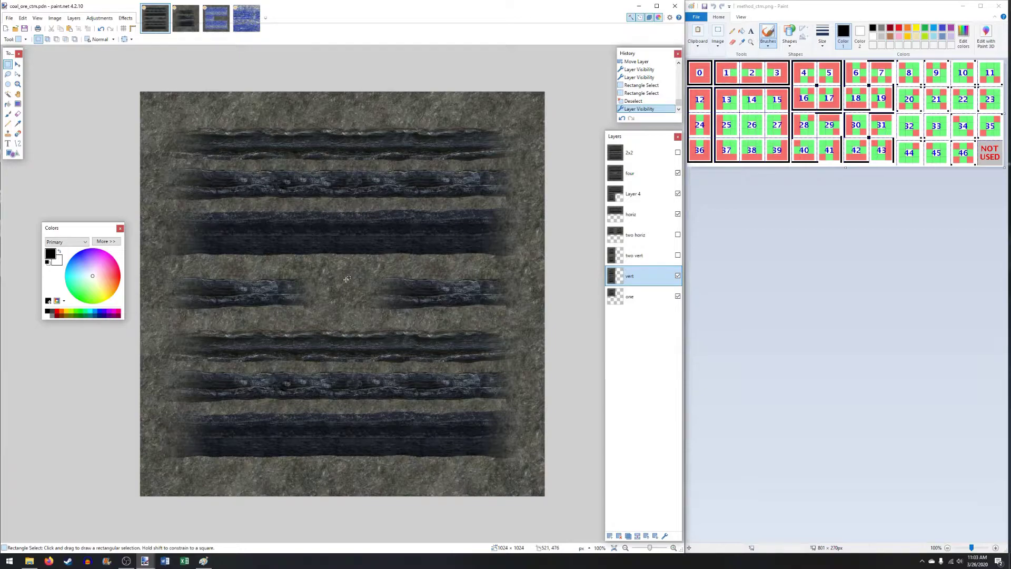
{"action": "left_click", "coordinate": [678, 152]}
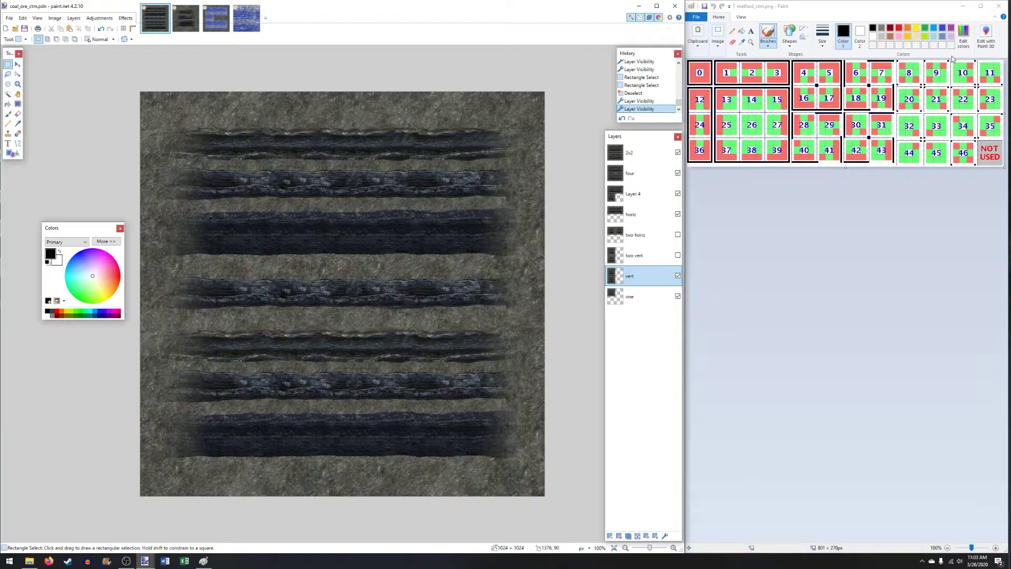
Hide the four, 2x2, Layer 4 and vert layers, leaving horiz shown with the one layer.
{"action": "left_click", "coordinate": [678, 153]}
{"action": "left_click", "coordinate": [678, 172]}
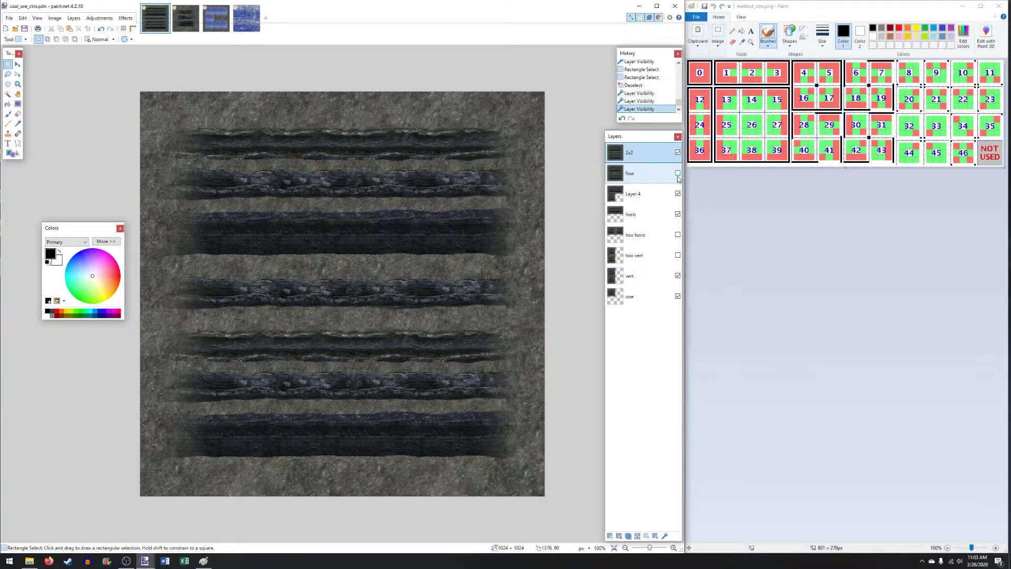
{"action": "left_click", "coordinate": [678, 153]}
{"action": "left_click", "coordinate": [678, 194]}
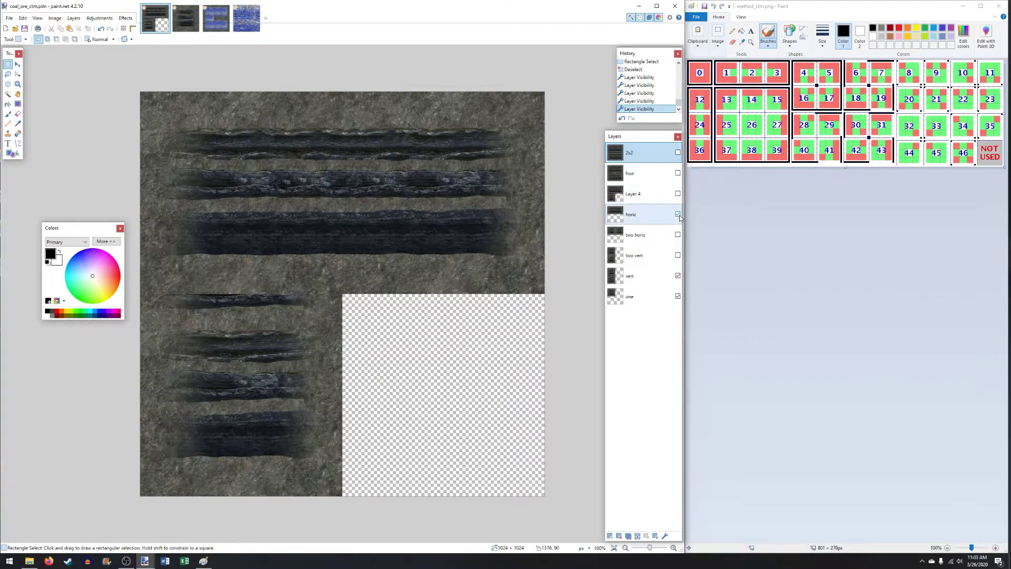
{"action": "left_click", "coordinate": [678, 214]}
{"action": "left_click", "coordinate": [678, 276]}
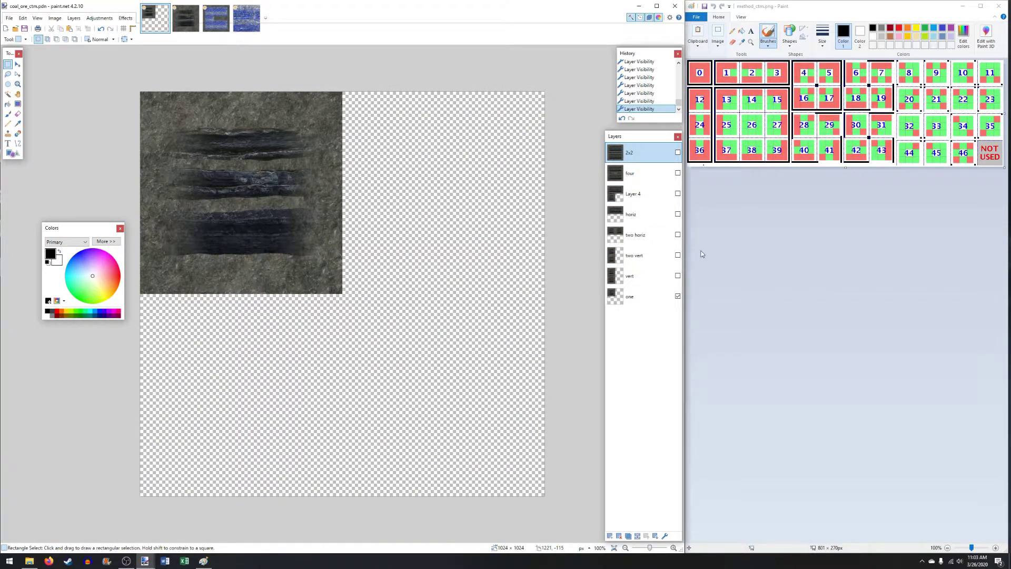
{"action": "left_click", "coordinate": [678, 234]}
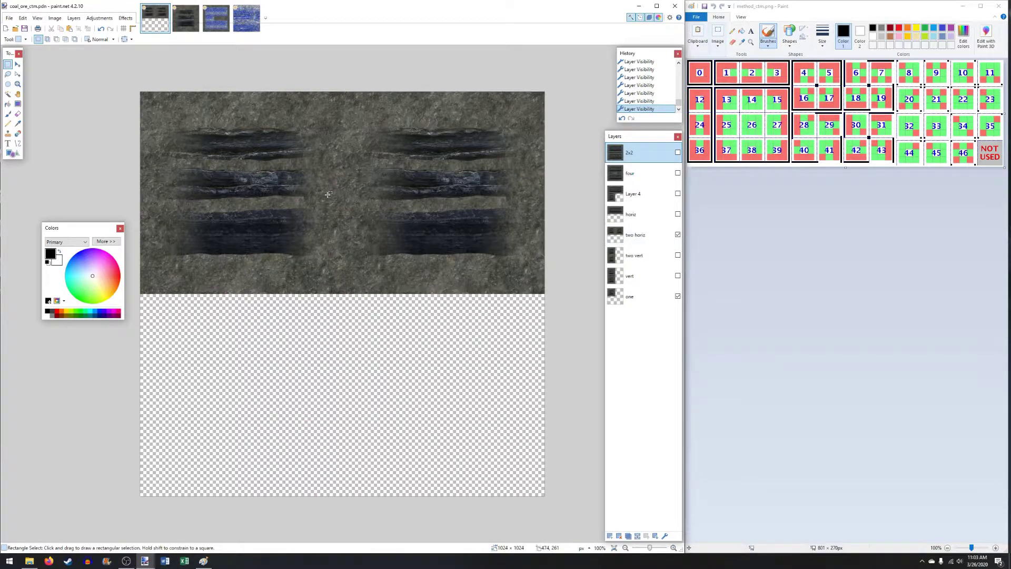
{"action": "left_click", "coordinate": [678, 234]}
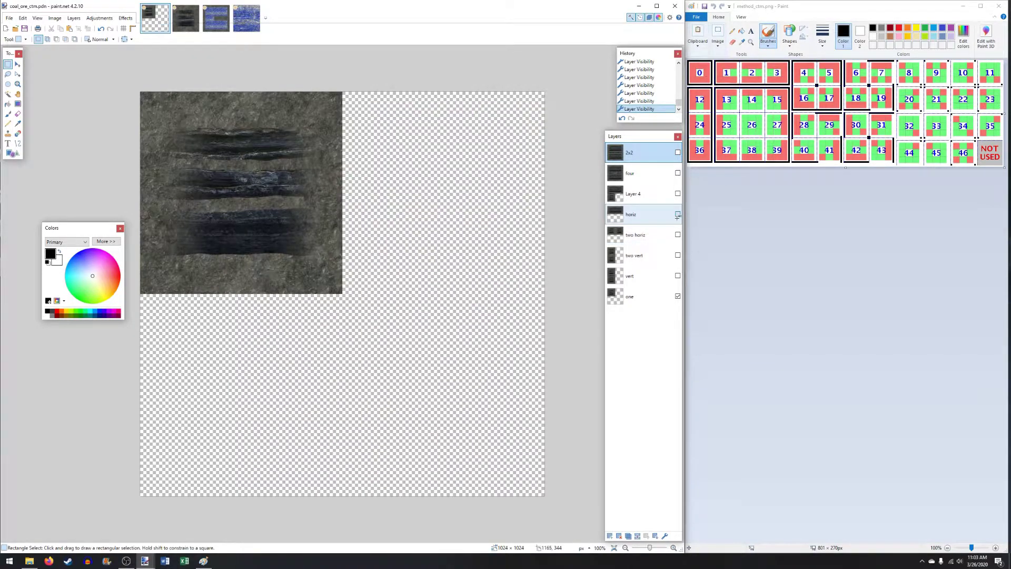
{"action": "left_click", "coordinate": [678, 214]}
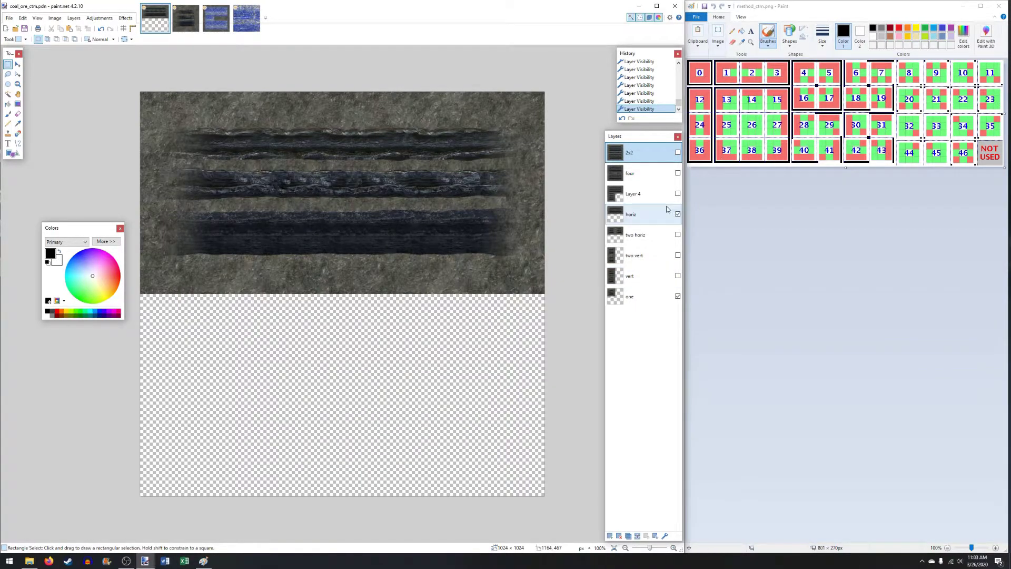
Hide horiz, show the vert, four and 2x2 layers, and make one the active layer.
{"action": "left_click", "coordinate": [678, 214]}
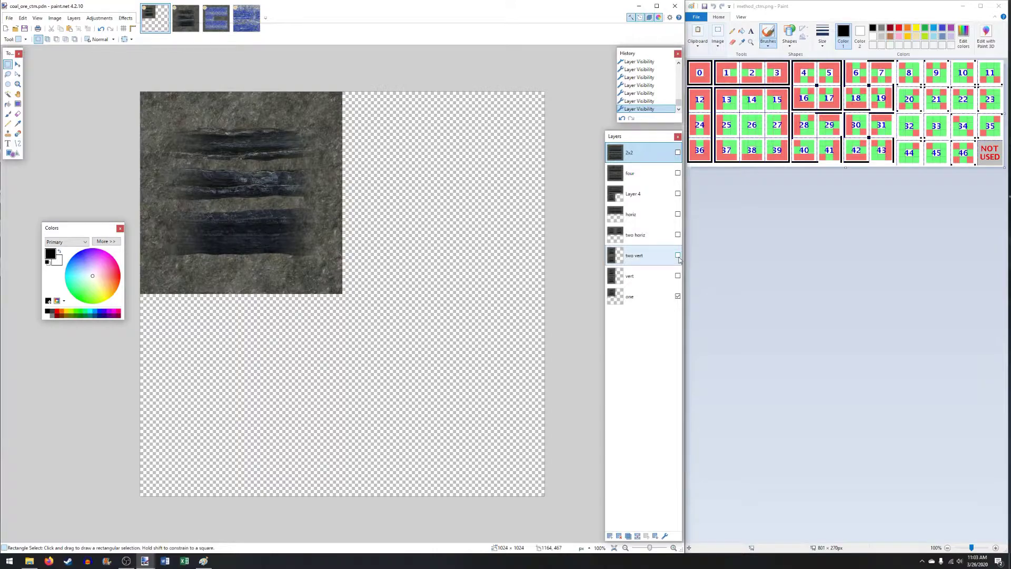
{"action": "left_click", "coordinate": [678, 276]}
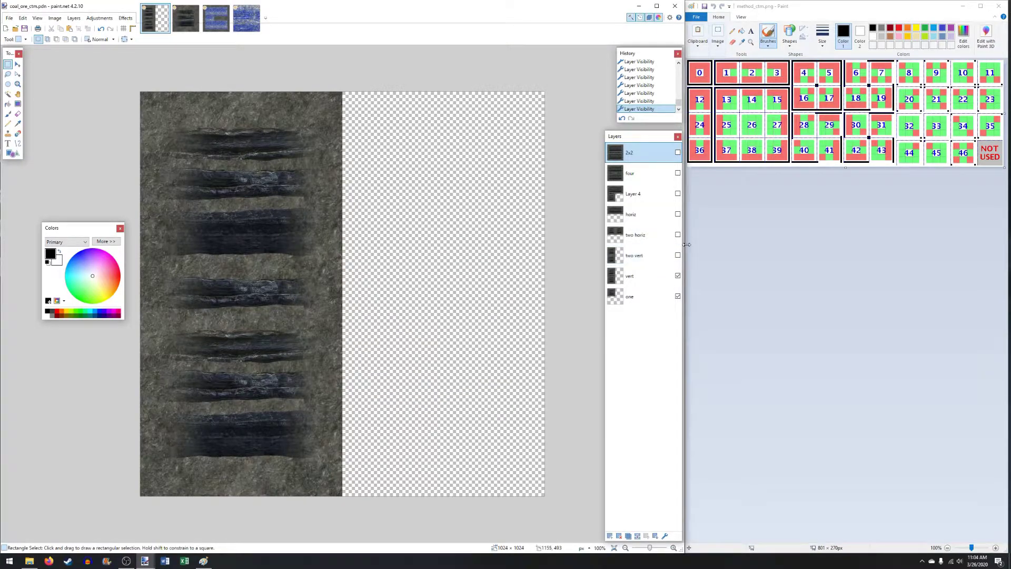
{"action": "left_click", "coordinate": [678, 173]}
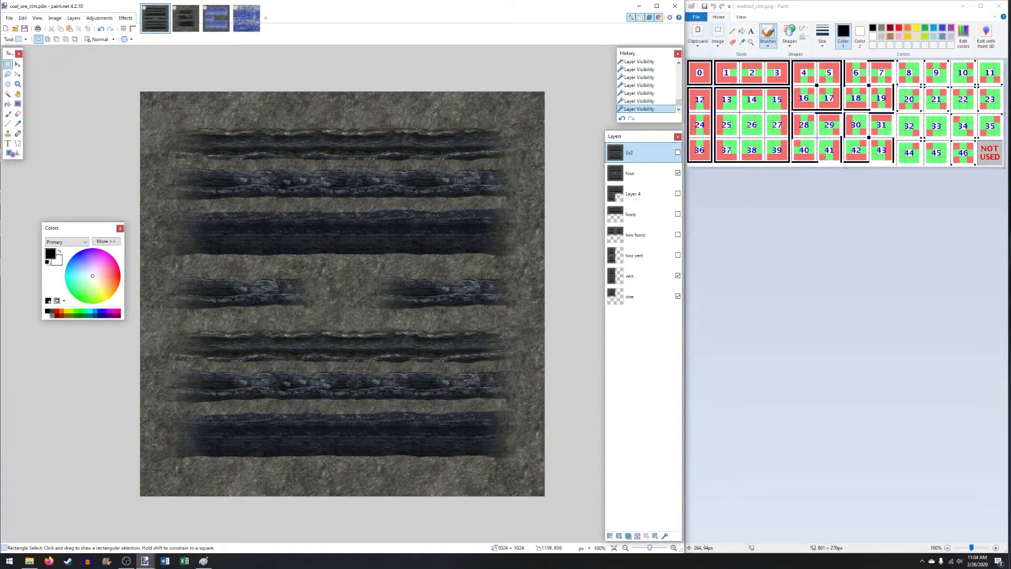
{"action": "left_click", "coordinate": [678, 153]}
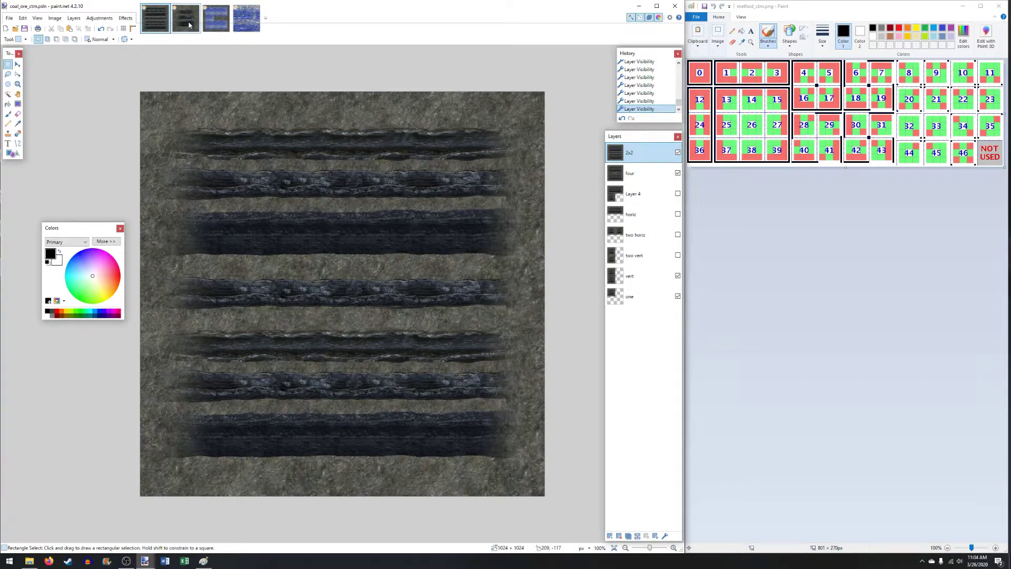
{"action": "left_click", "coordinate": [649, 301]}
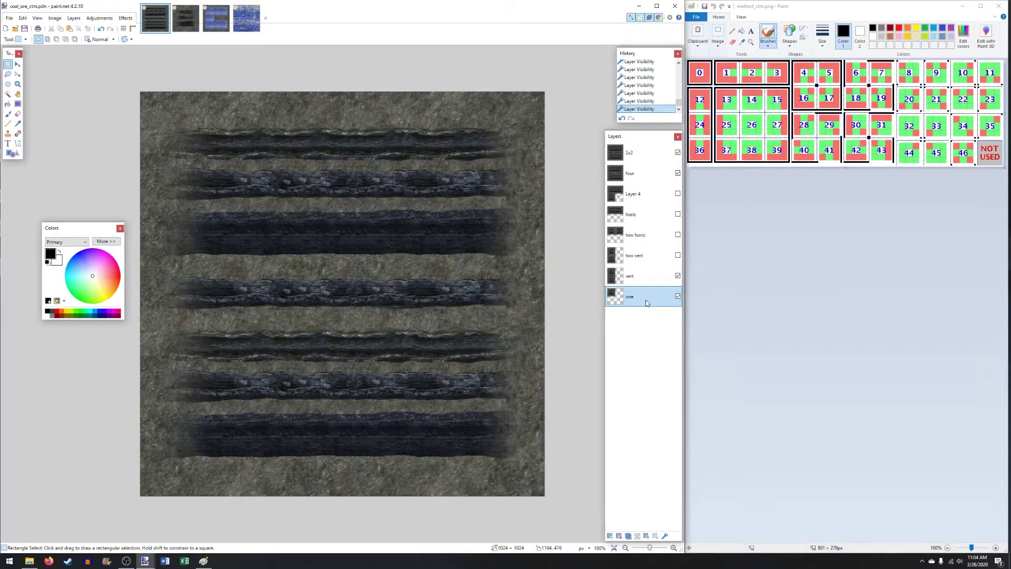
In the coal images file, show layer 1 and toggle layer 3 repeatedly to compare its stripes.
{"action": "left_click", "coordinate": [191, 20]}
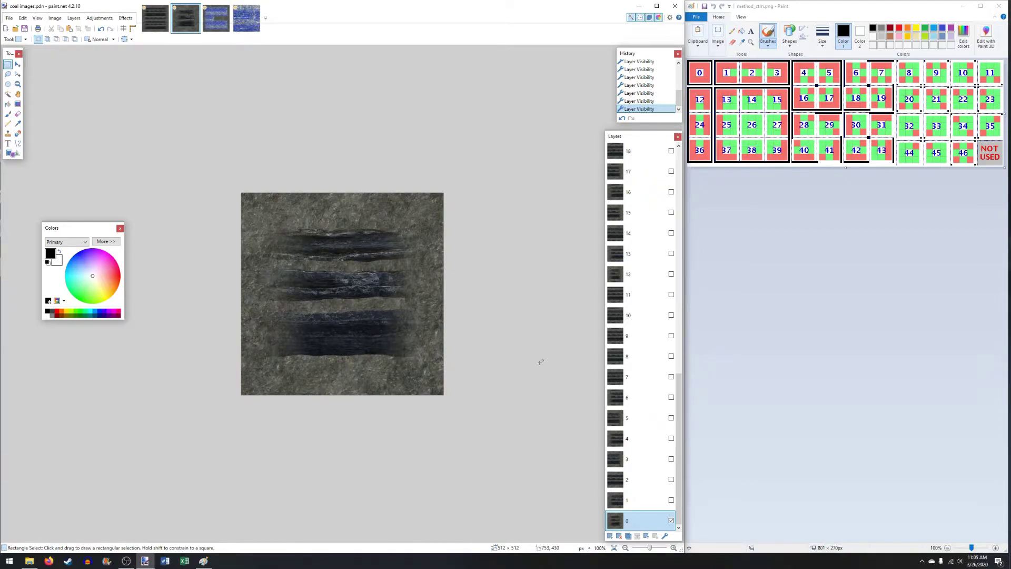
{"action": "left_click", "coordinate": [671, 500]}
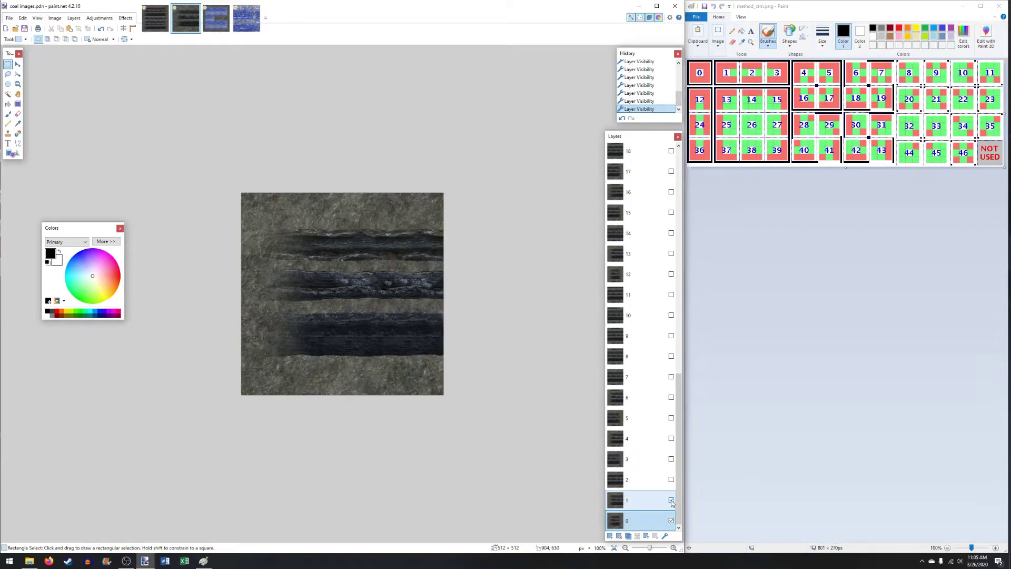
{"action": "left_click", "coordinate": [671, 461]}
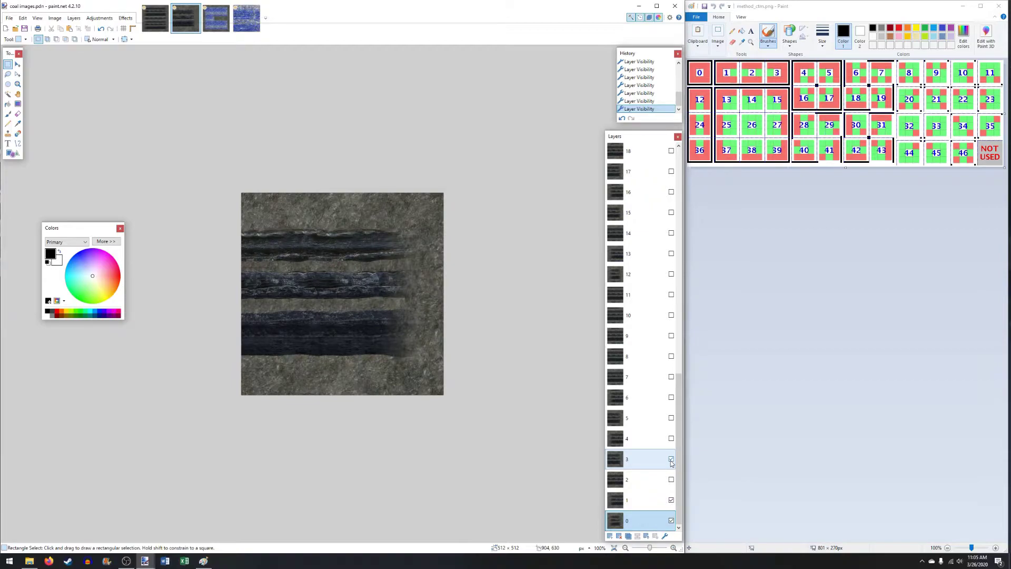
{"action": "left_click", "coordinate": [671, 460]}
{"action": "left_click", "coordinate": [672, 460]}
{"action": "left_click", "coordinate": [672, 461]}
{"action": "left_click", "coordinate": [671, 460]}
{"action": "left_click", "coordinate": [671, 461]}
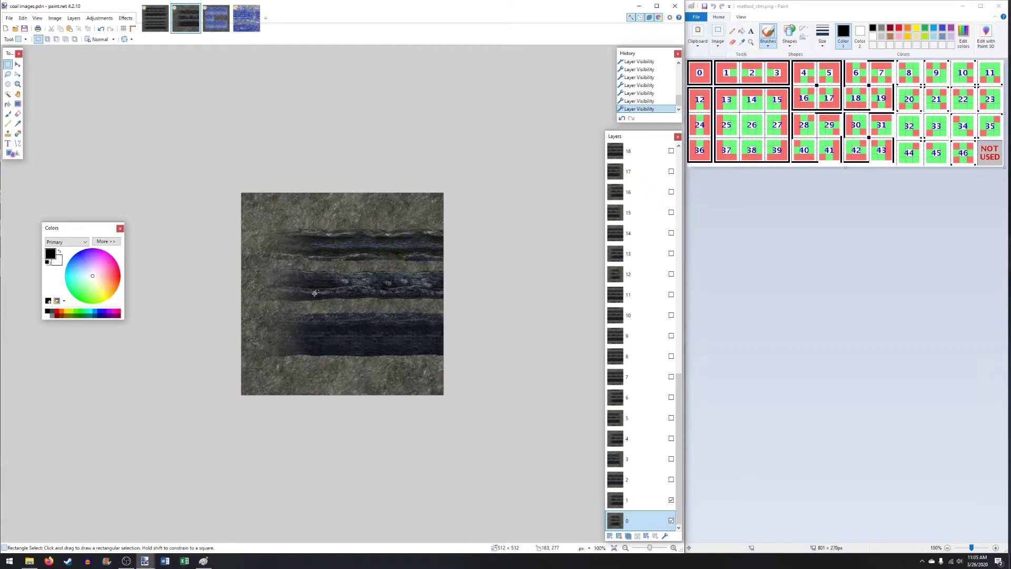
{"action": "left_click", "coordinate": [672, 461]}
{"action": "left_click", "coordinate": [671, 461]}
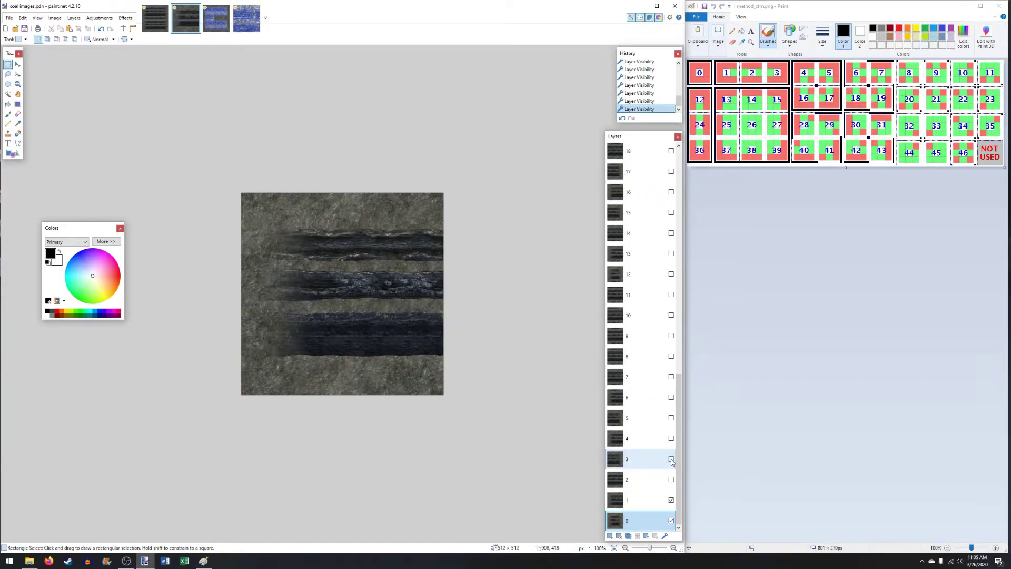
{"action": "left_click", "coordinate": [671, 460]}
{"action": "left_click", "coordinate": [672, 461]}
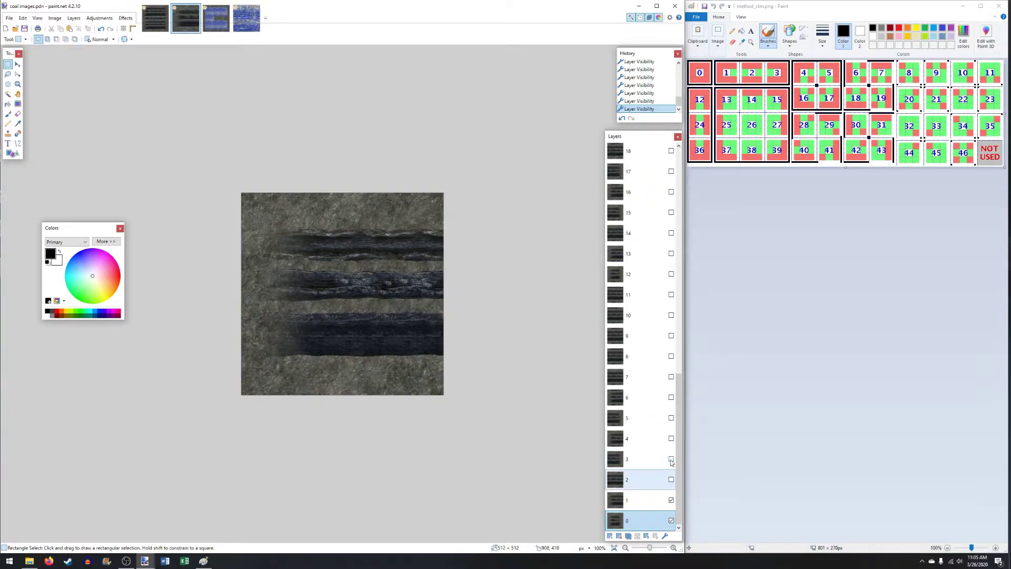
Compare layers 2 and 3 stacked together, ending with layer 2 shown for full-width stripes.
{"action": "left_click", "coordinate": [672, 480]}
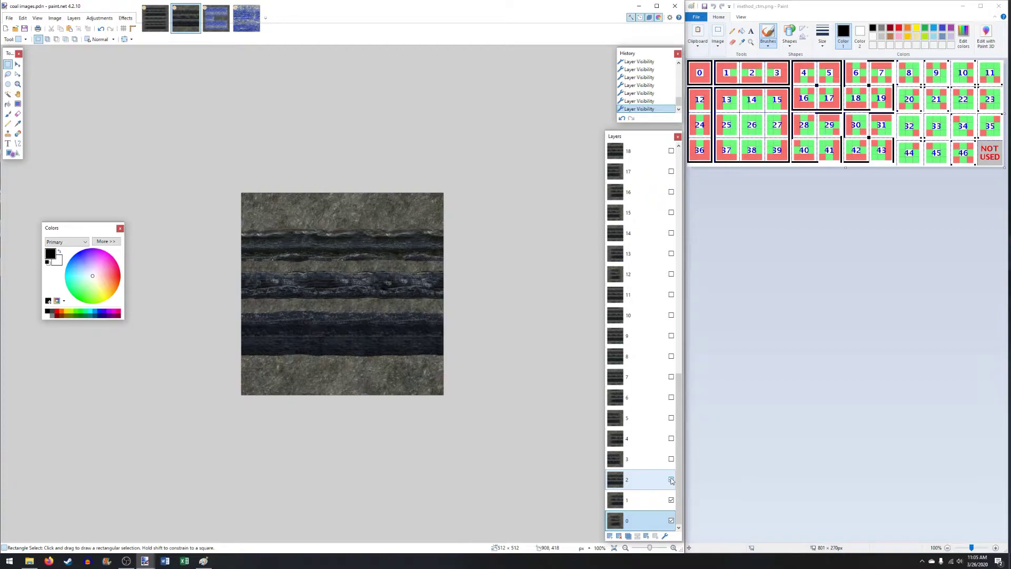
{"action": "left_click", "coordinate": [671, 459]}
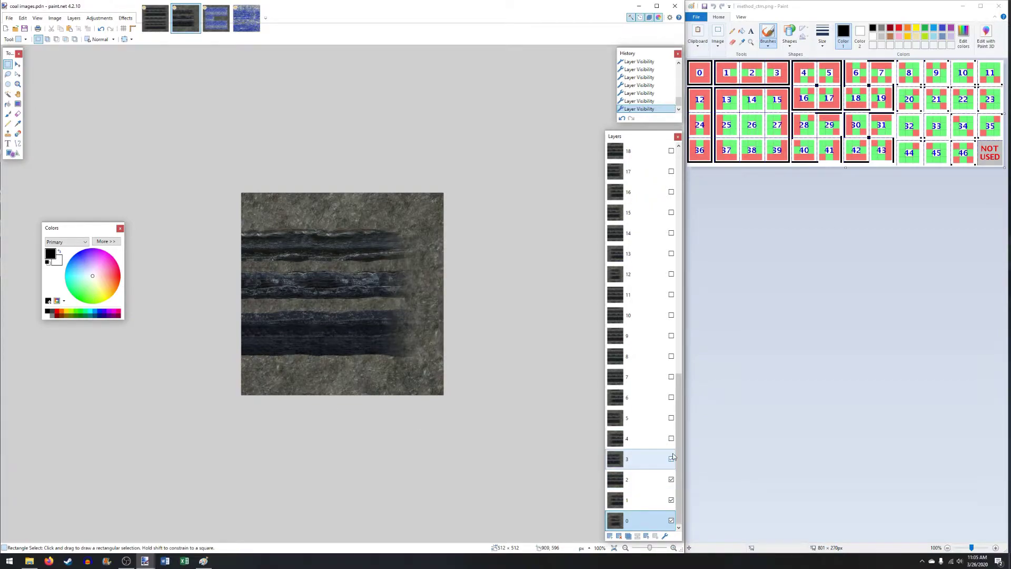
{"action": "left_click", "coordinate": [672, 479]}
{"action": "left_click", "coordinate": [671, 459]}
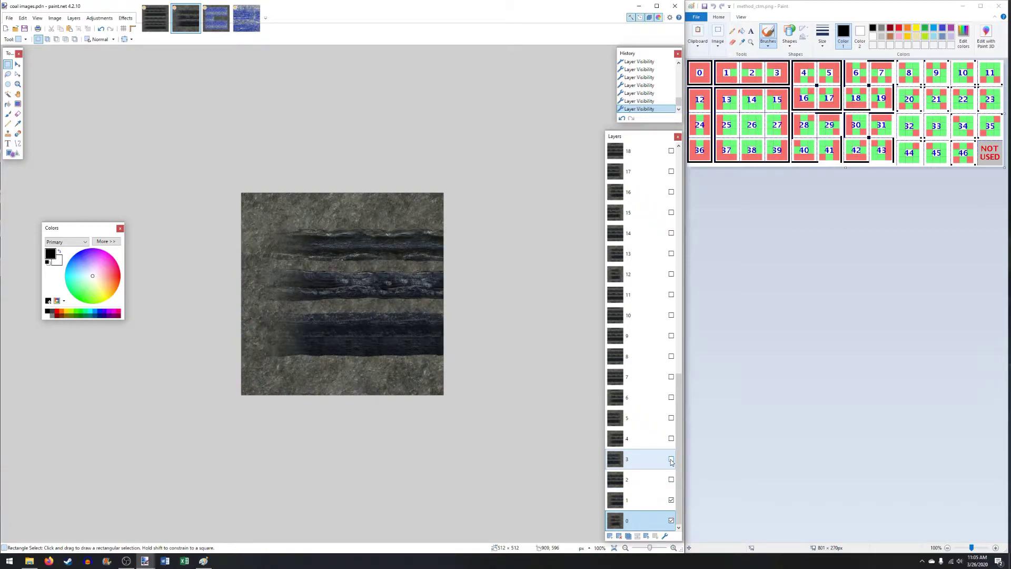
{"action": "left_click", "coordinate": [671, 479]}
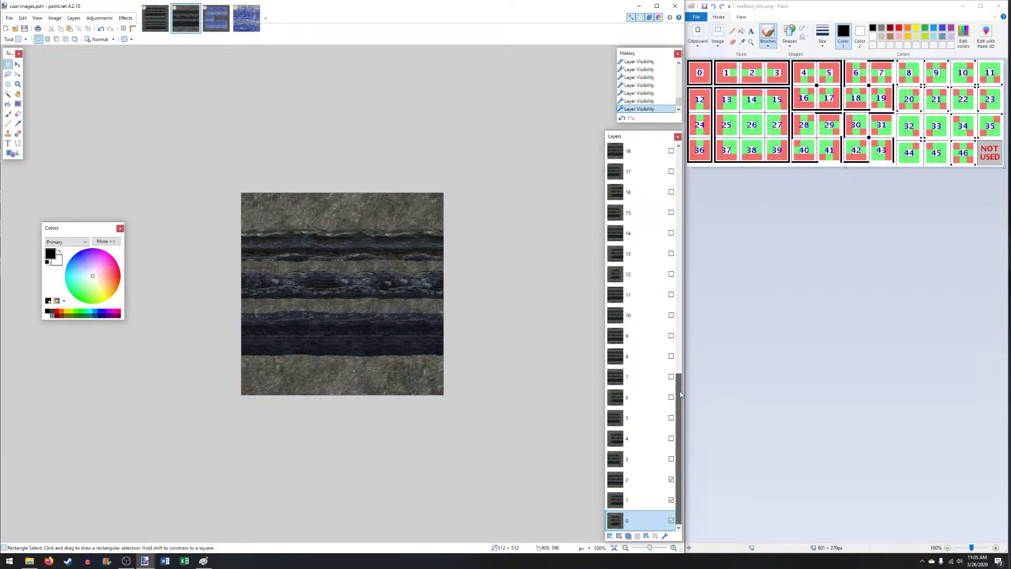
Toggle layer 26's dark bands to compare, then hide it and layer 1, leaving layer 0.
{"action": "left_click_drag", "start_coordinate": [679, 396], "coordinate": [679, 326]}
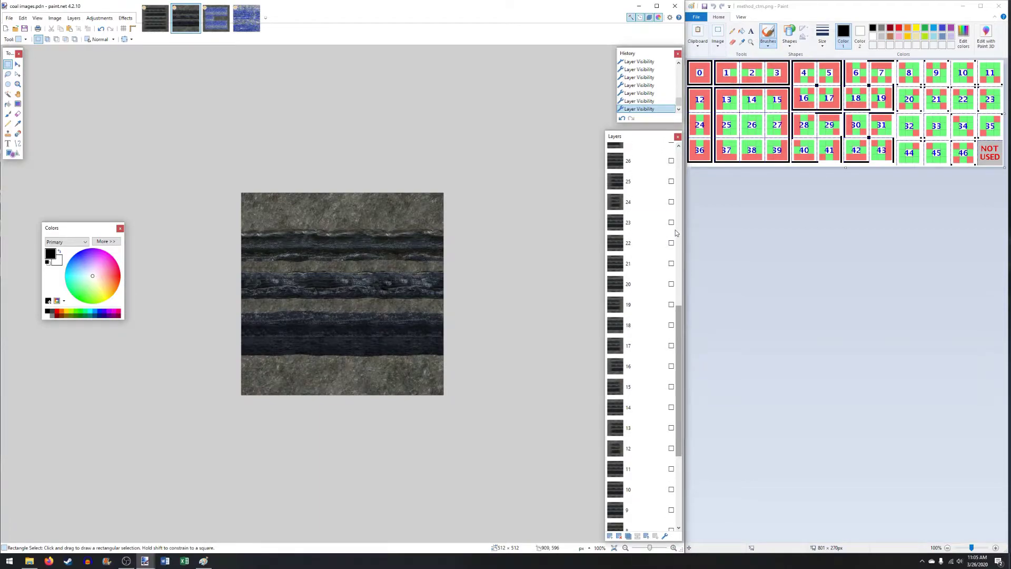
{"action": "left_click", "coordinate": [671, 161]}
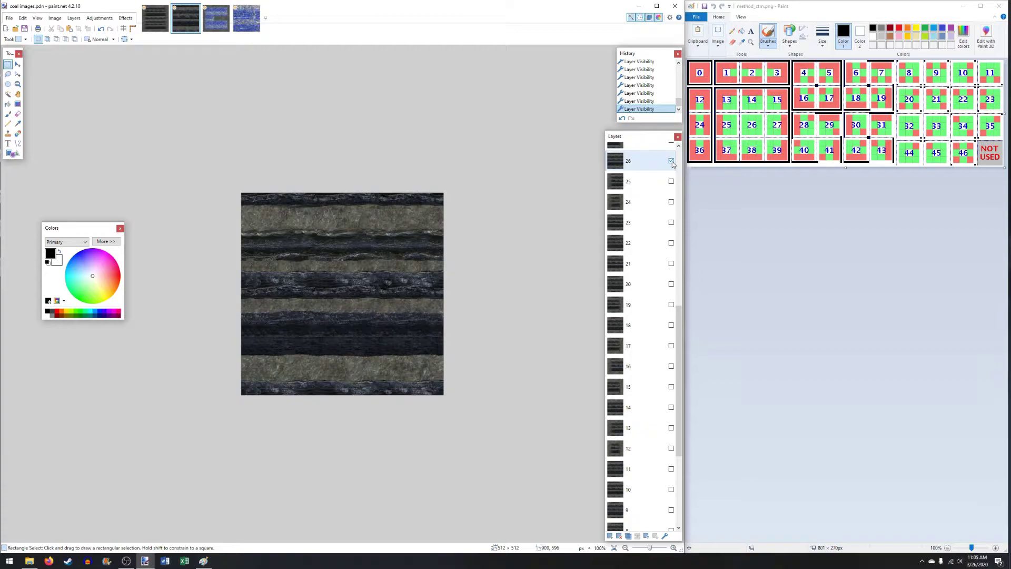
{"action": "left_click", "coordinate": [672, 161]}
{"action": "left_click", "coordinate": [672, 162]}
{"action": "left_click", "coordinate": [671, 162]}
{"action": "left_click", "coordinate": [671, 161]}
{"action": "left_click", "coordinate": [672, 161]}
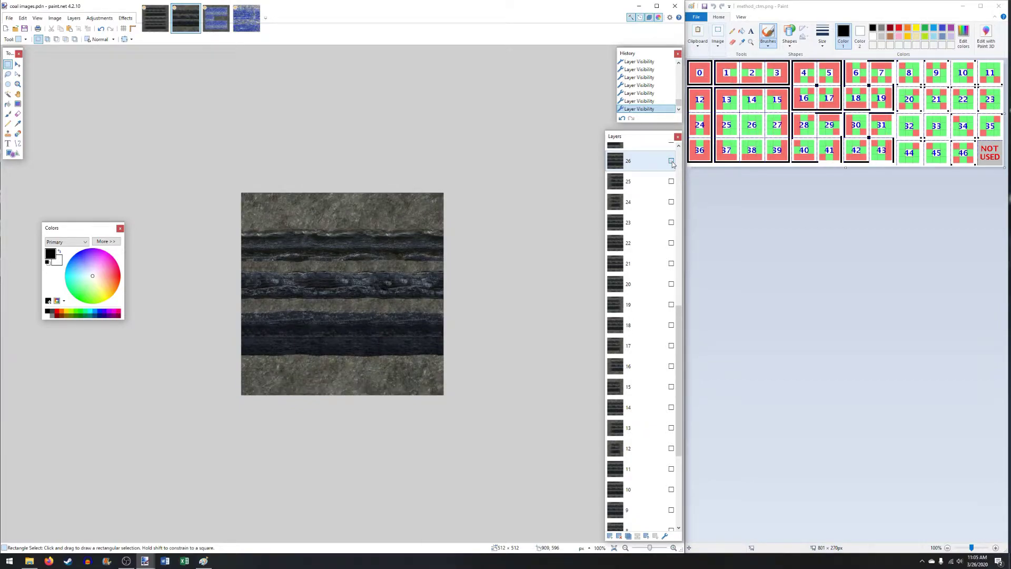
{"action": "left_click", "coordinate": [672, 161]}
{"action": "left_click", "coordinate": [671, 161]}
{"action": "left_click", "coordinate": [671, 162]}
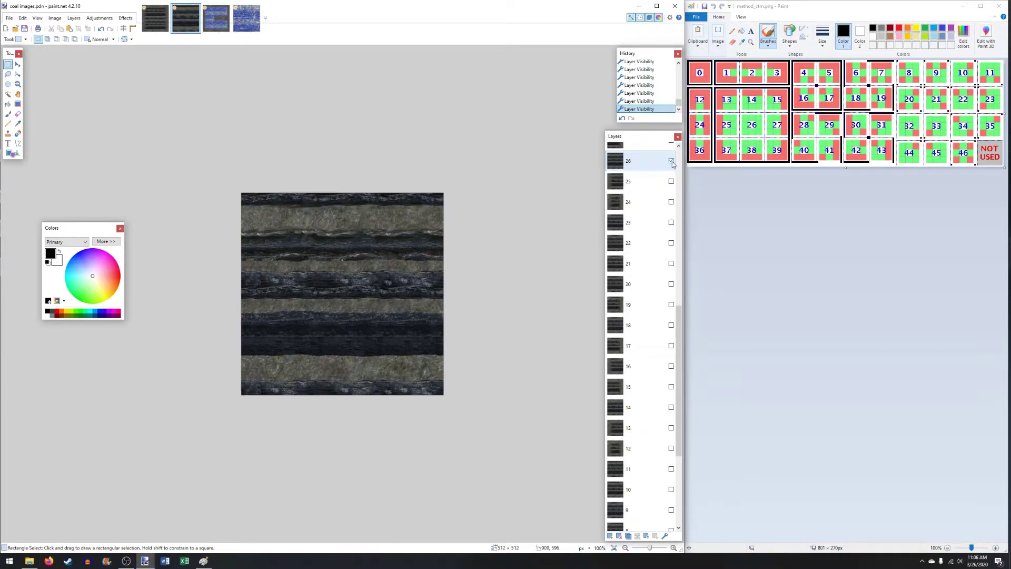
{"action": "left_click", "coordinate": [672, 161]}
{"action": "scroll", "coordinate": [669, 464], "scroll_direction": "down", "scroll_amount": 3}
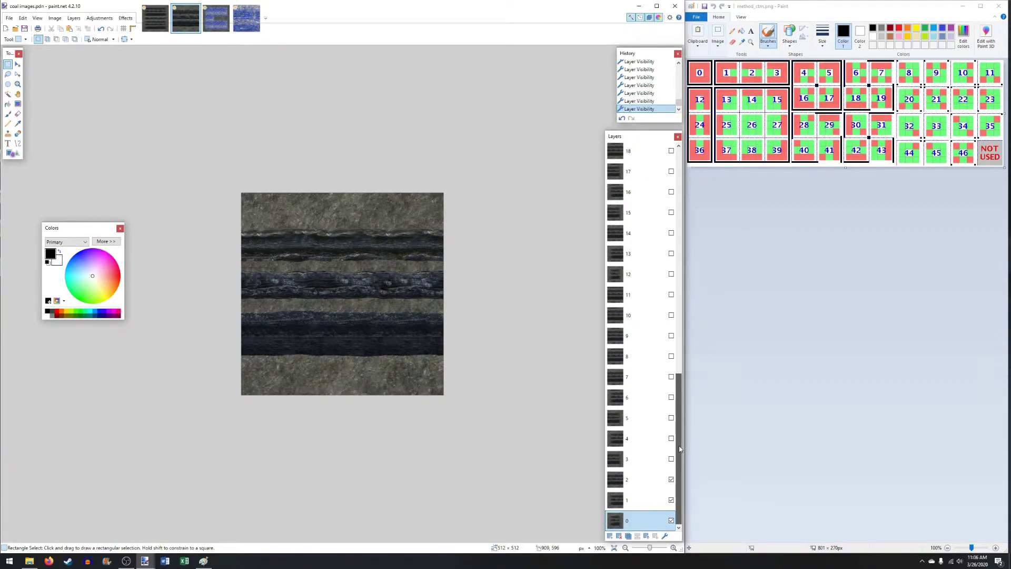
{"action": "left_click", "coordinate": [672, 500]}
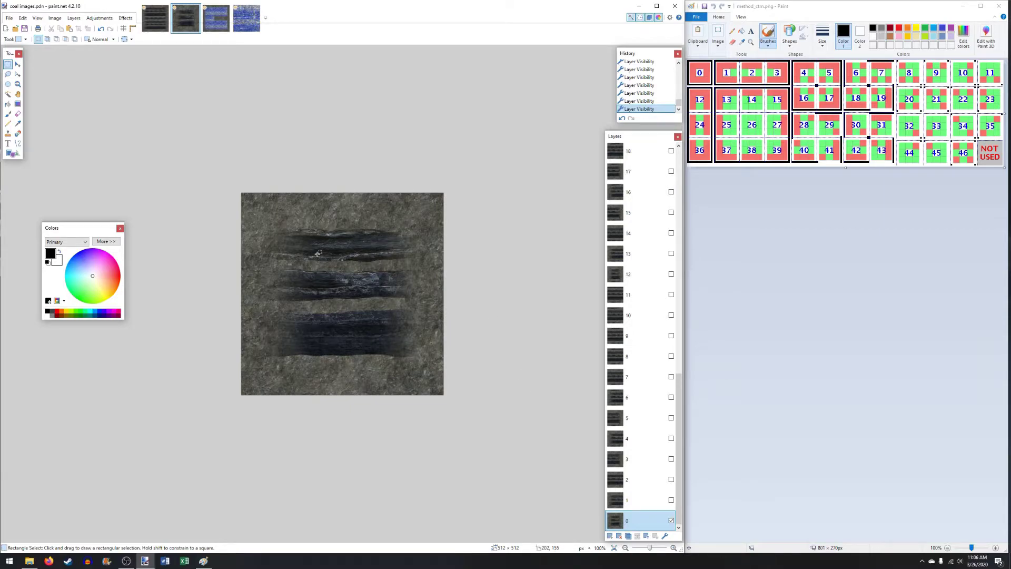
On the lapis_ore image, zoom in on the E shape's notch corner, then back out.
{"action": "left_click", "coordinate": [208, 25]}
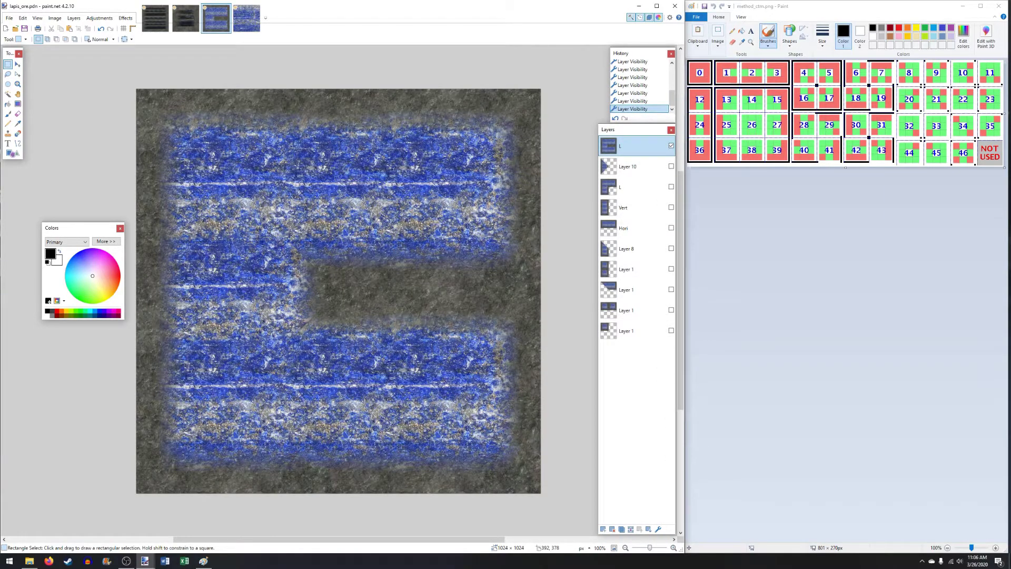
{"action": "left_click", "coordinate": [17, 84]}
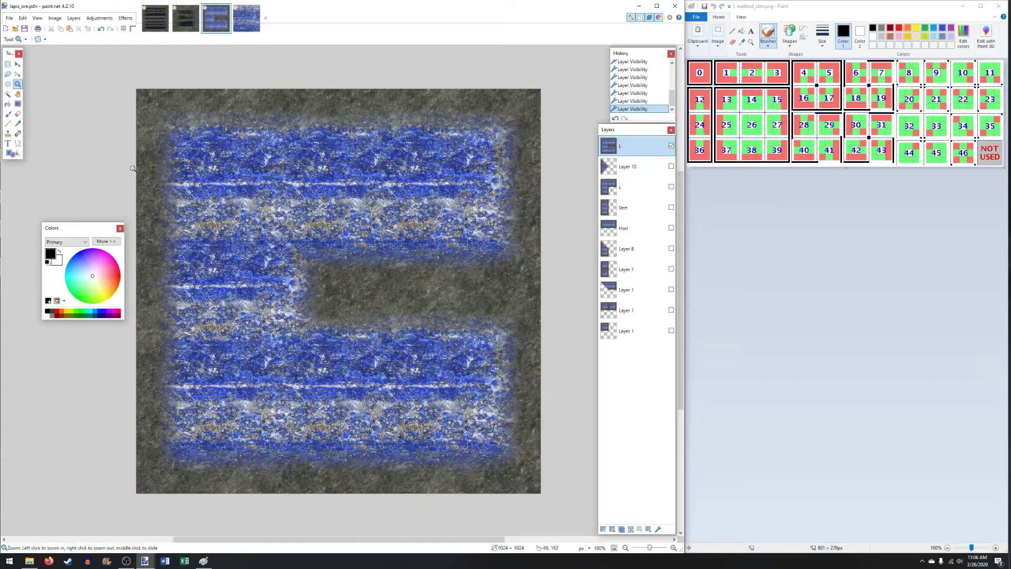
{"action": "left_click", "coordinate": [310, 289]}
{"action": "left_click", "coordinate": [394, 275]}
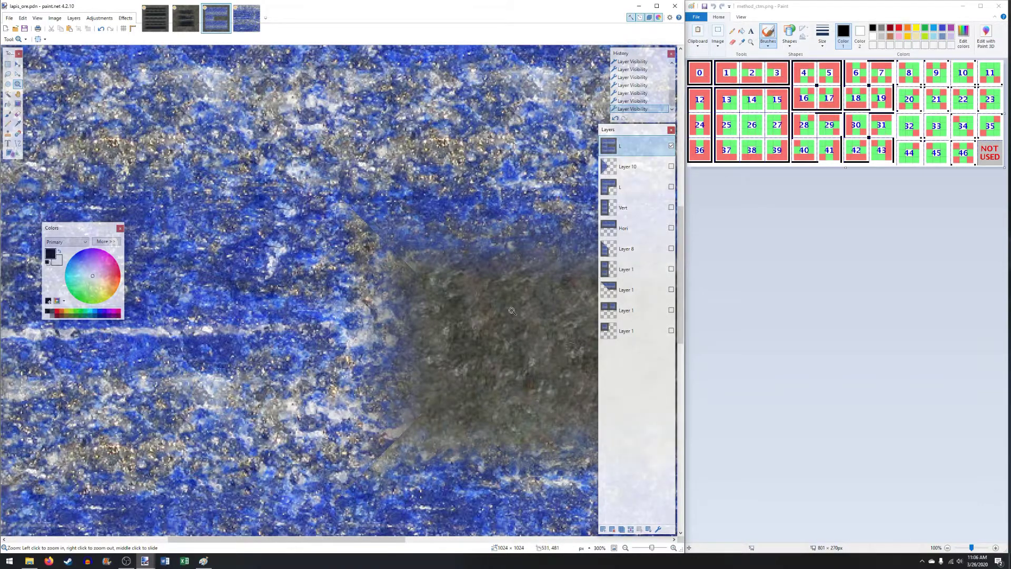
{"action": "right_click", "coordinate": [376, 241]}
{"action": "right_click", "coordinate": [376, 241]}
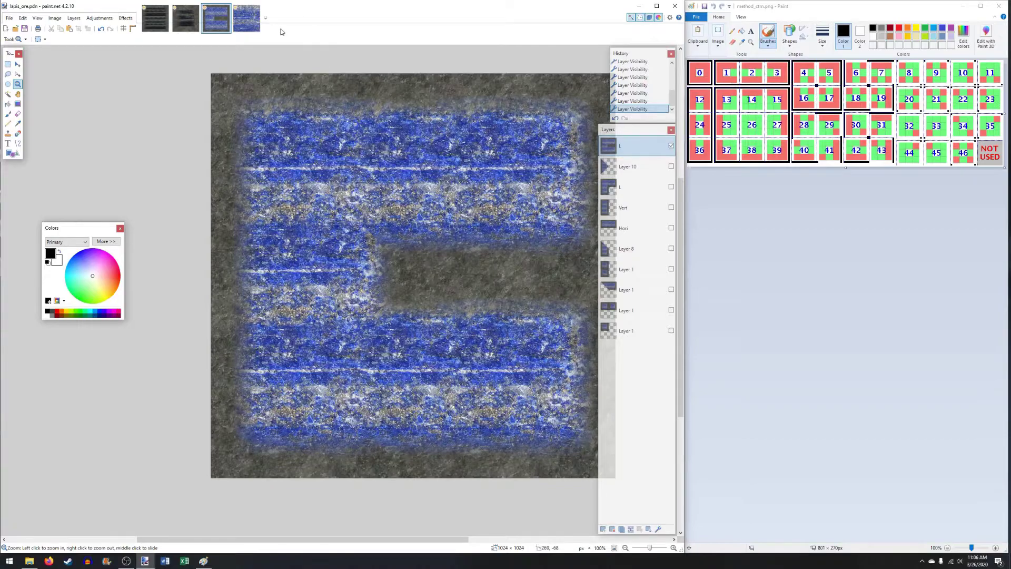
In lapis_ore2, toggle Layer 12's grey stone on and off, leaving the blue lapis visible.
{"action": "left_click", "coordinate": [247, 21]}
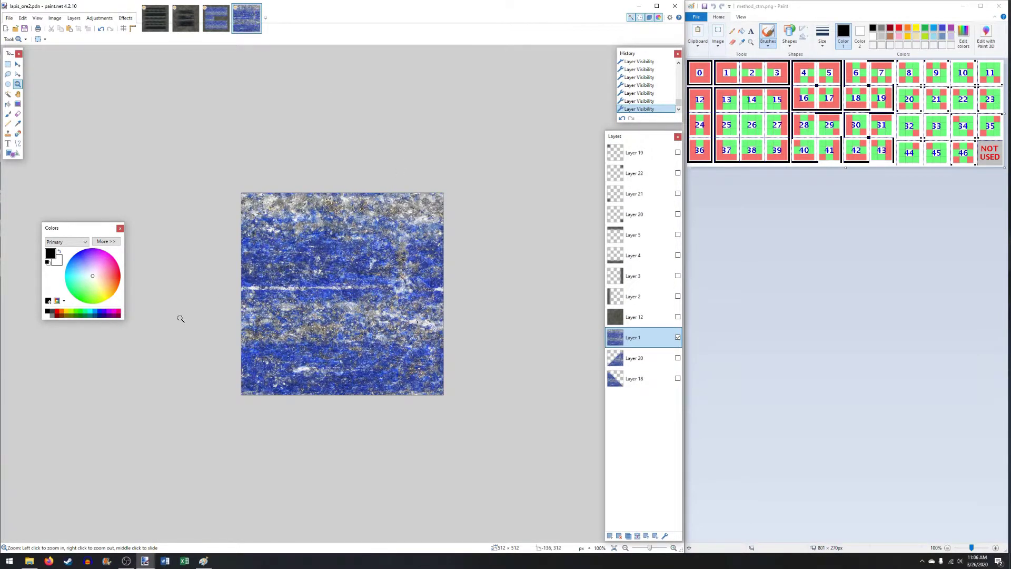
{"action": "left_click", "coordinate": [678, 317]}
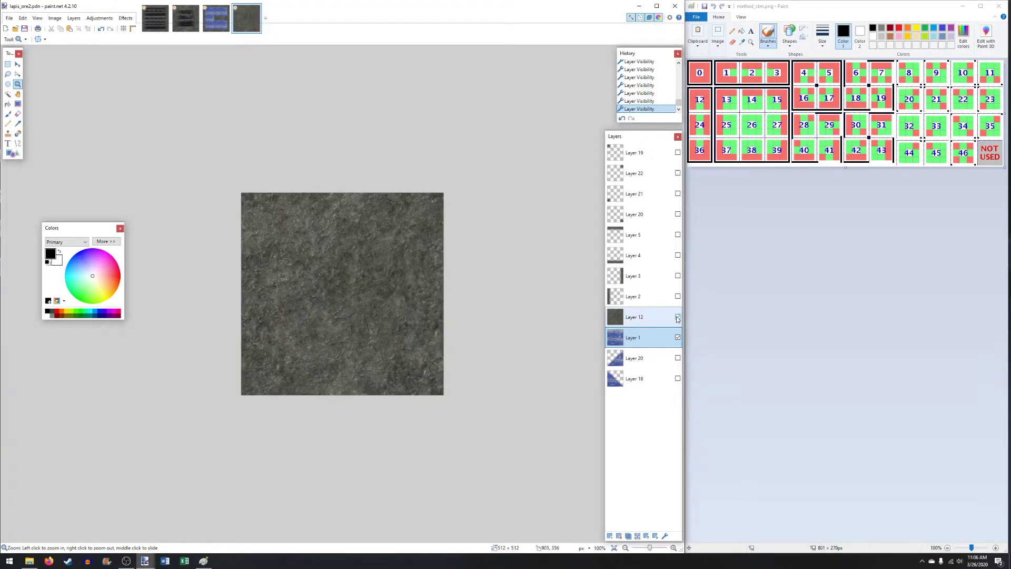
{"action": "double_click", "coordinate": [678, 317]}
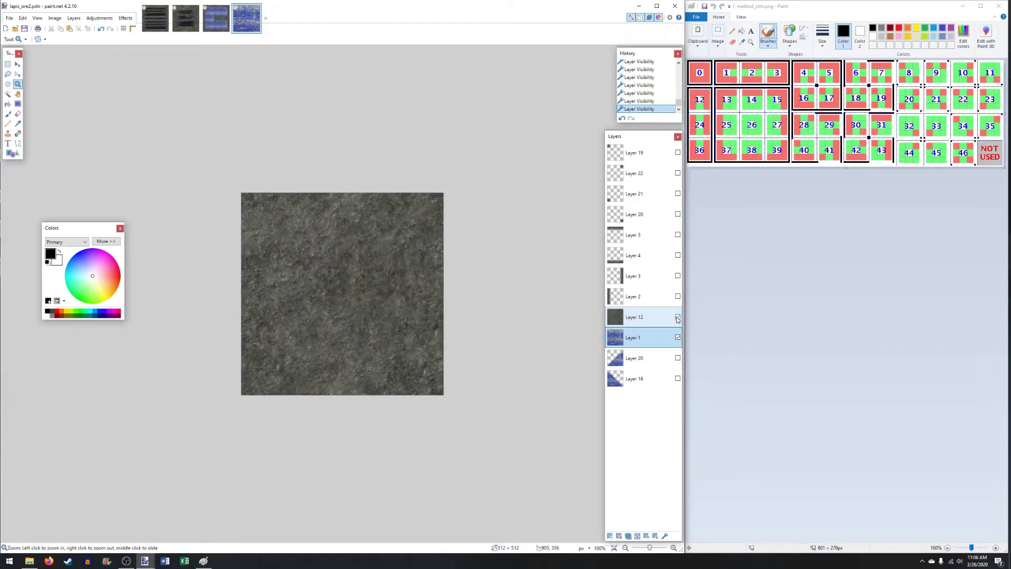
{"action": "left_click", "coordinate": [678, 318]}
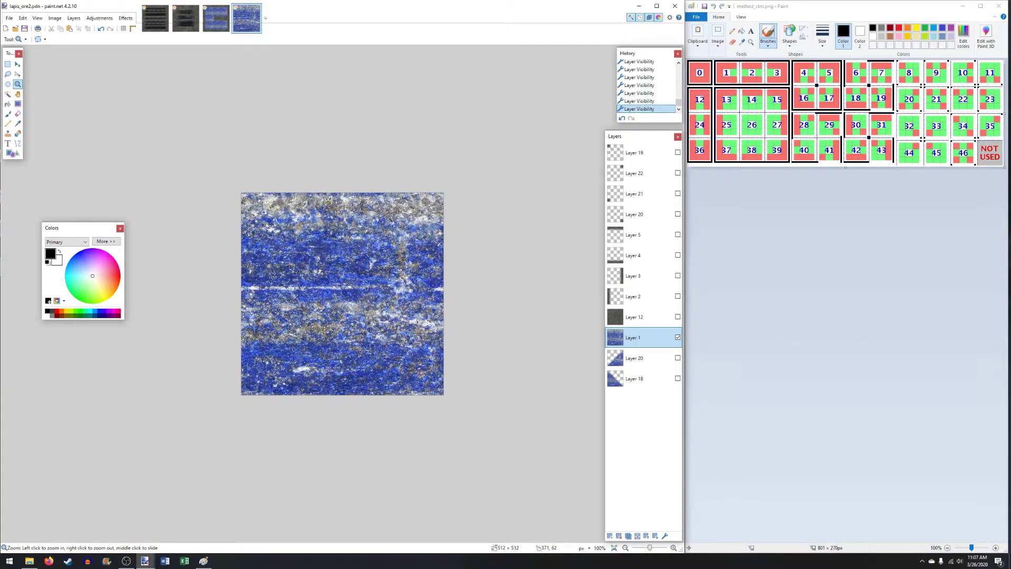
{"action": "left_click", "coordinate": [74, 18]}
{"action": "left_click", "coordinate": [93, 109]}
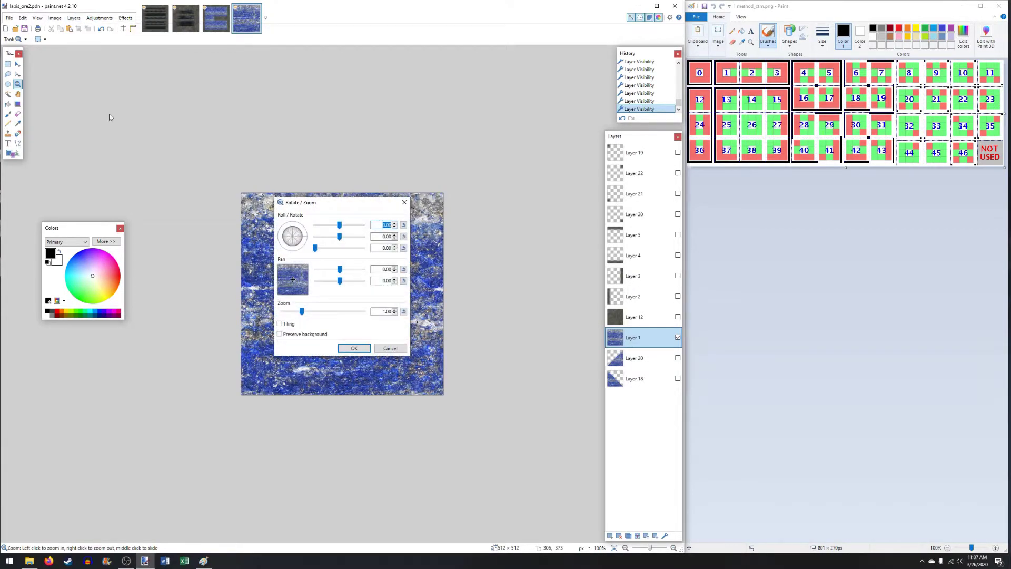
{"action": "left_click_drag", "start_coordinate": [342, 204], "coordinate": [552, 211]}
{"action": "left_click", "coordinate": [592, 273]}
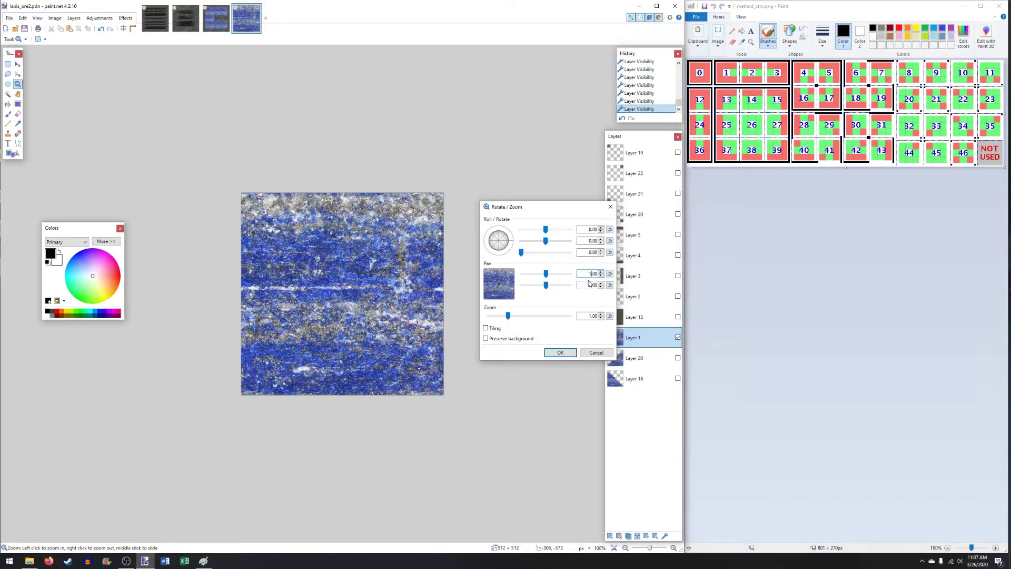
{"action": "type", "text": "1"}
{"action": "left_click", "coordinate": [589, 284]}
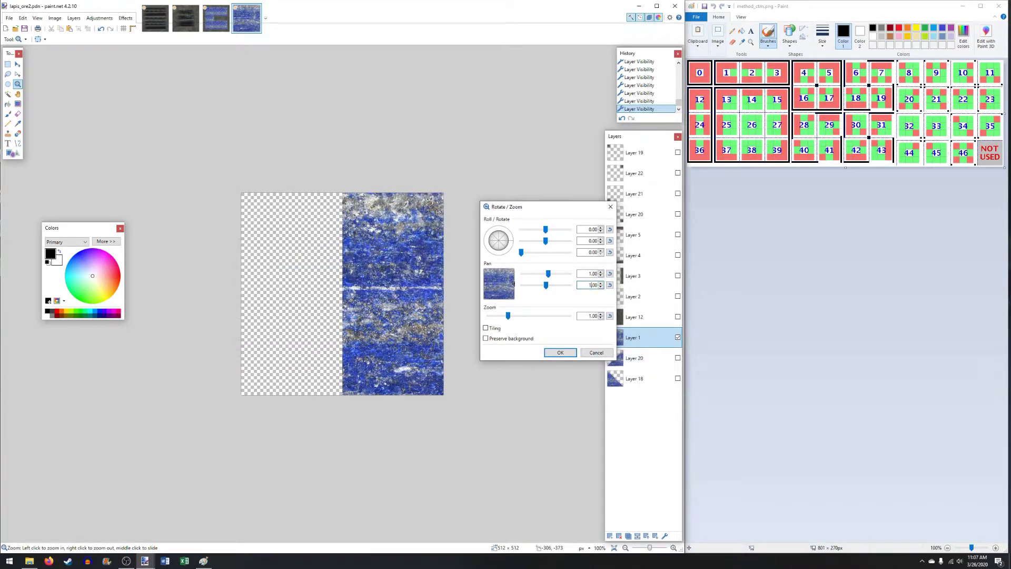
{"action": "left_click", "coordinate": [493, 329]}
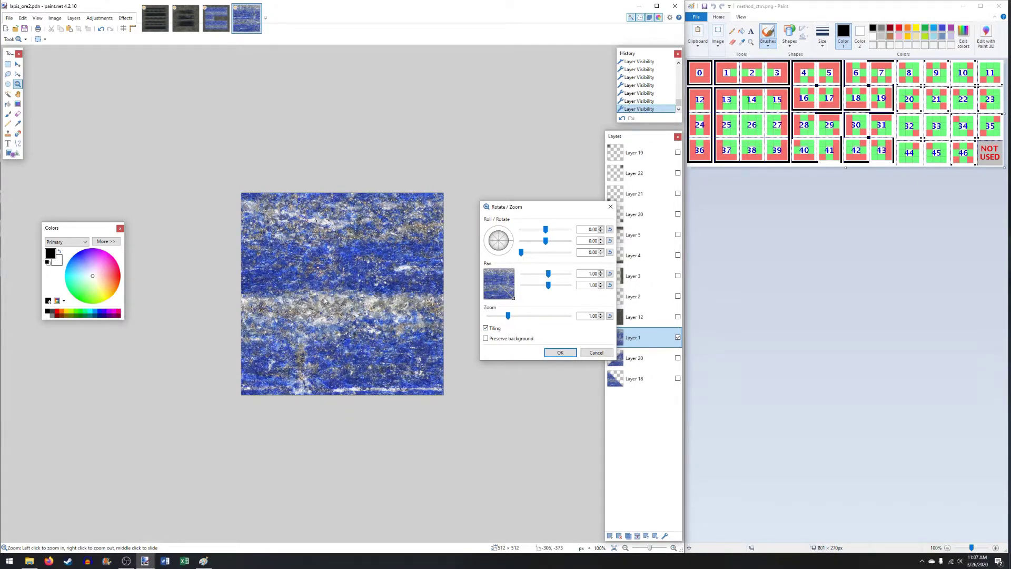
{"action": "left_click", "coordinate": [596, 354]}
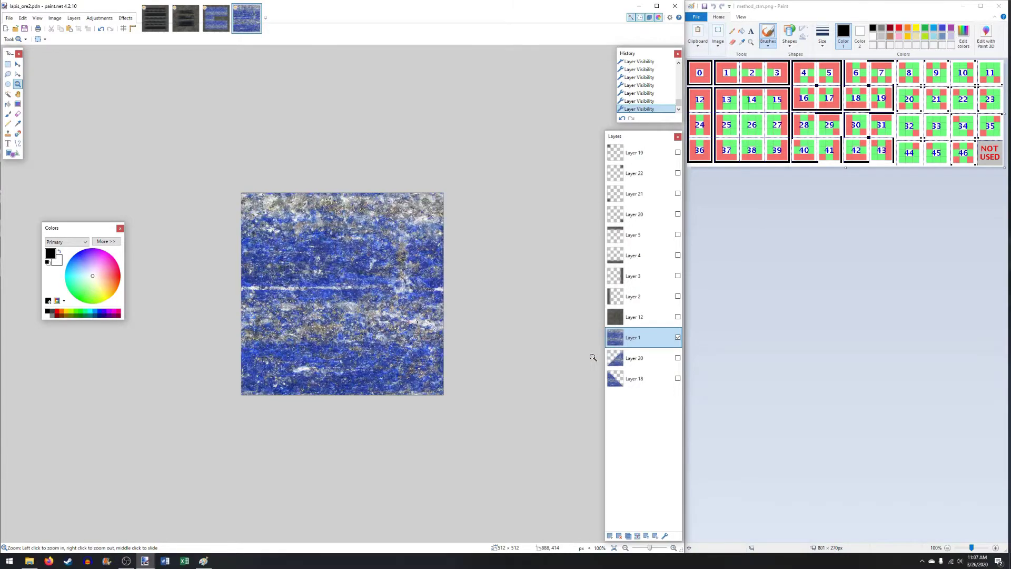
Hide the grey stone layer and show the left, right, bottom and top stone border strips.
{"action": "left_click", "coordinate": [678, 317]}
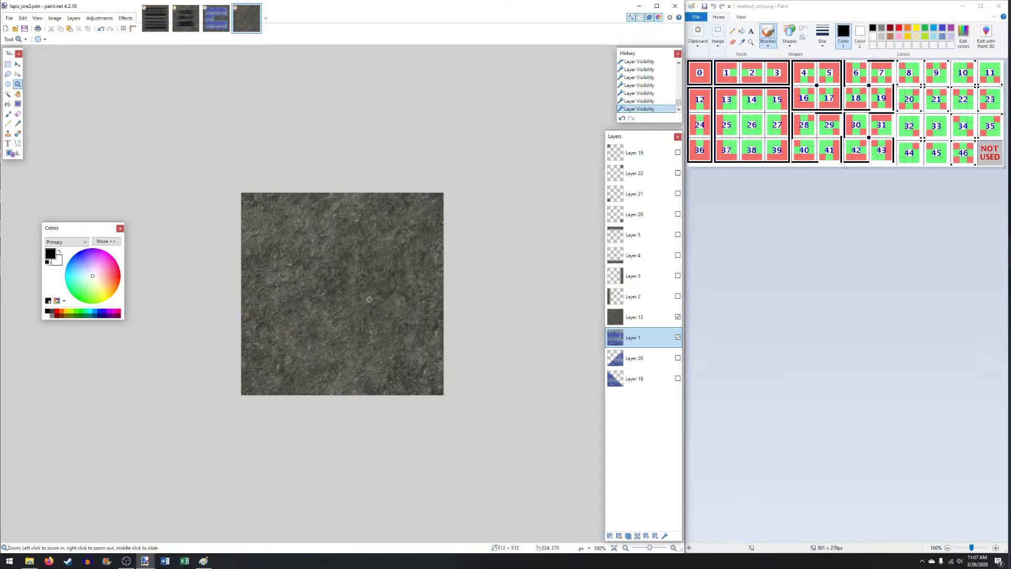
{"action": "left_click", "coordinate": [678, 317]}
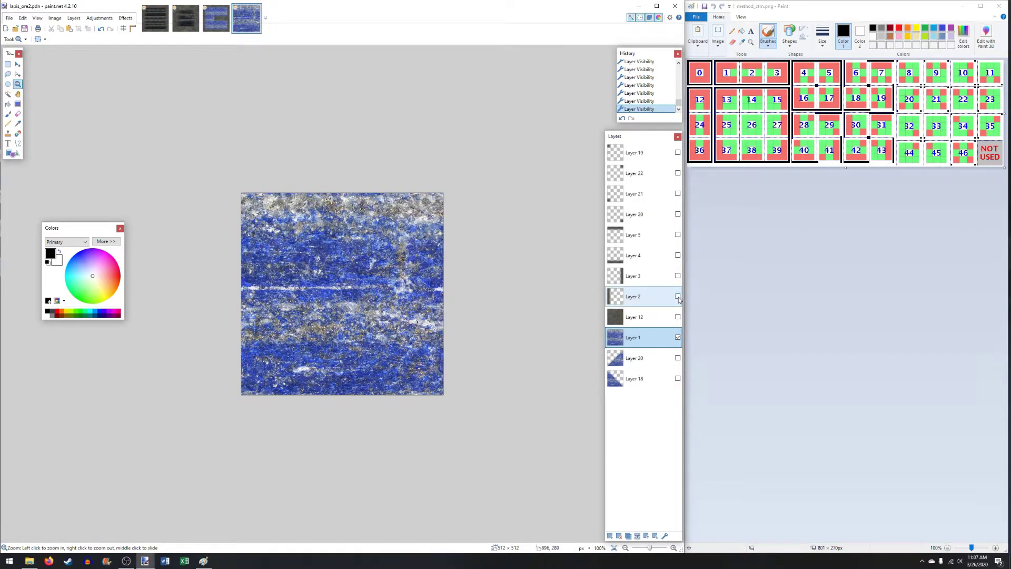
{"action": "left_click", "coordinate": [678, 296]}
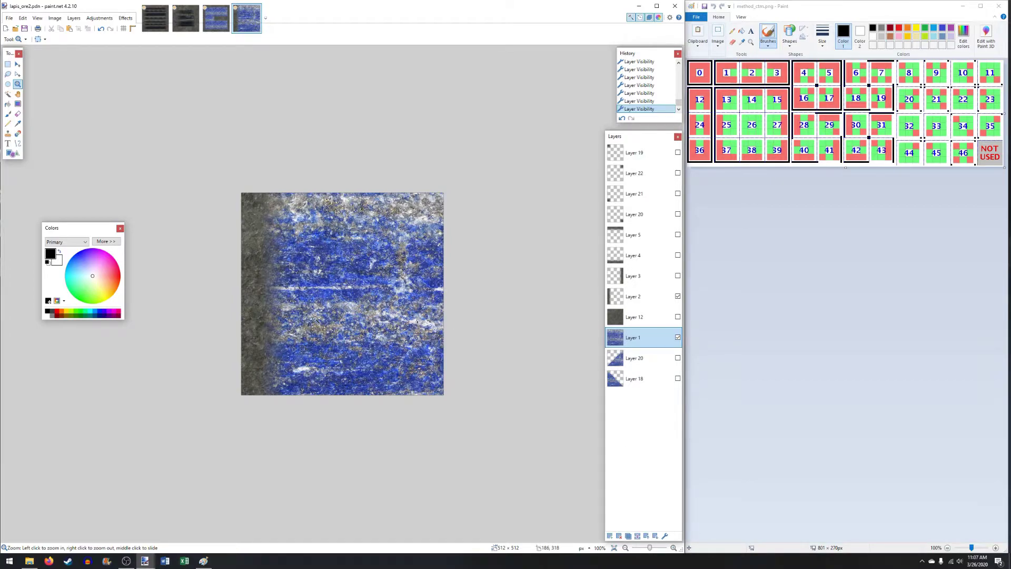
{"action": "left_click", "coordinate": [678, 276]}
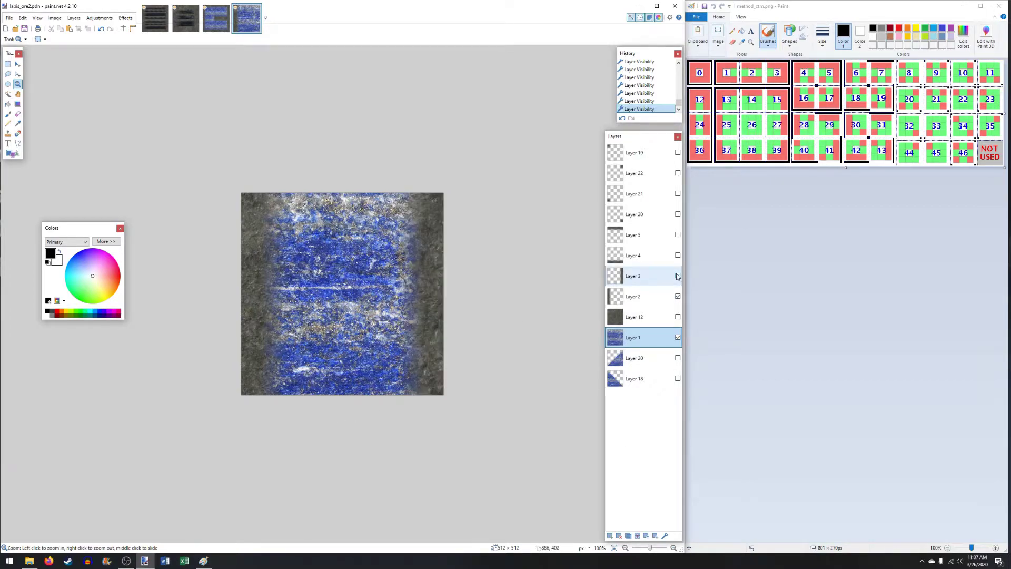
{"action": "left_click", "coordinate": [677, 256]}
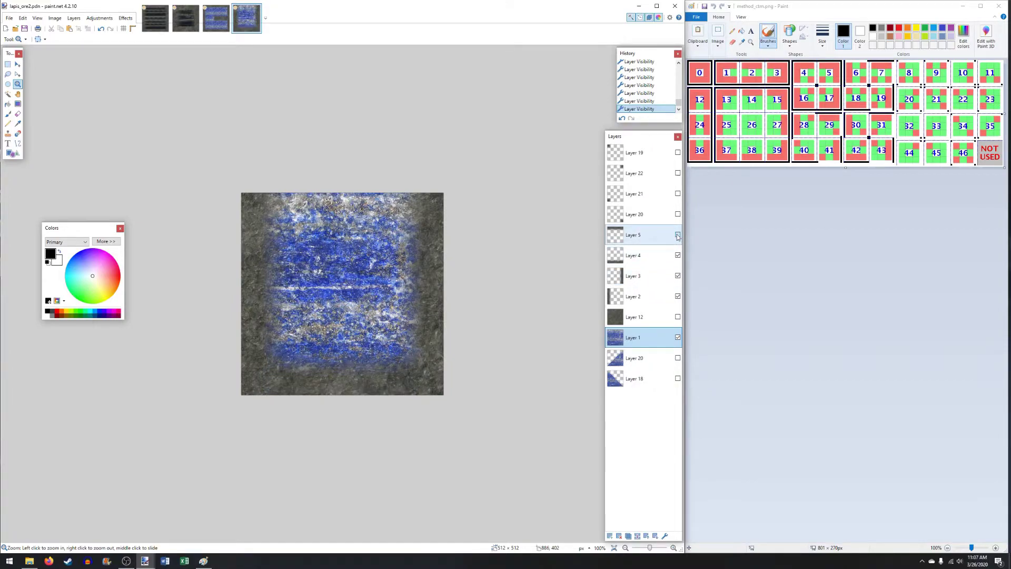
{"action": "left_click", "coordinate": [678, 234]}
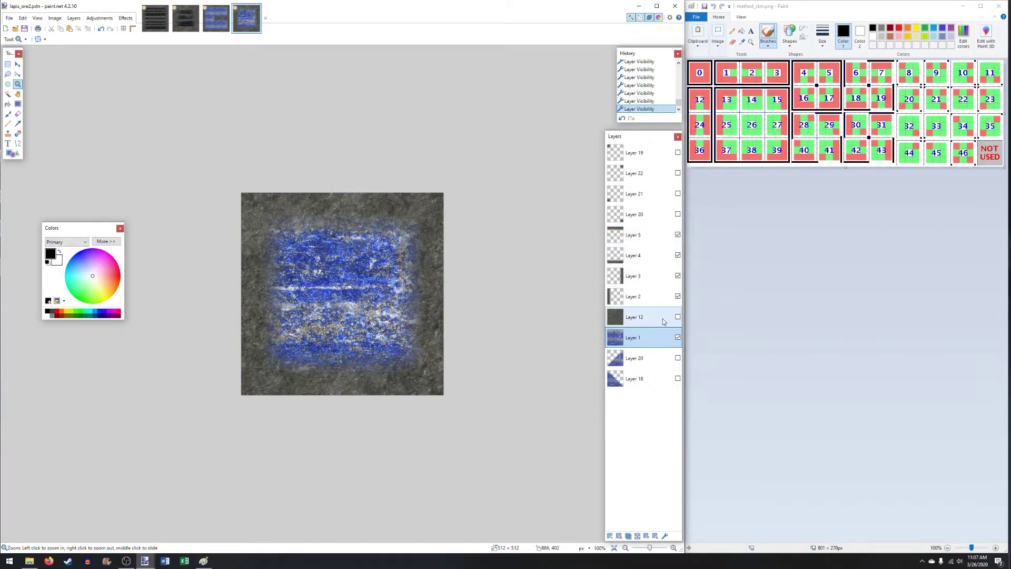
Hide the four border strips again and make Layer 12 active and visible.
{"action": "left_click", "coordinate": [678, 235]}
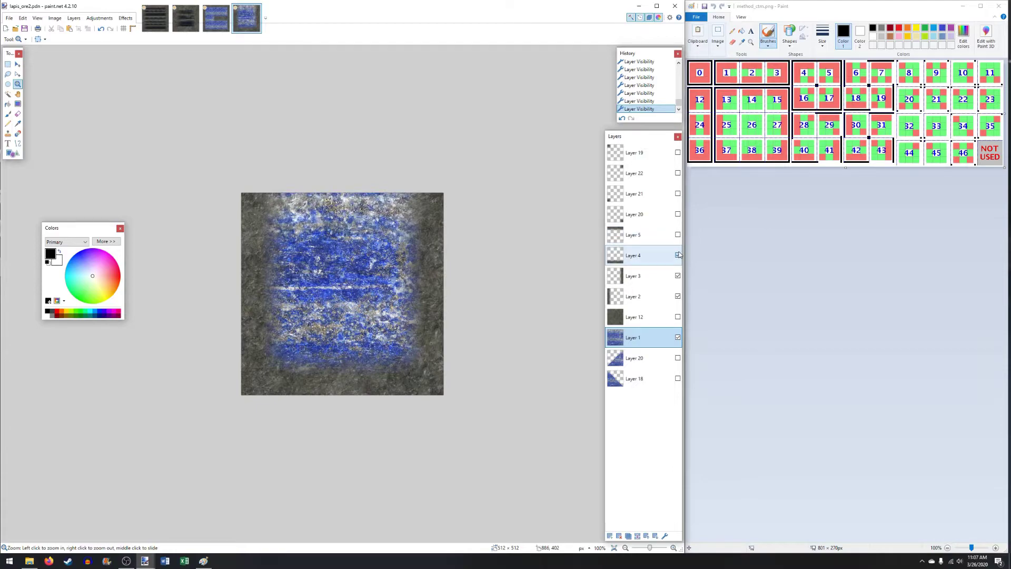
{"action": "left_click", "coordinate": [678, 256]}
{"action": "left_click", "coordinate": [678, 276]}
{"action": "left_click", "coordinate": [677, 296]}
{"action": "left_click", "coordinate": [662, 315]}
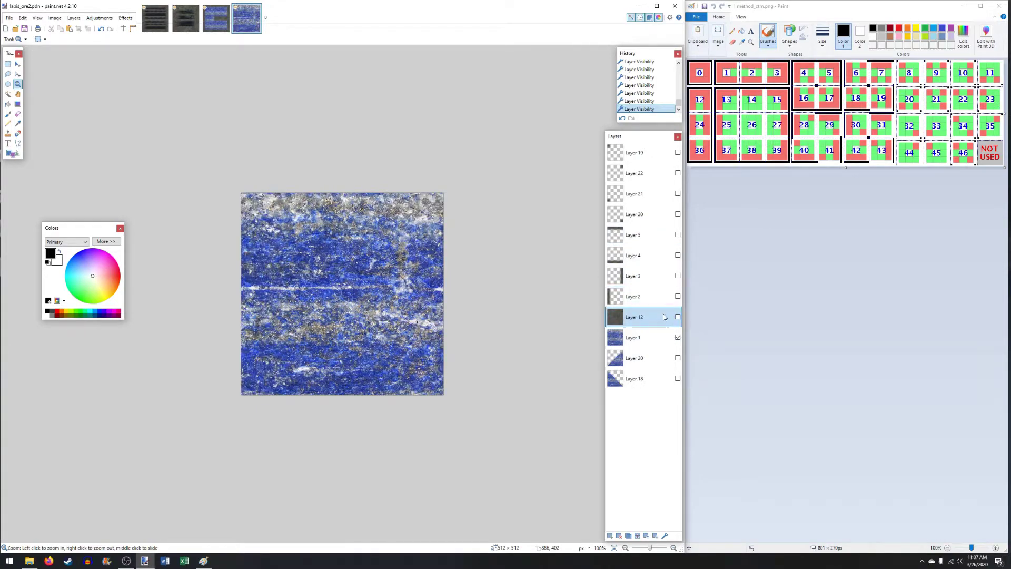
{"action": "left_click", "coordinate": [678, 317]}
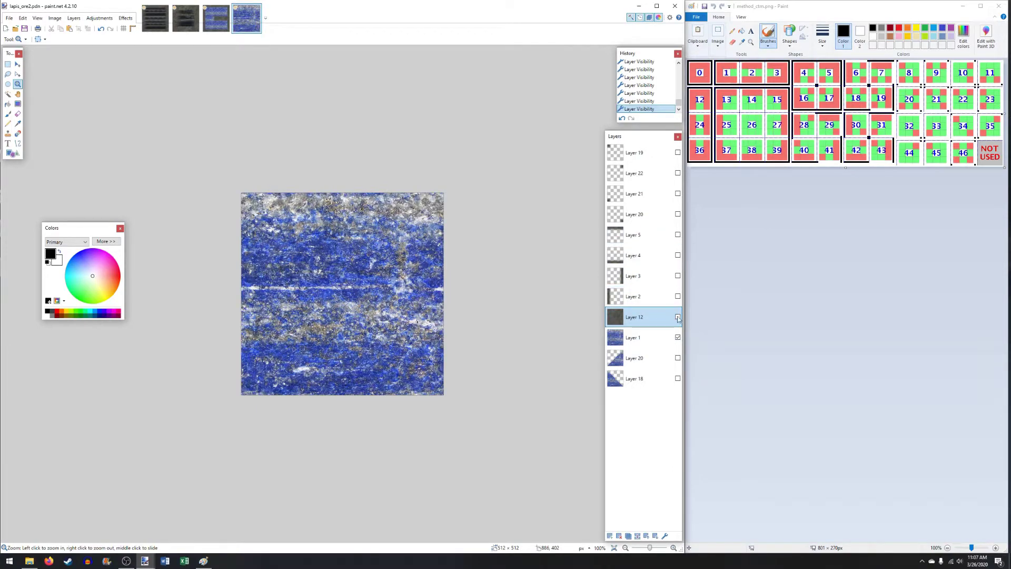
Duplicate the stone layer and fade the copy downward with a transparency-mode gradient.
{"action": "left_click", "coordinate": [628, 536]}
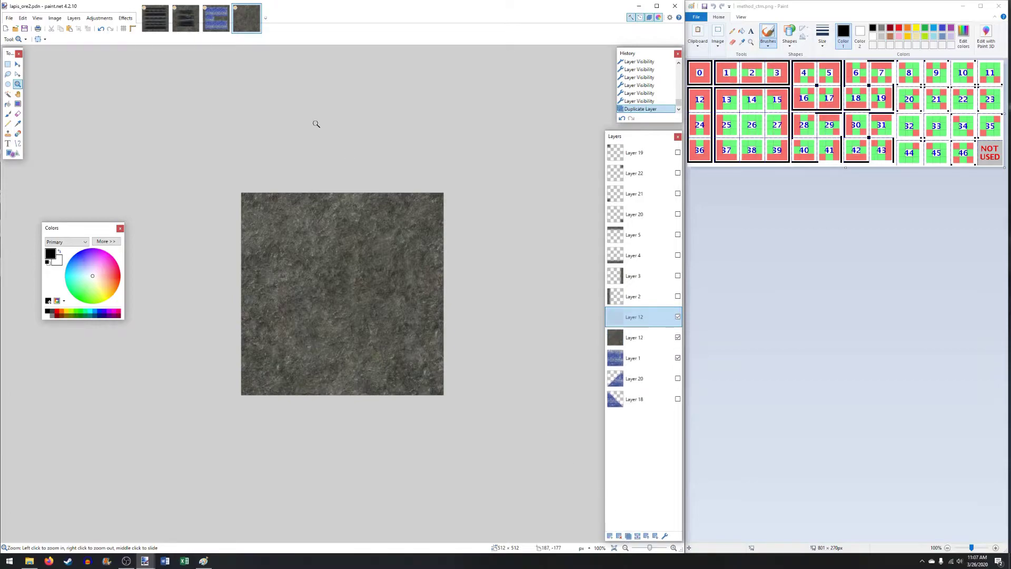
{"action": "left_click", "coordinate": [18, 105]}
{"action": "left_click", "coordinate": [106, 40]}
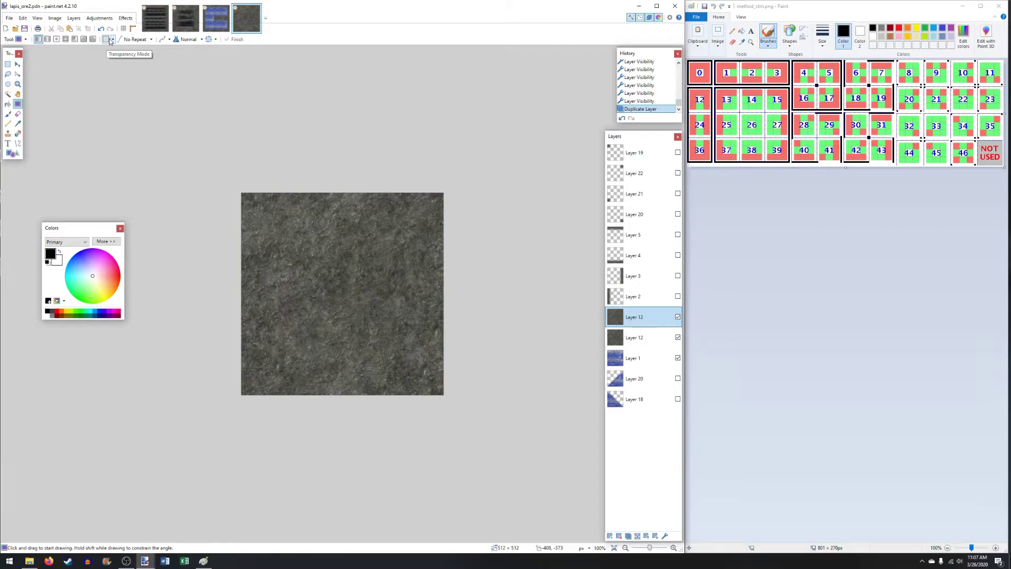
{"action": "left_click_drag", "start_coordinate": [337, 210], "coordinate": [338, 260]}
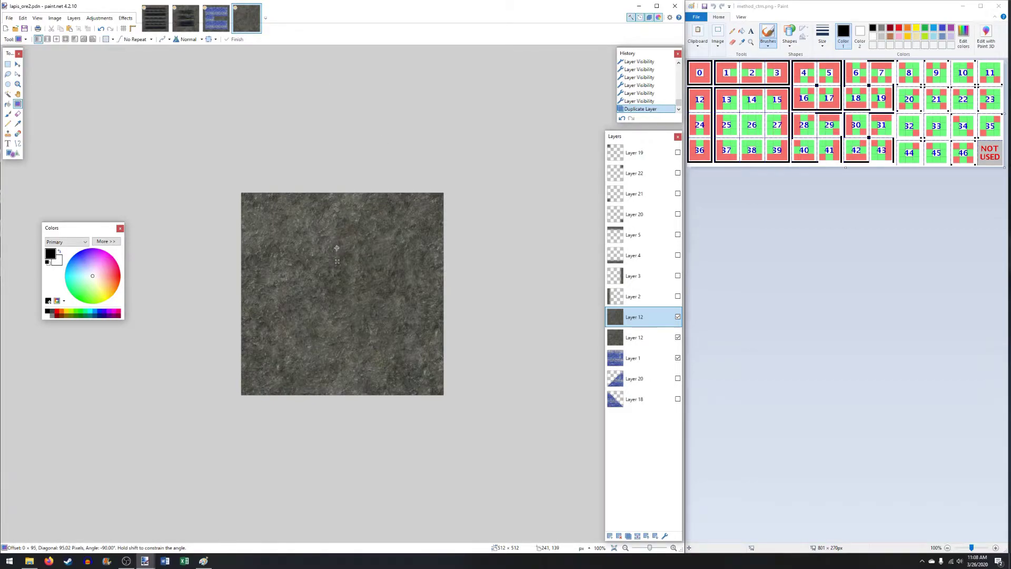
{"action": "left_click", "coordinate": [678, 337]}
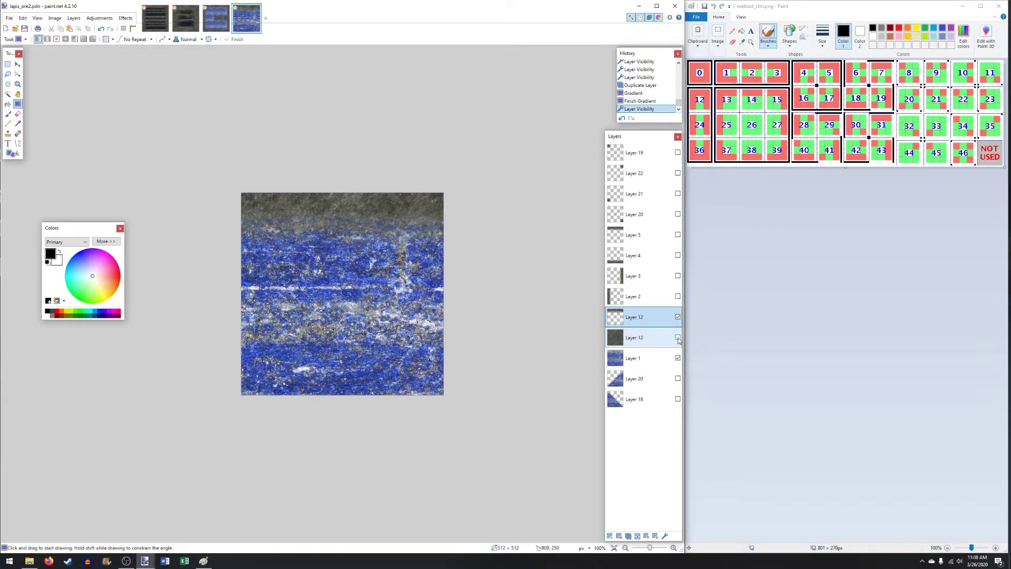
{"action": "left_click", "coordinate": [678, 338]}
Undo back to the gradient, hide the original stone, and redraw the fade below the top edge.
{"action": "key", "text": "ctrl+z"}
{"action": "key", "text": "ctrl+z"}
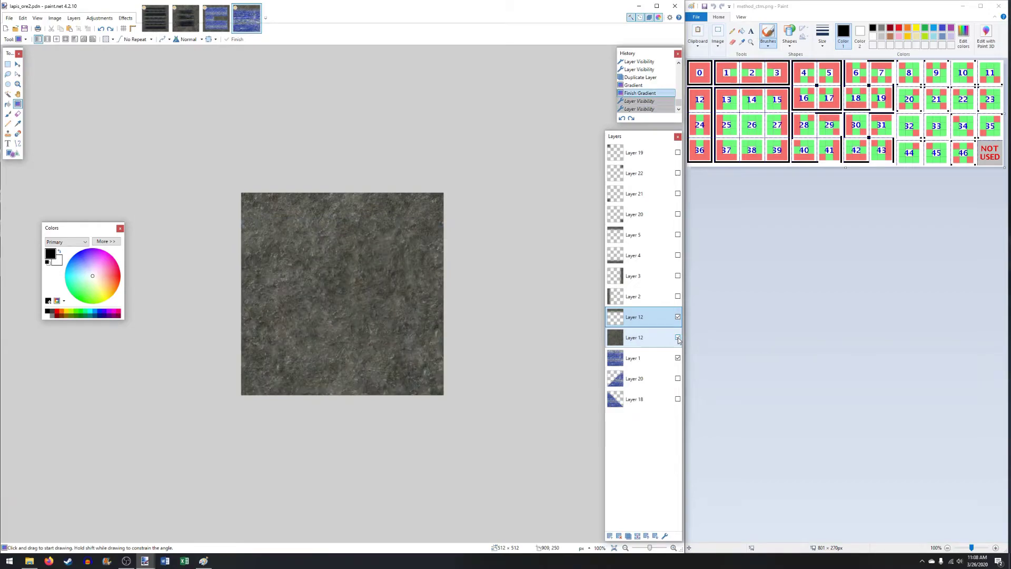
{"action": "key", "text": "ctrl+z"}
{"action": "key", "text": "ctrl+z"}
{"action": "left_click", "coordinate": [677, 337]}
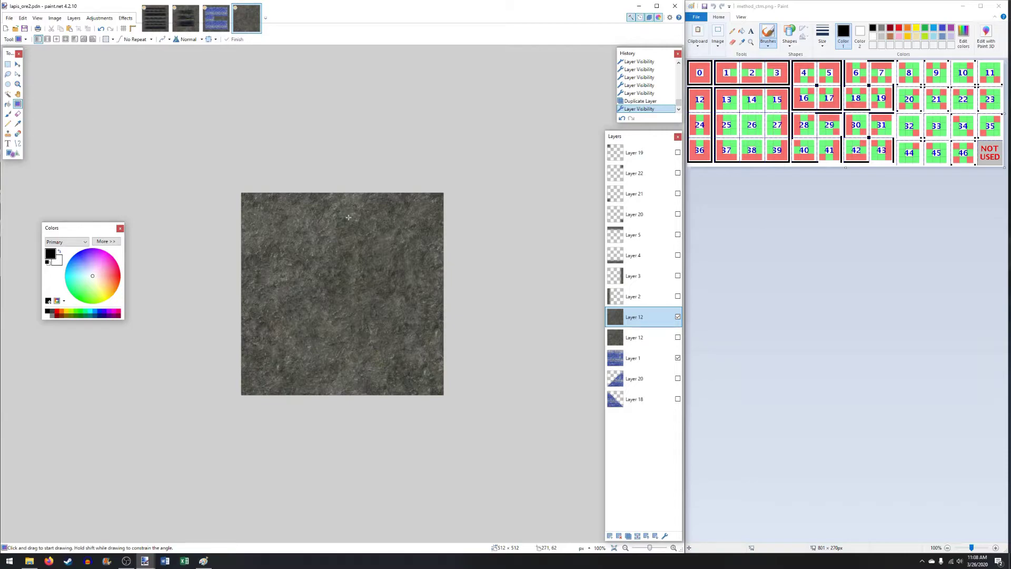
{"action": "left_click_drag", "start_coordinate": [345, 216], "coordinate": [343, 241]}
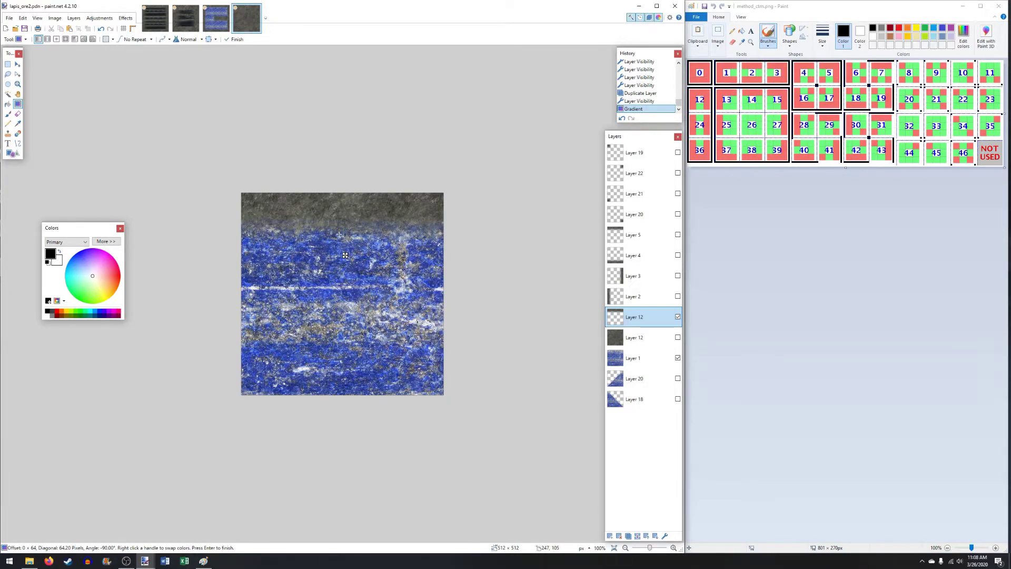
{"action": "left_click_drag", "start_coordinate": [346, 243], "coordinate": [344, 261]}
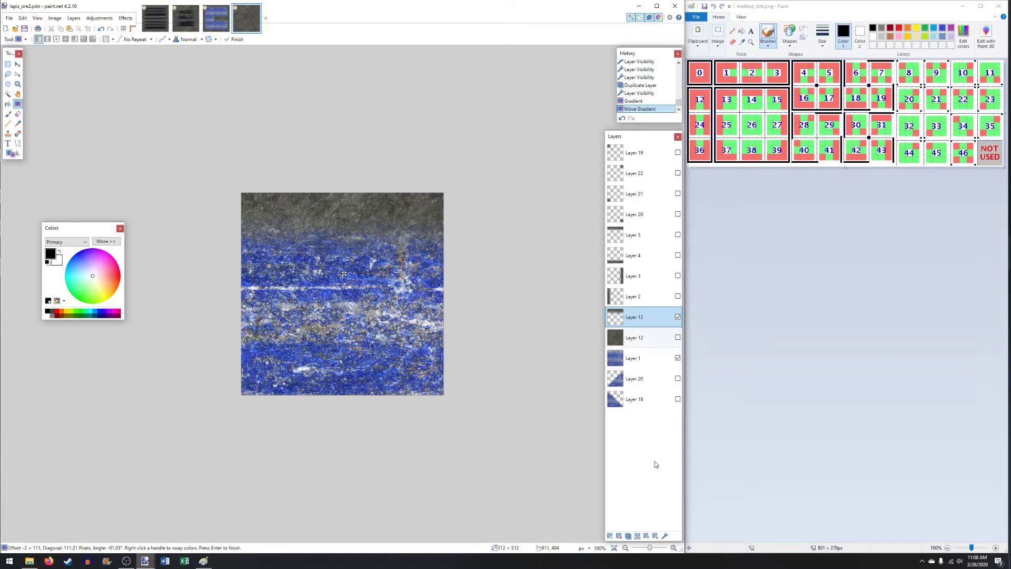
Delete the faded stone copy and show the left, right, bottom and top border layers.
{"action": "left_click", "coordinate": [619, 536]}
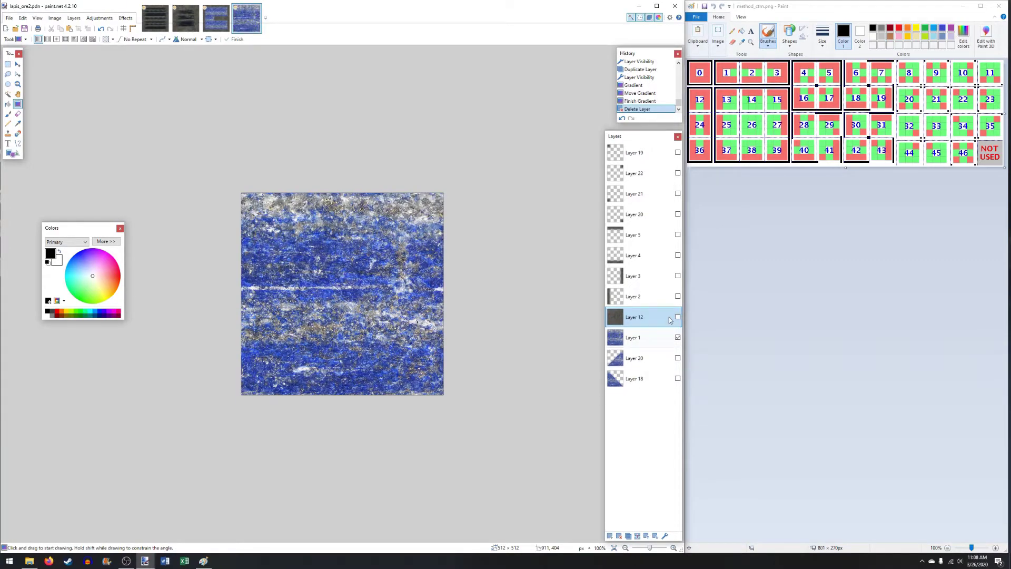
{"action": "left_click", "coordinate": [678, 296]}
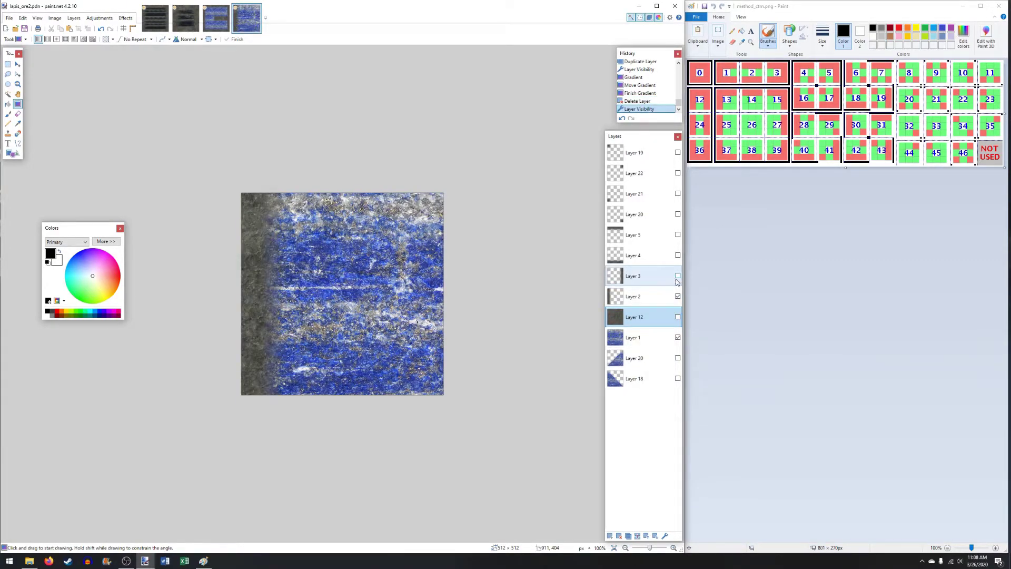
{"action": "left_click", "coordinate": [678, 276]}
{"action": "left_click", "coordinate": [678, 255]}
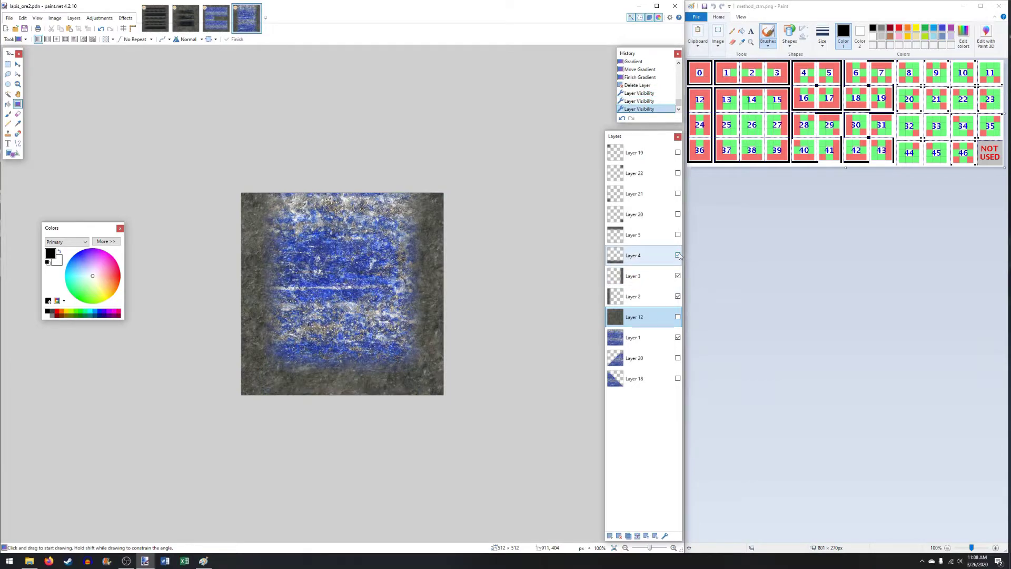
{"action": "left_click", "coordinate": [678, 235]}
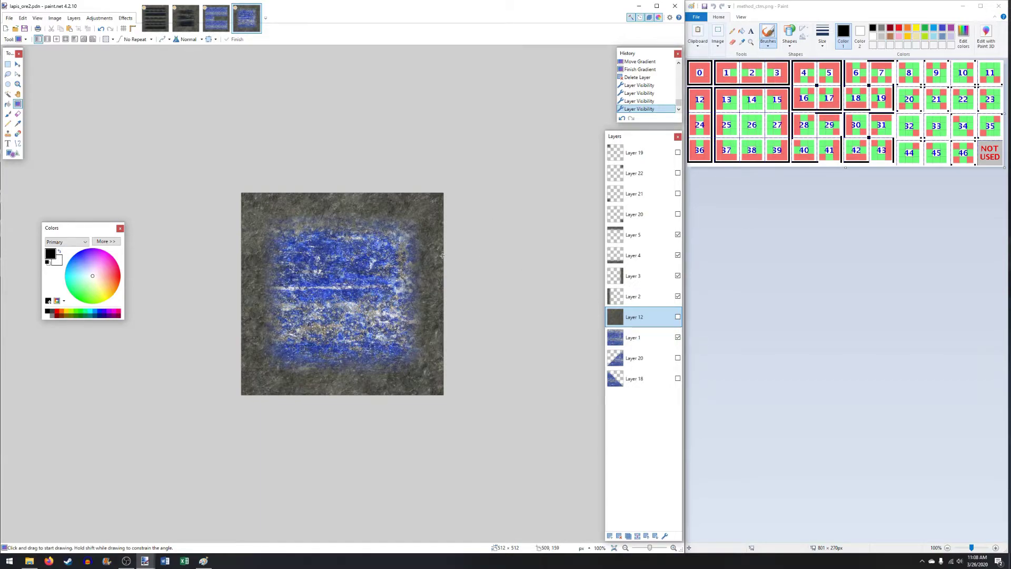
Choose the Magic Wand, hide the four stone border layers, and select lapis Layer 1.
{"action": "left_click", "coordinate": [8, 93]}
{"action": "left_click", "coordinate": [678, 235]}
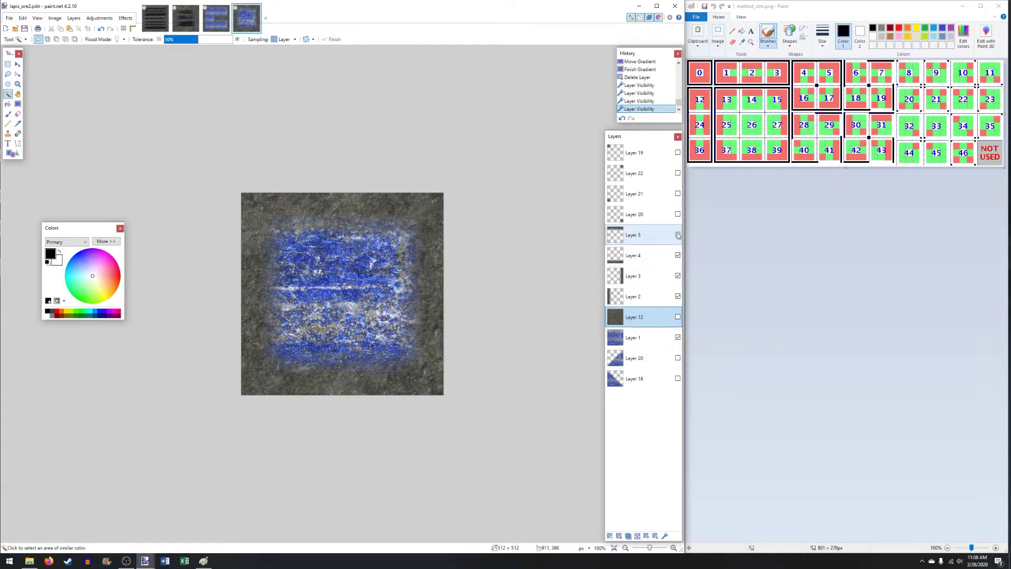
{"action": "left_click", "coordinate": [677, 235]}
{"action": "left_click", "coordinate": [678, 256]}
{"action": "left_click", "coordinate": [678, 275]}
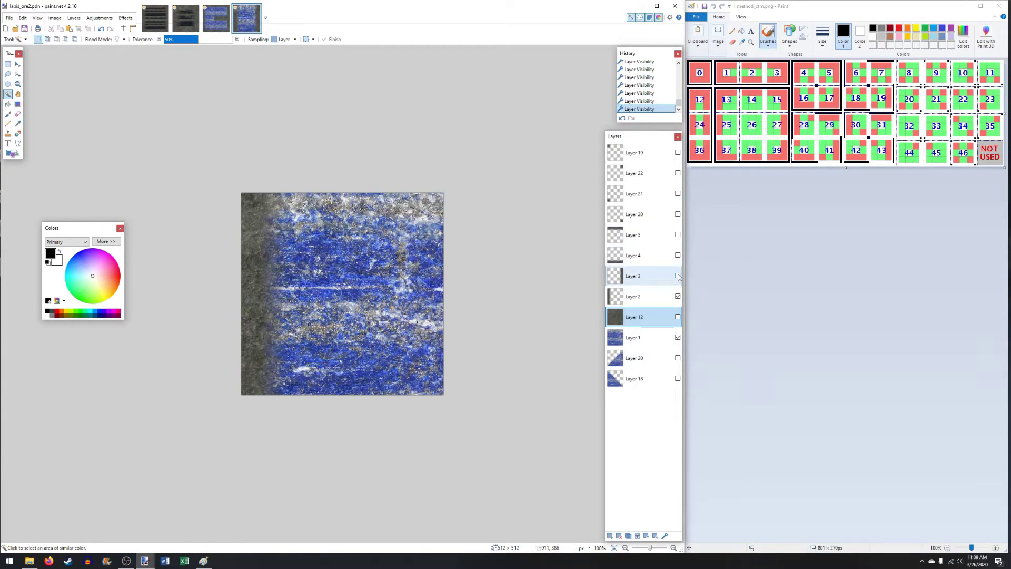
{"action": "left_click", "coordinate": [678, 296]}
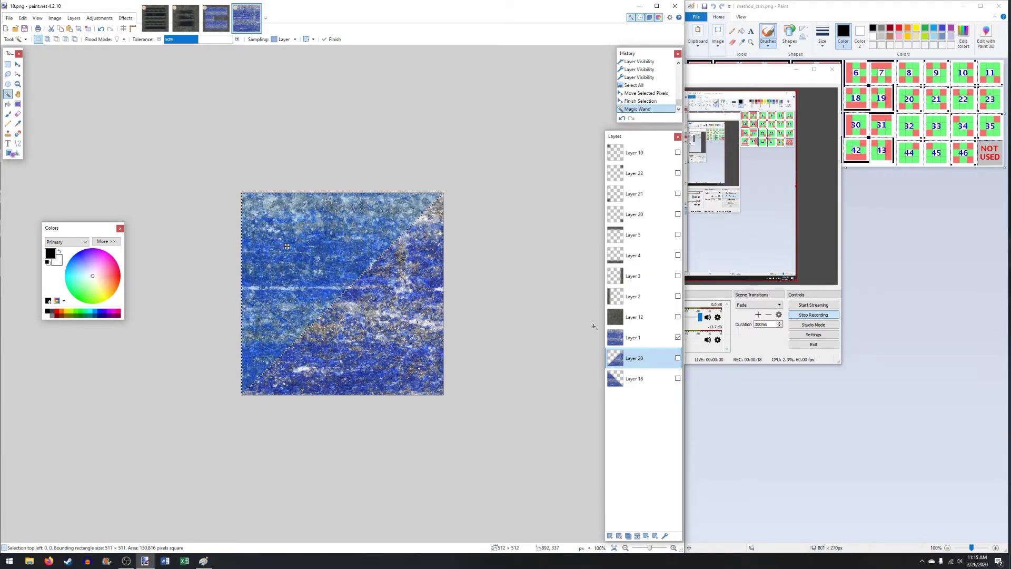
{"action": "left_click", "coordinate": [660, 335]}
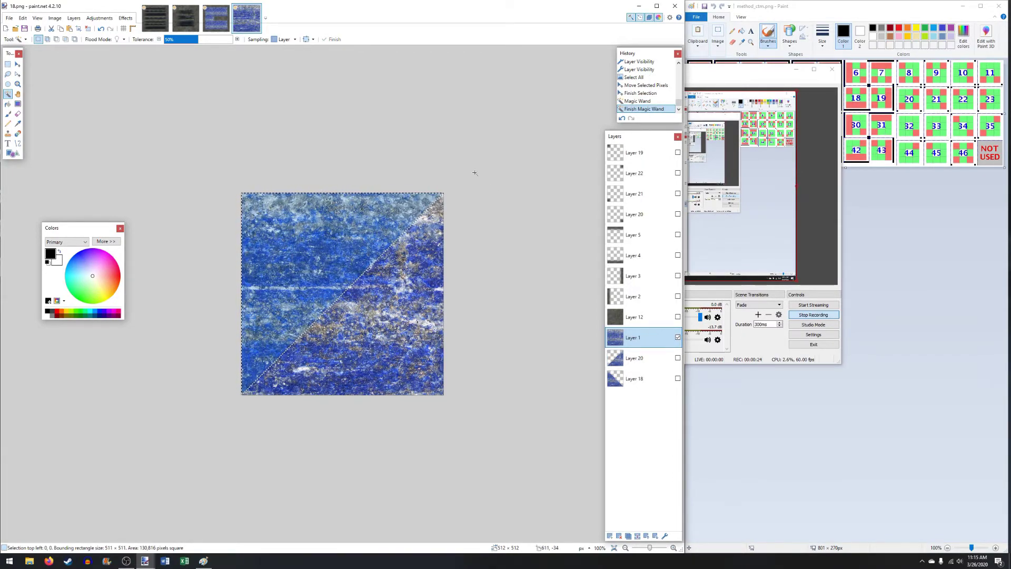
Clear the selection and lasso the lapis texture's lower-left triangle with Pixelated selection quality.
{"action": "left_click", "coordinate": [8, 75]}
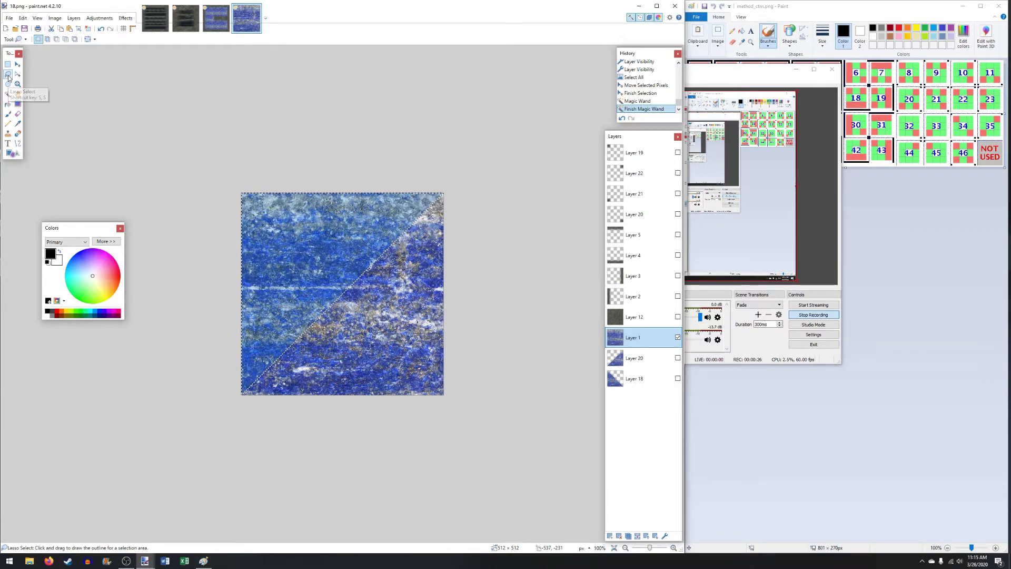
{"action": "key", "text": "ctrl+d"}
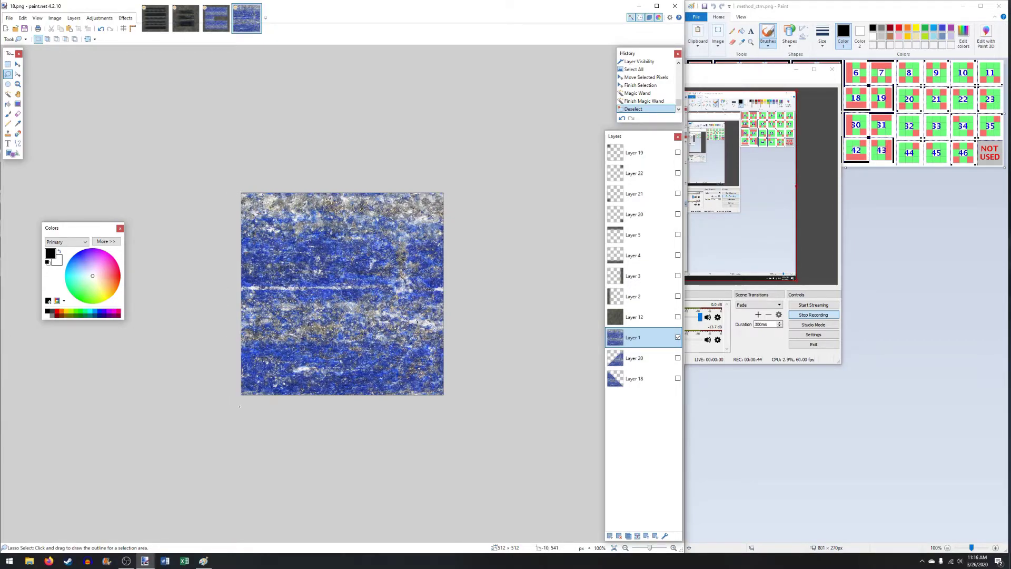
{"action": "mouse_move", "coordinate": [240, 406]}
{"action": "left_mouse_down"}
{"action": "mouse_move", "coordinate": [242, 195]}
{"action": "mouse_move", "coordinate": [416, 405]}
{"action": "mouse_move", "coordinate": [353, 316]}
{"action": "mouse_move", "coordinate": [444, 396]}
{"action": "left_mouse_up"}
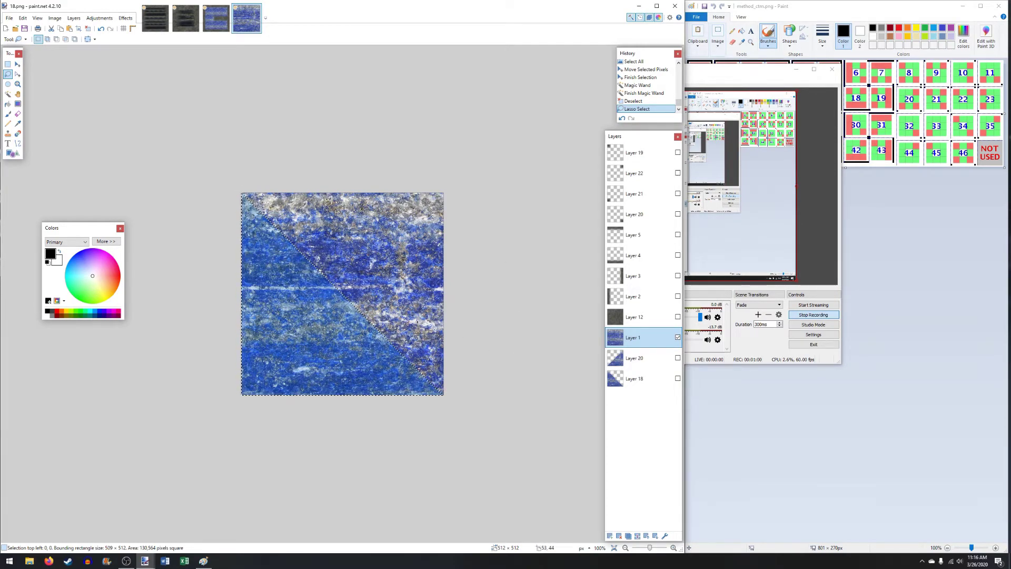
{"action": "left_click", "coordinate": [91, 39]}
{"action": "left_click", "coordinate": [114, 50]}
{"action": "left_click", "coordinate": [95, 40]}
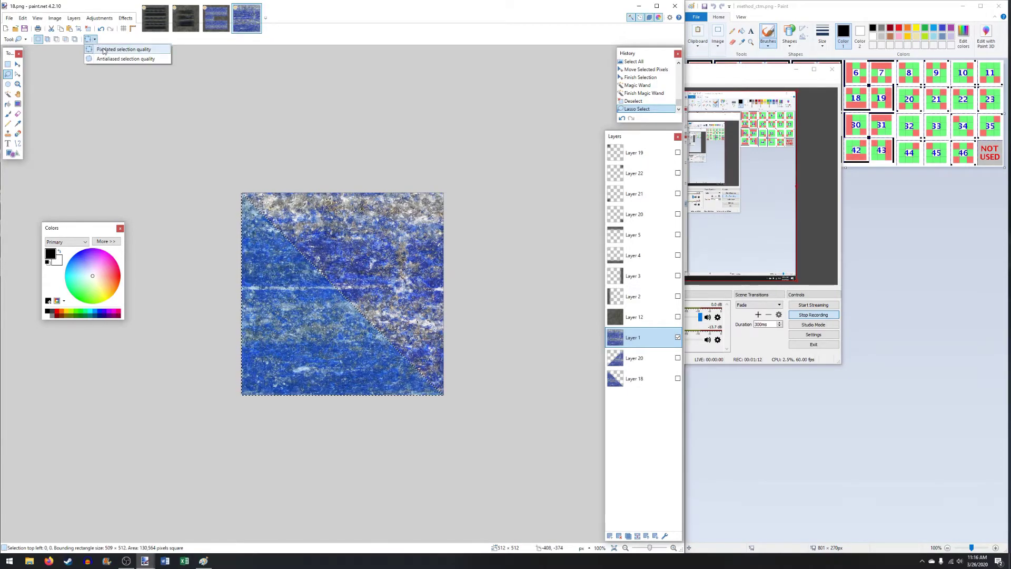
{"action": "left_click", "coordinate": [103, 45]}
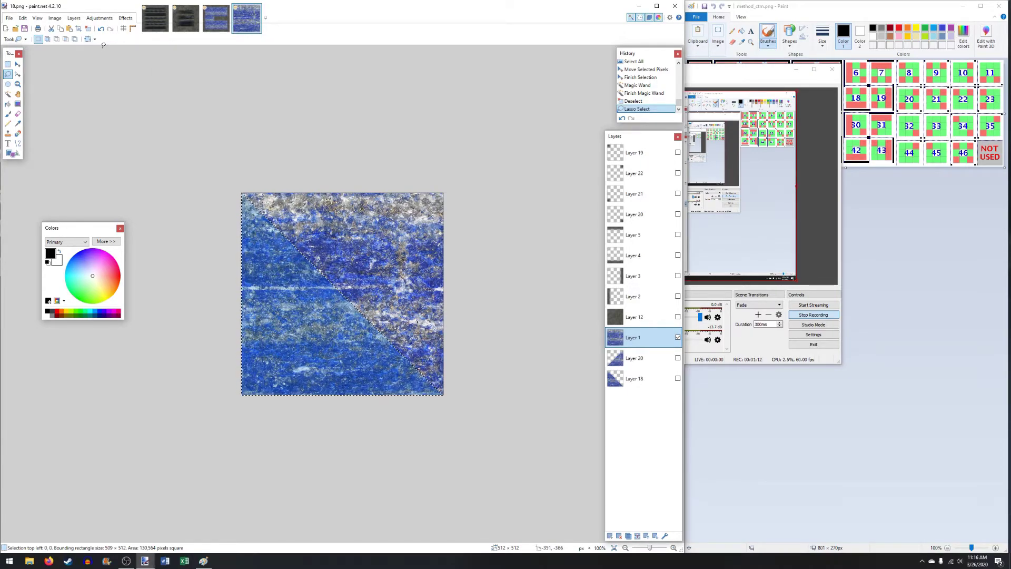
{"action": "left_click", "coordinate": [17, 83]}
{"action": "left_click", "coordinate": [232, 188]}
{"action": "left_click", "coordinate": [232, 188]}
{"action": "left_click", "coordinate": [240, 184]}
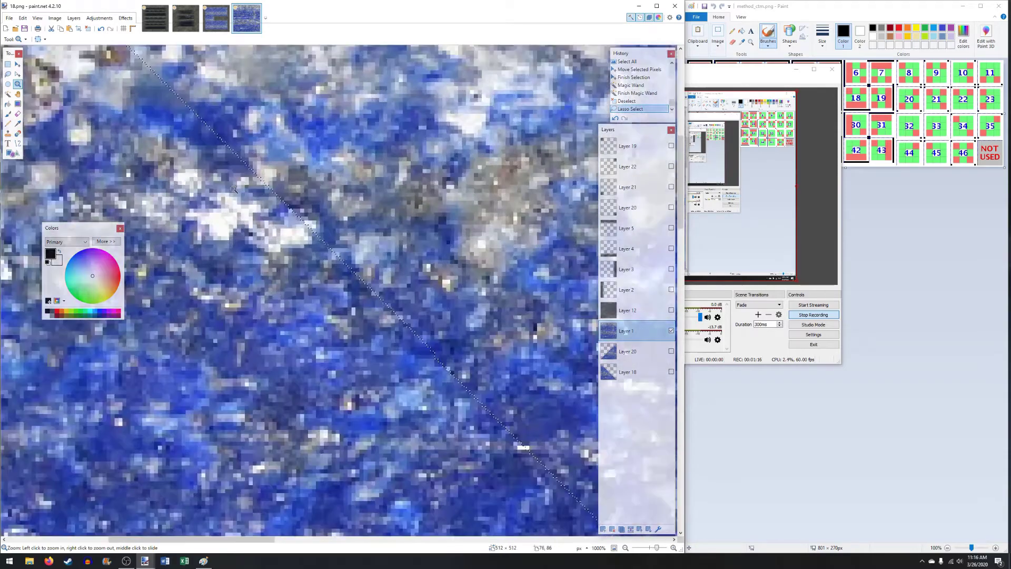
{"action": "left_click", "coordinate": [250, 176]}
{"action": "left_click", "coordinate": [259, 170]}
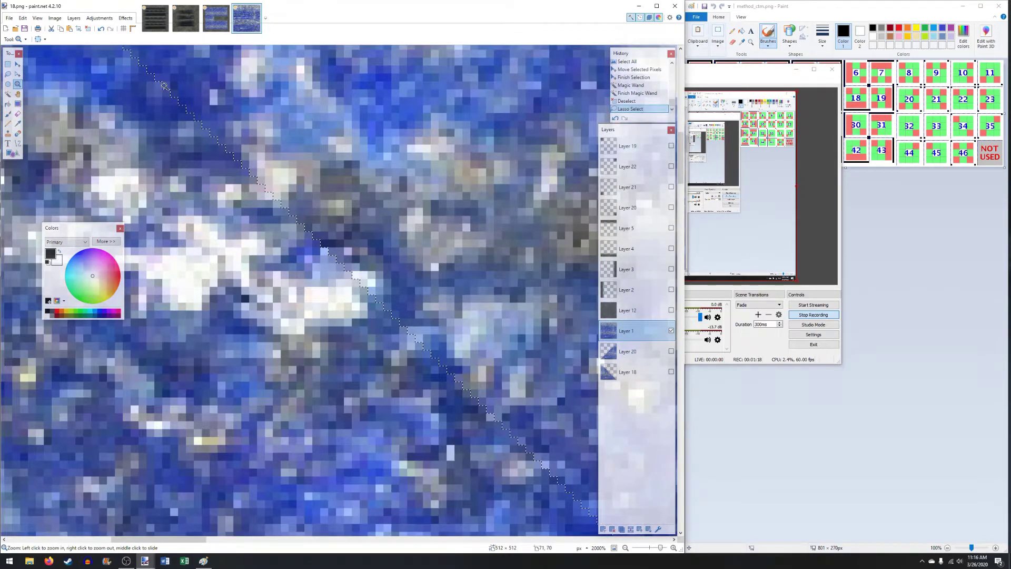
{"action": "right_click", "coordinate": [342, 274]}
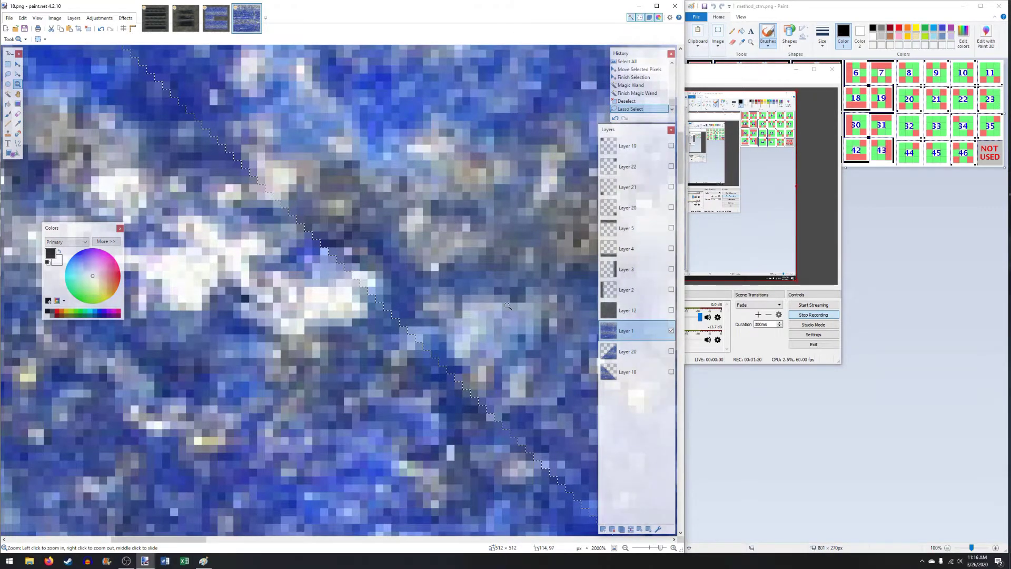
{"action": "right_click", "coordinate": [381, 308]}
{"action": "right_click", "coordinate": [380, 308]}
{"action": "right_click", "coordinate": [380, 308]}
{"action": "right_click", "coordinate": [381, 308]}
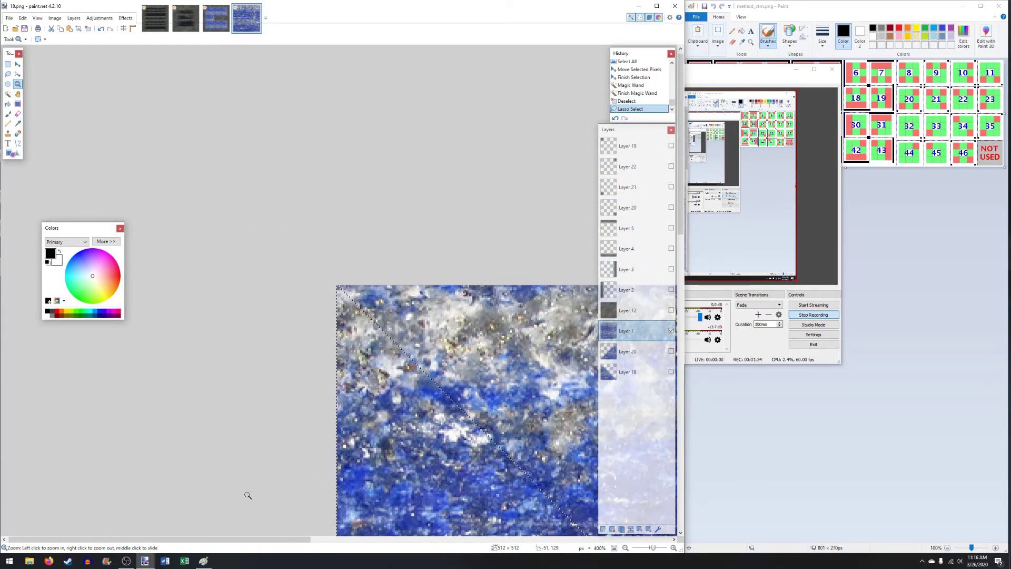
{"action": "left_click_drag", "start_coordinate": [218, 539], "coordinate": [273, 552]}
{"action": "right_click", "coordinate": [407, 366]}
{"action": "right_click", "coordinate": [408, 366]}
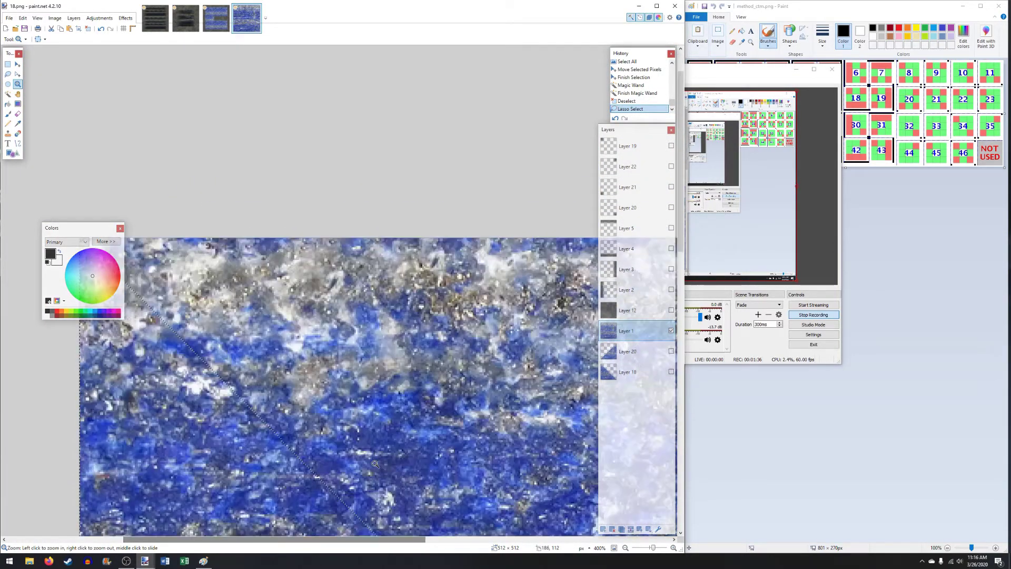
{"action": "right_click", "coordinate": [407, 366]}
{"action": "right_click", "coordinate": [407, 367]}
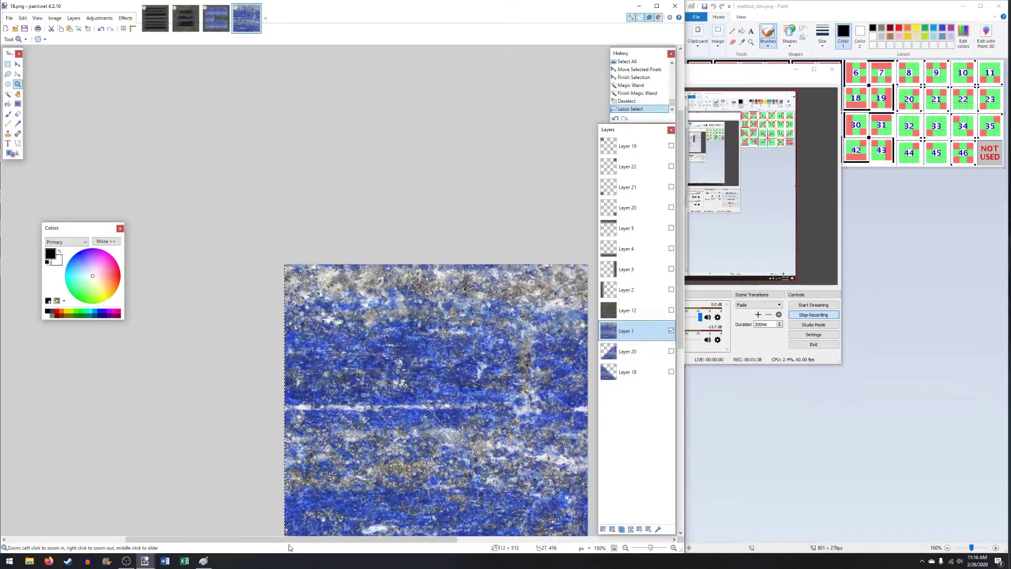
{"action": "left_click_drag", "start_coordinate": [290, 543], "coordinate": [342, 544]}
{"action": "scroll", "coordinate": [318, 345], "scroll_direction": "down", "scroll_amount": 2}
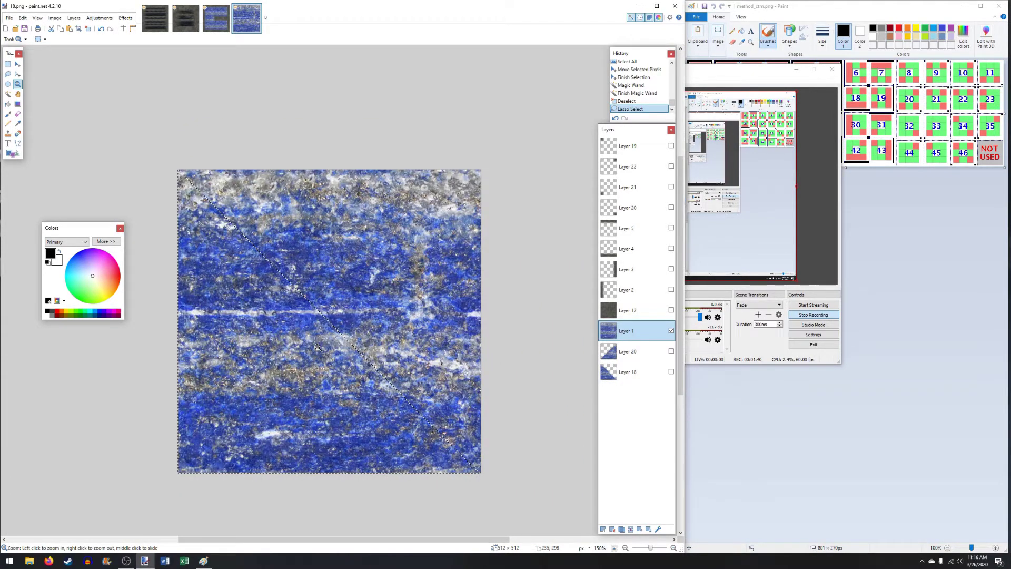
{"action": "scroll", "coordinate": [318, 345], "scroll_direction": "up", "scroll_amount": 1}
{"action": "scroll", "coordinate": [358, 420], "scroll_direction": "down", "scroll_amount": 1}
Paste the lapis triangle into a new Layer 13, hide Layer 1 and deselect.
{"action": "key", "text": "ctrl+shift+v"}
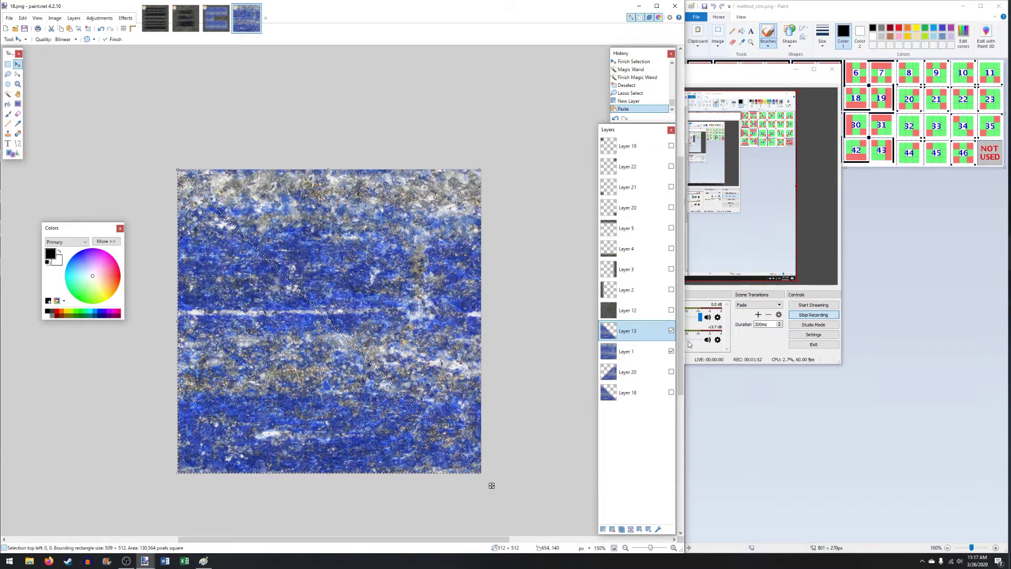
{"action": "left_click", "coordinate": [671, 351]}
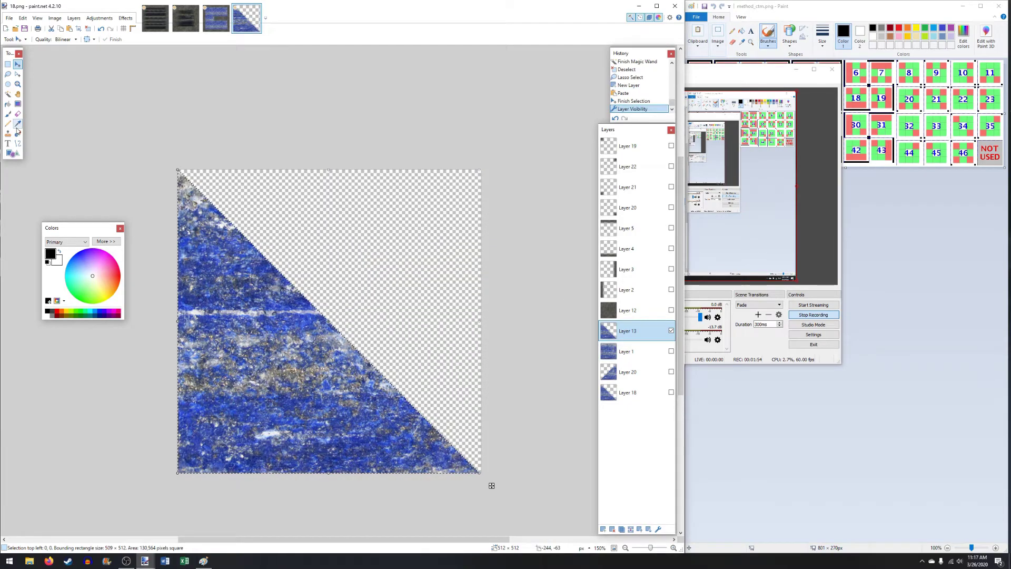
{"action": "key", "text": "ctrl+d"}
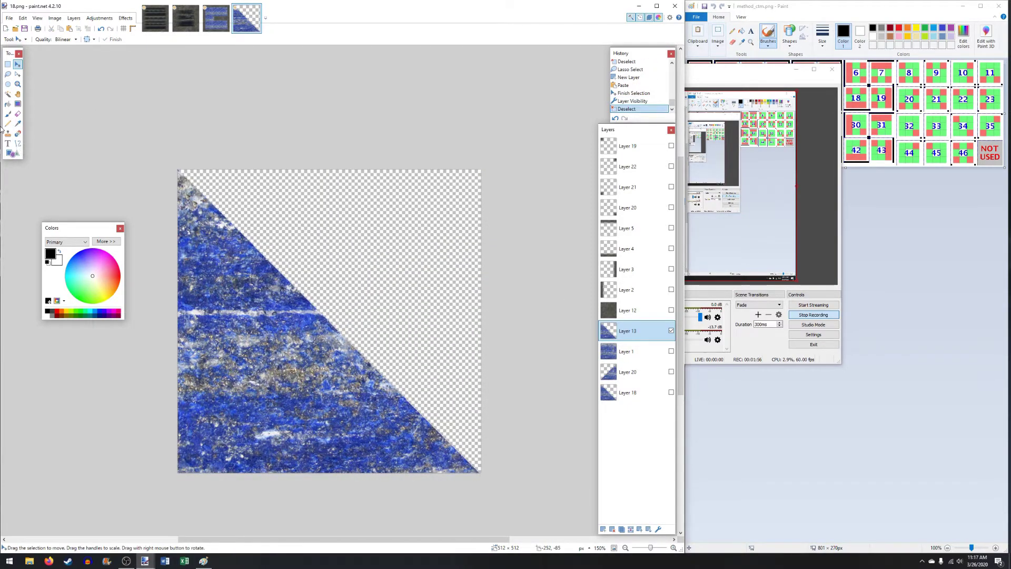
Magic Wand the empty transparent triangle and invert the selection onto the lapis triangle.
{"action": "left_click", "coordinate": [8, 94]}
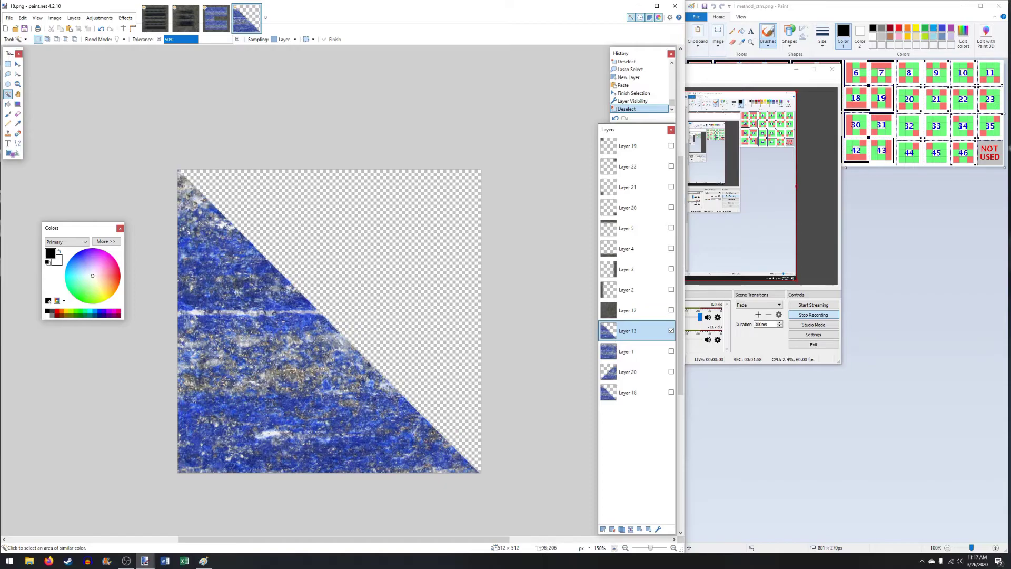
{"action": "left_click", "coordinate": [253, 289]}
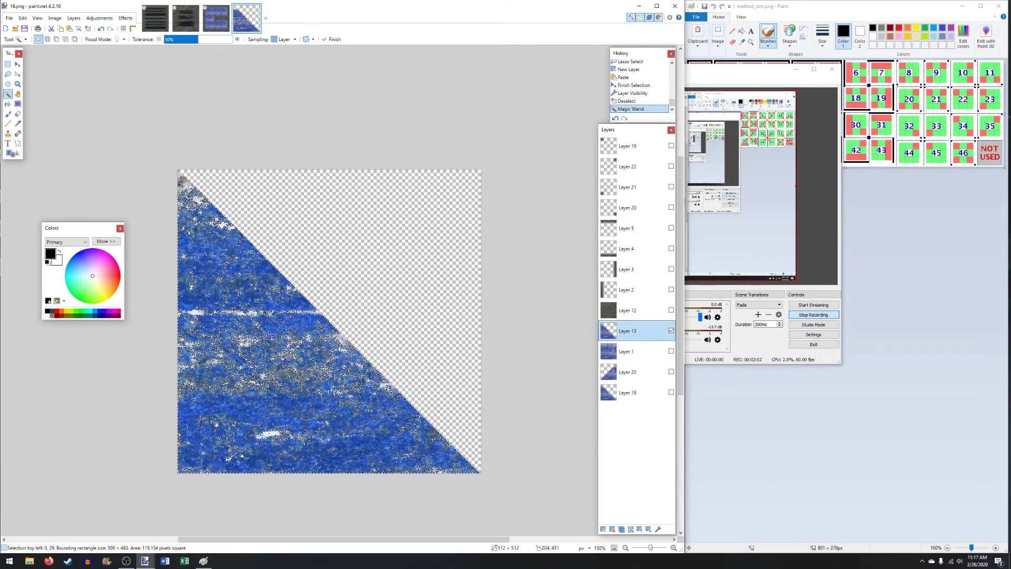
{"action": "key", "text": "ctrl+d"}
{"action": "left_click", "coordinate": [381, 245]}
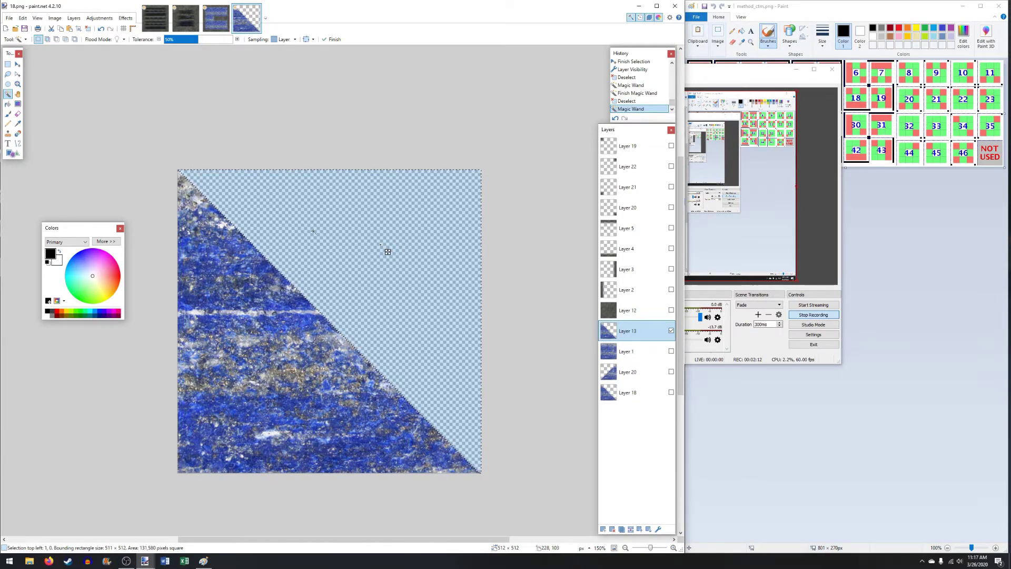
{"action": "key", "text": "ctrl+i"}
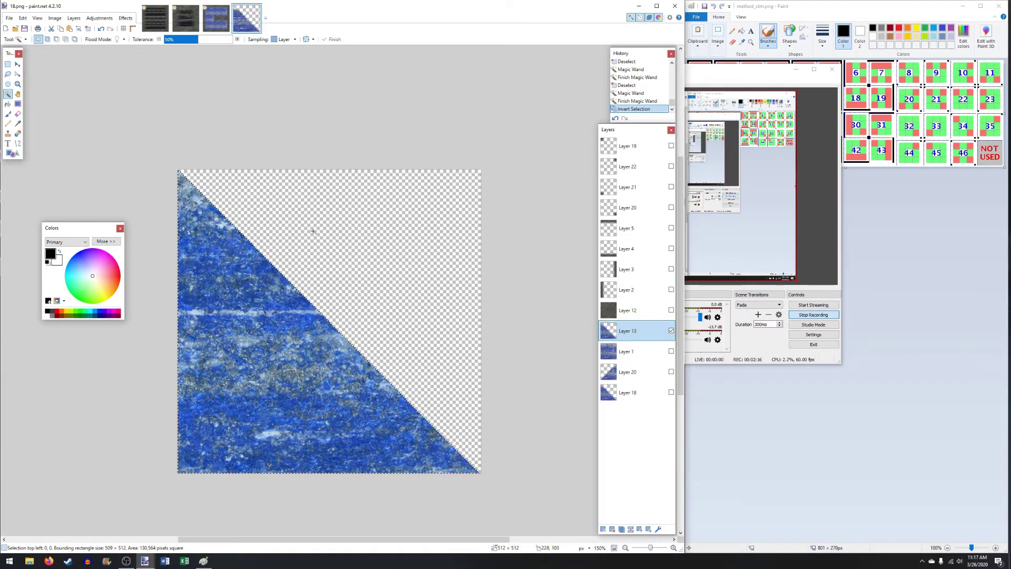
Hide Layer 13 and show Layer 20 in its place, leaving Layer 18 hidden.
{"action": "left_click", "coordinate": [671, 331]}
{"action": "left_click", "coordinate": [671, 392]}
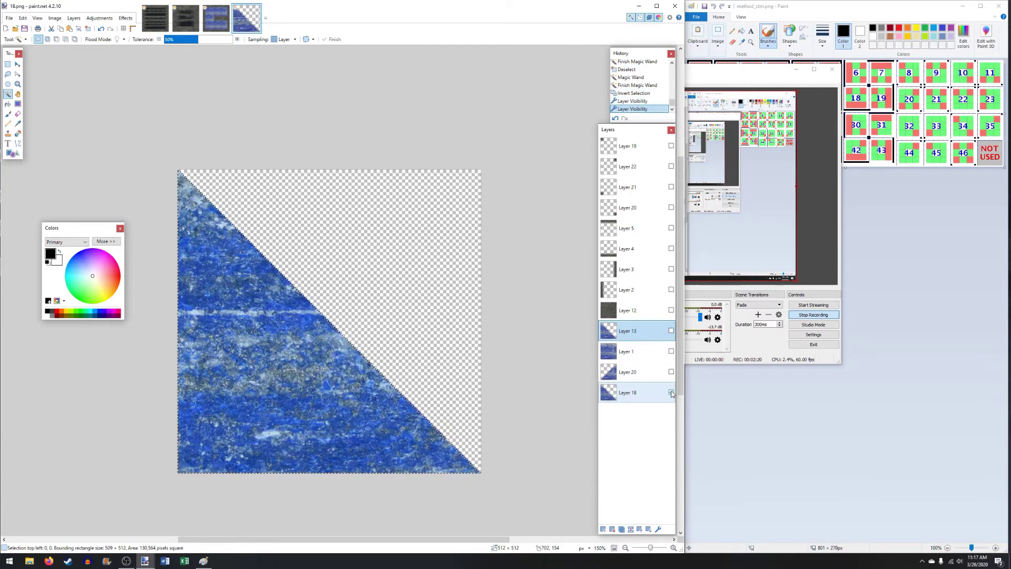
{"action": "left_click", "coordinate": [671, 393]}
{"action": "left_click", "coordinate": [671, 372]}
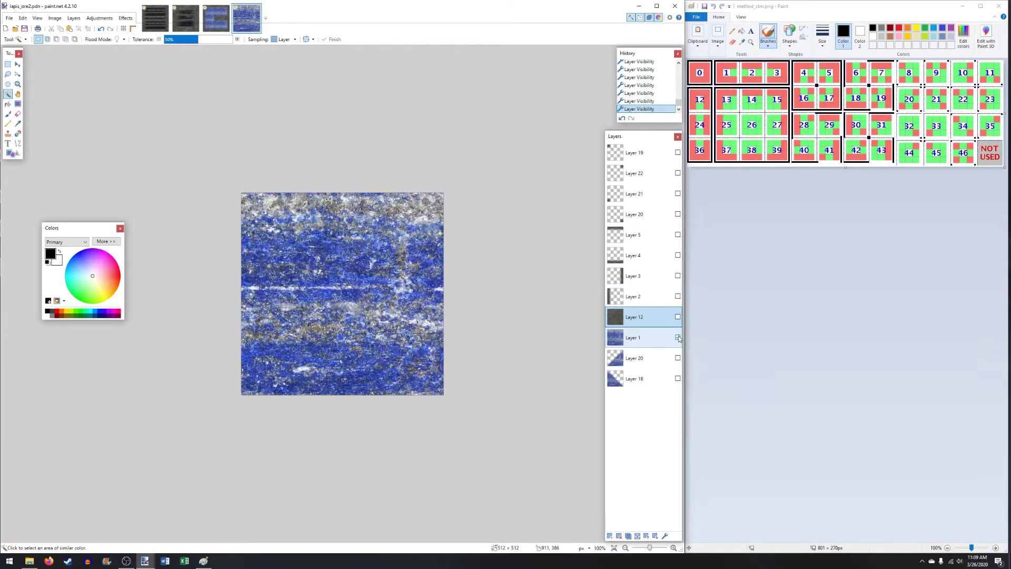
Hide Layer 1, show Layer 2's stone strip, and paste the upper-right triangle into a new layer.
{"action": "left_click", "coordinate": [677, 337]}
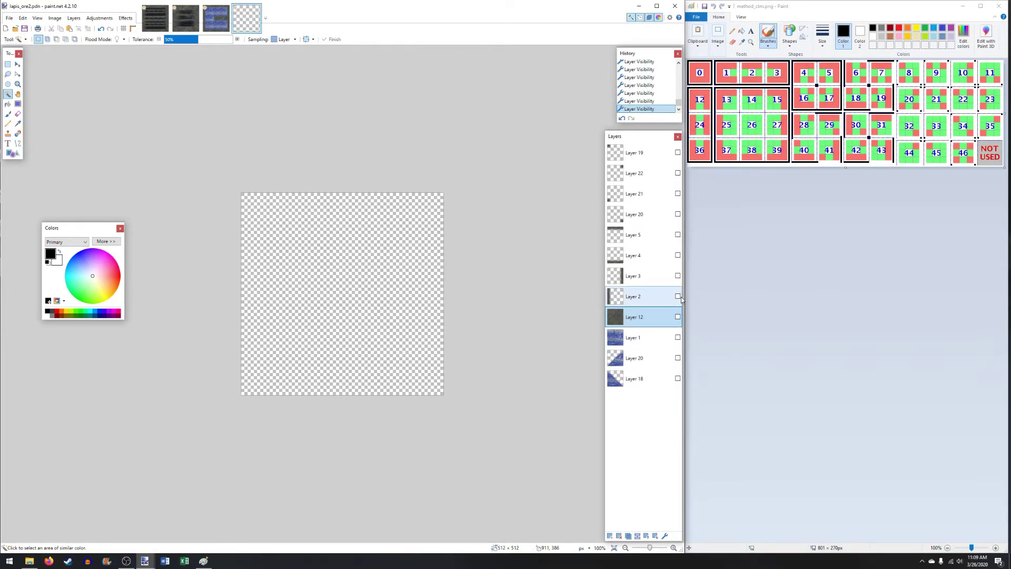
{"action": "left_click", "coordinate": [678, 296]}
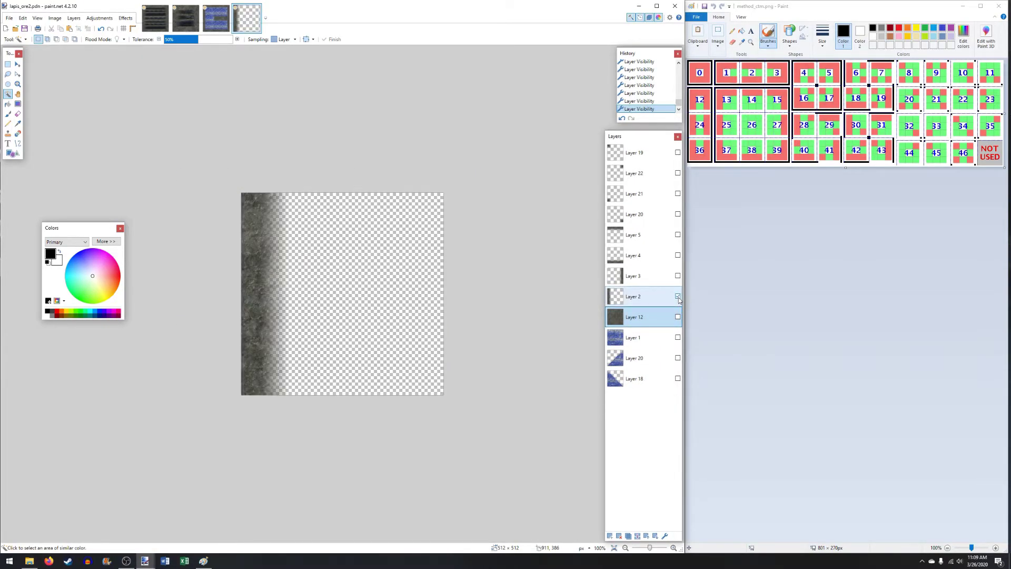
{"action": "left_click", "coordinate": [652, 385]}
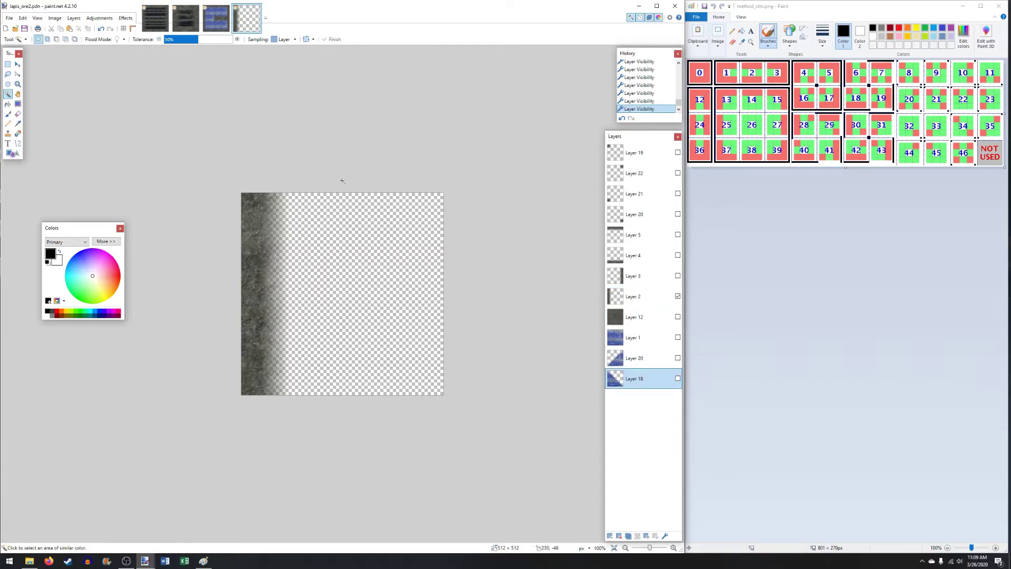
{"action": "left_click", "coordinate": [404, 233]}
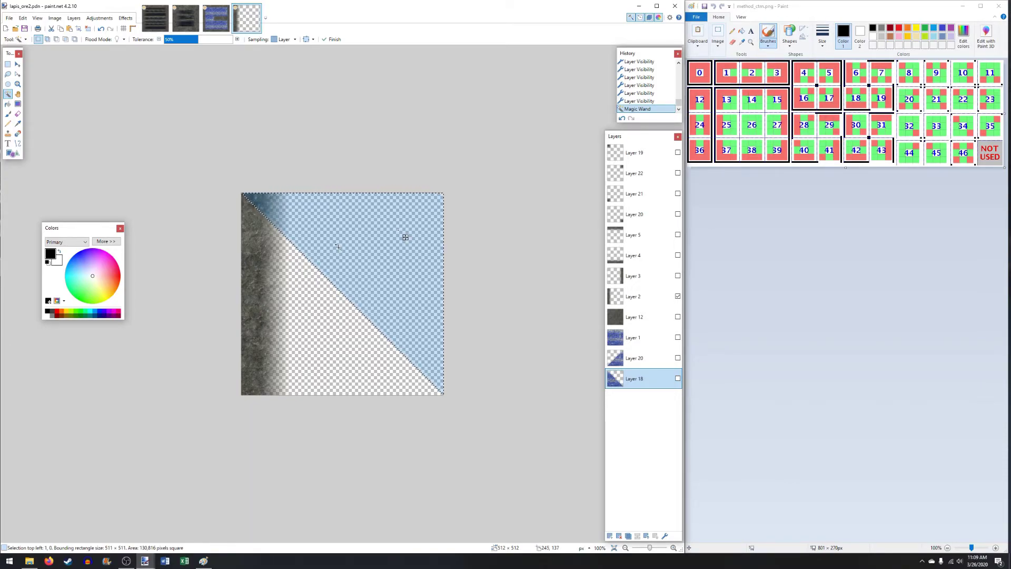
{"action": "key", "text": "ctrl+shift+v"}
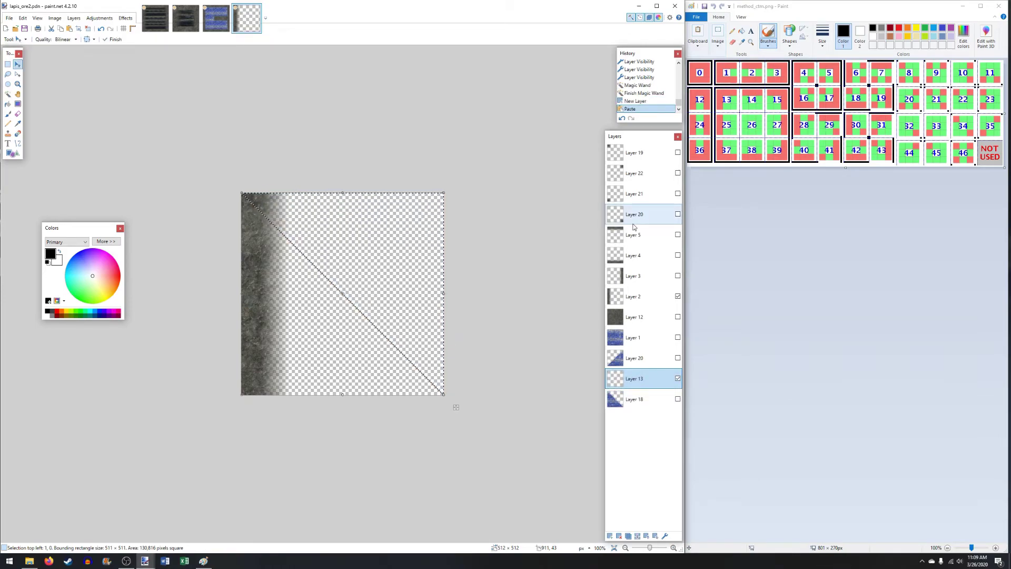
Paste onto Layer 13, hide Layer 2's grey strip and invert the selection.
{"action": "left_click", "coordinate": [637, 294]}
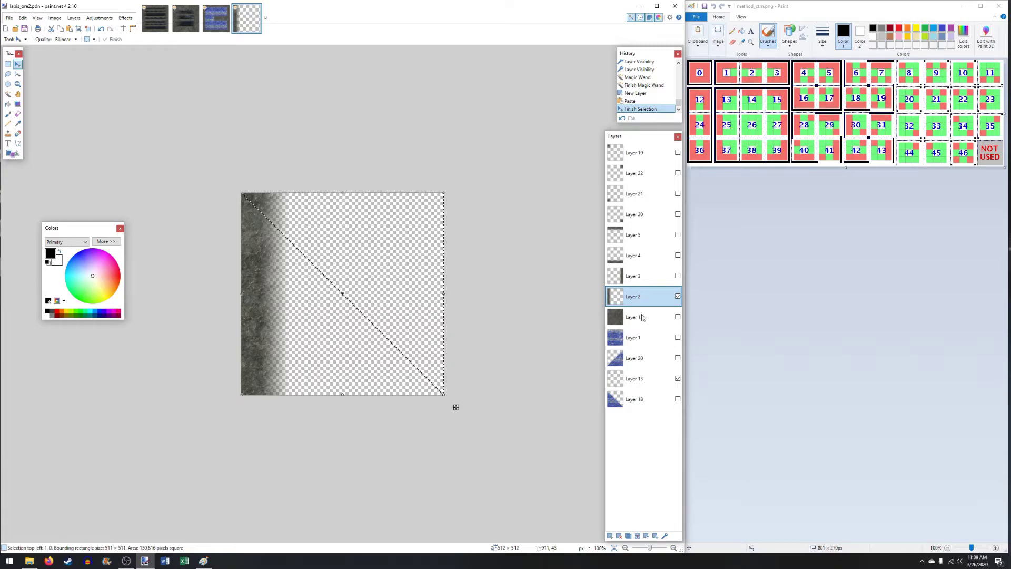
{"action": "left_click", "coordinate": [647, 379]}
{"action": "key", "text": "ctrl+v"}
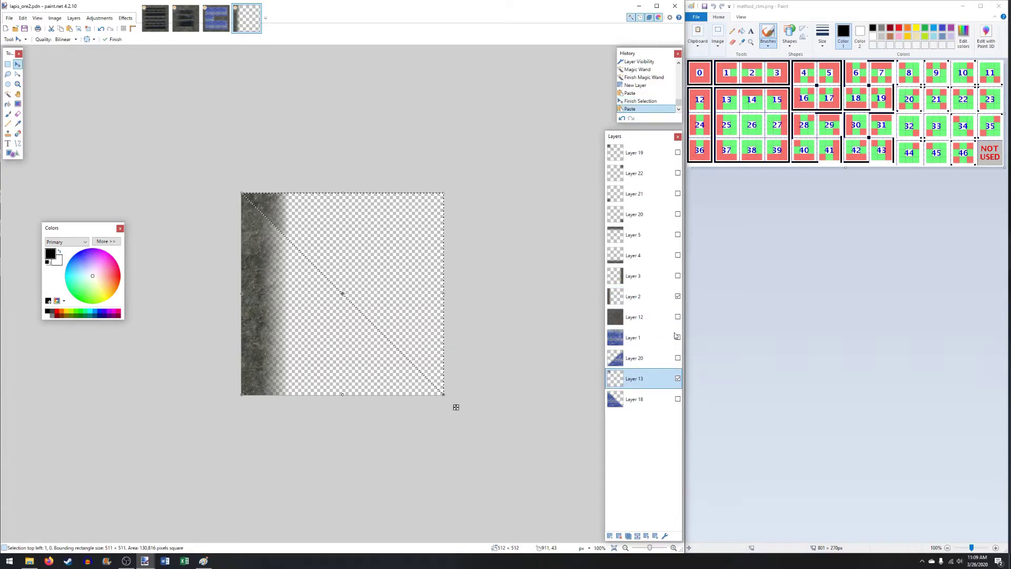
{"action": "left_click", "coordinate": [678, 296]}
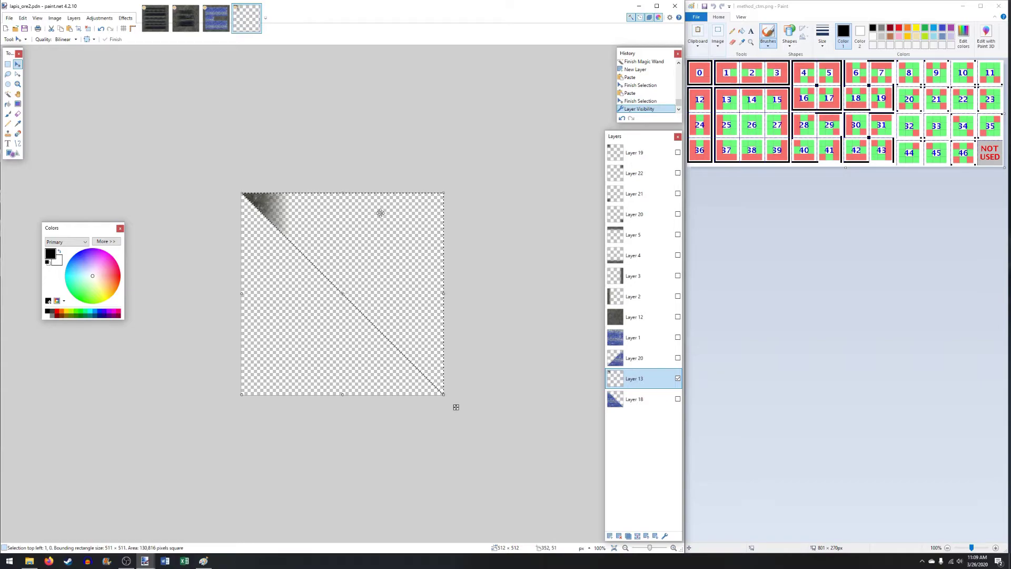
{"action": "key", "text": "ctrl+i"}
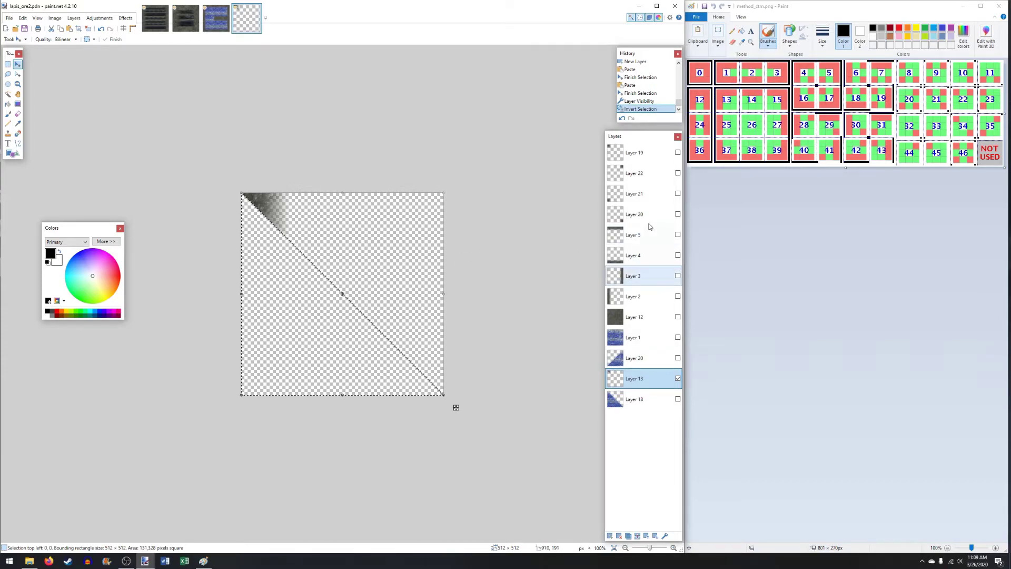
Paste the stone corner shading into Layer 13 and move it directly above the visible Layer 1.
{"action": "left_click", "coordinate": [678, 235]}
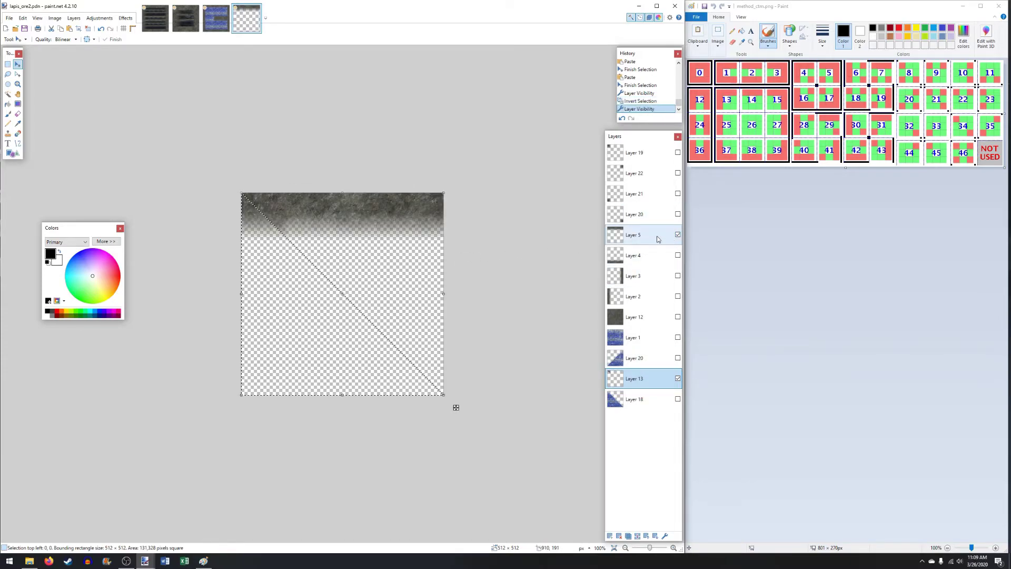
{"action": "left_click", "coordinate": [657, 240]}
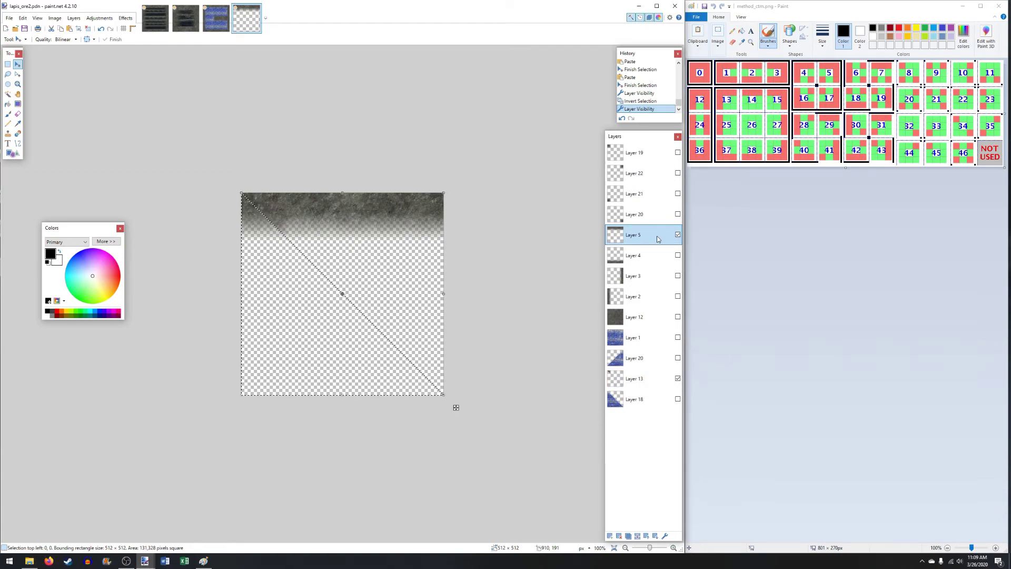
{"action": "left_click", "coordinate": [678, 235]}
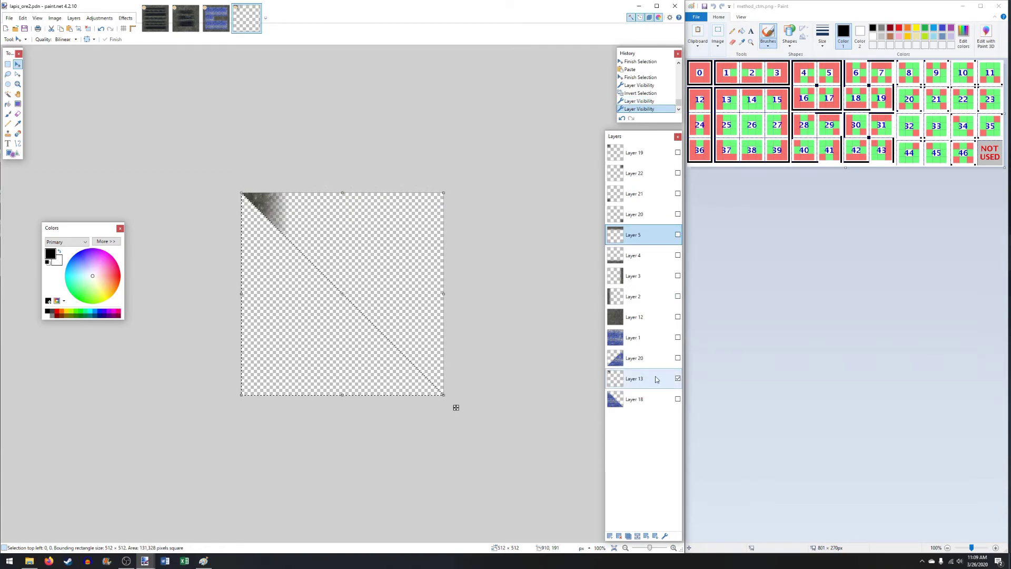
{"action": "left_click", "coordinate": [656, 379]}
{"action": "key", "text": "ctrl+v"}
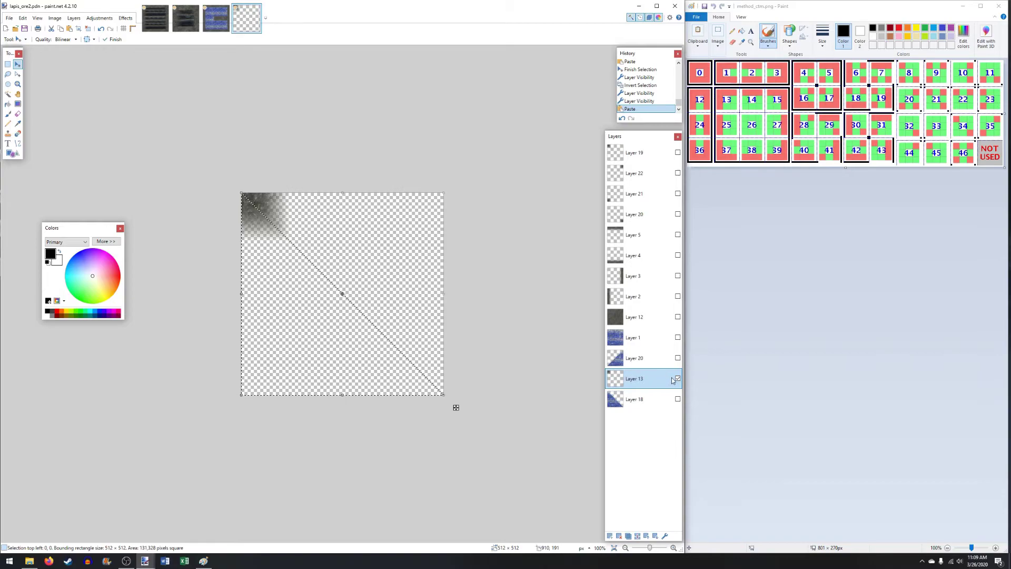
{"action": "key", "text": "ctrl+d"}
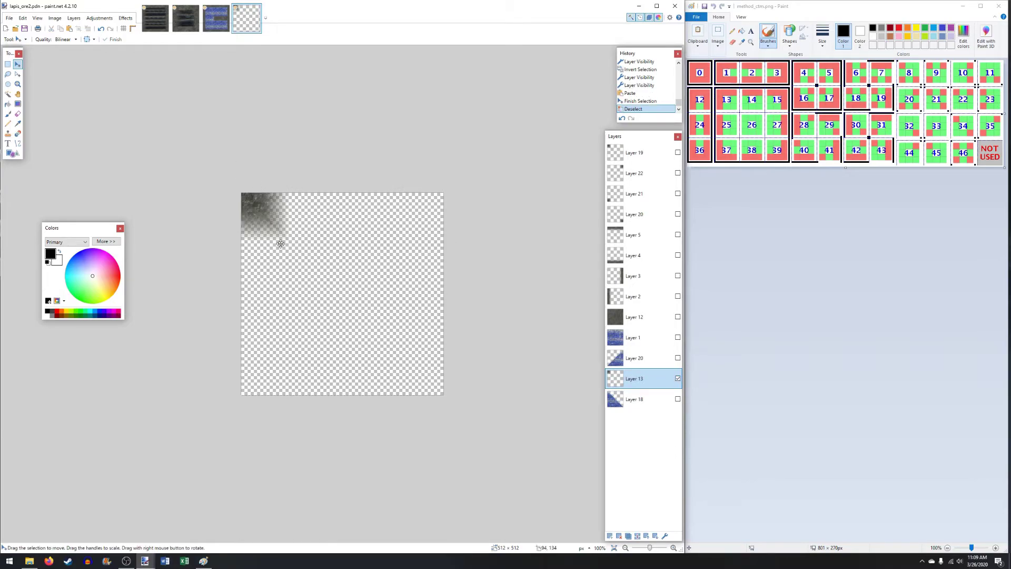
{"action": "left_click_drag", "start_coordinate": [650, 376], "coordinate": [653, 332]}
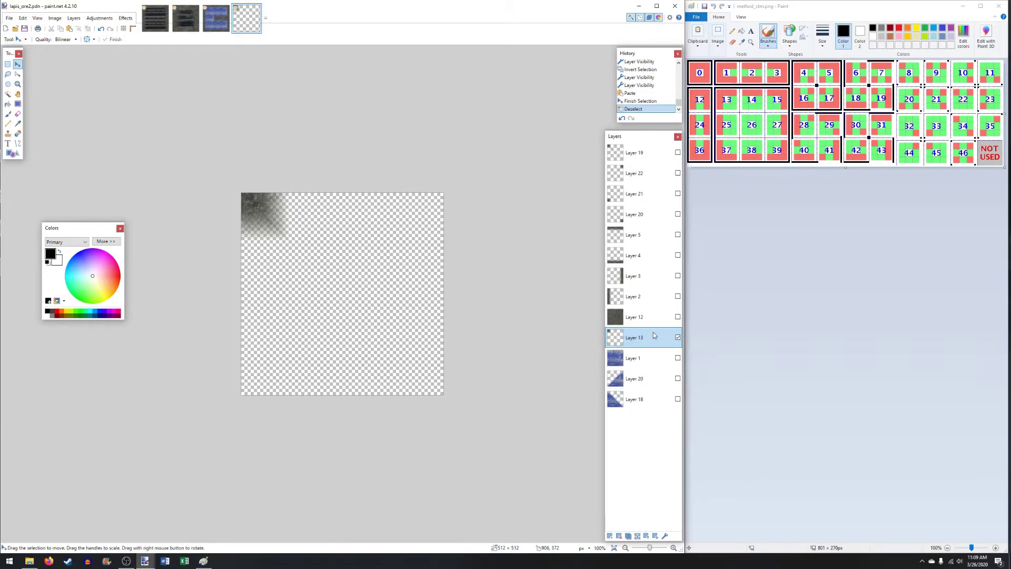
{"action": "left_click", "coordinate": [678, 358]}
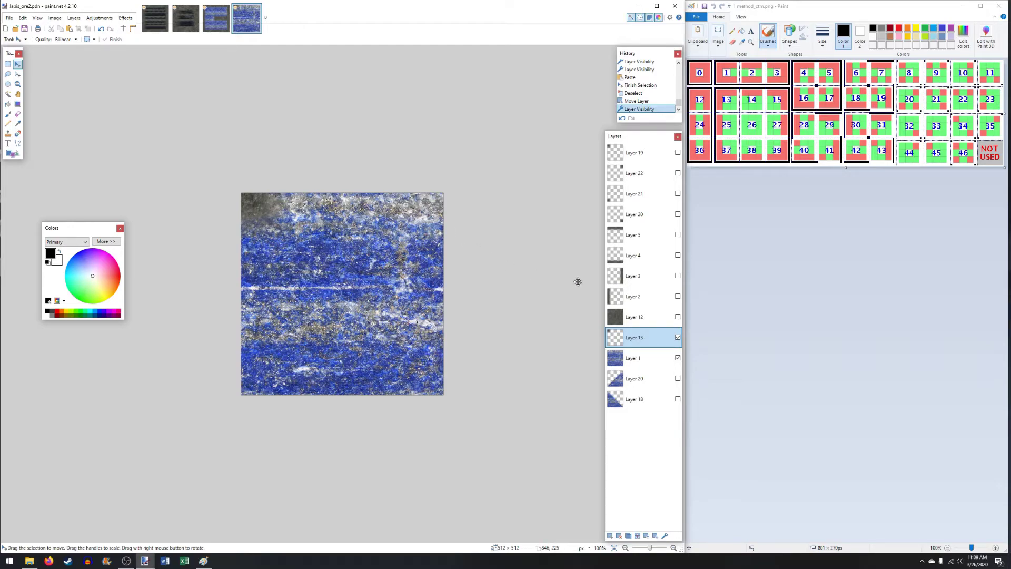
Show the right-edge and bottom stone strips and delete Layer 13.
{"action": "left_click", "coordinate": [678, 276]}
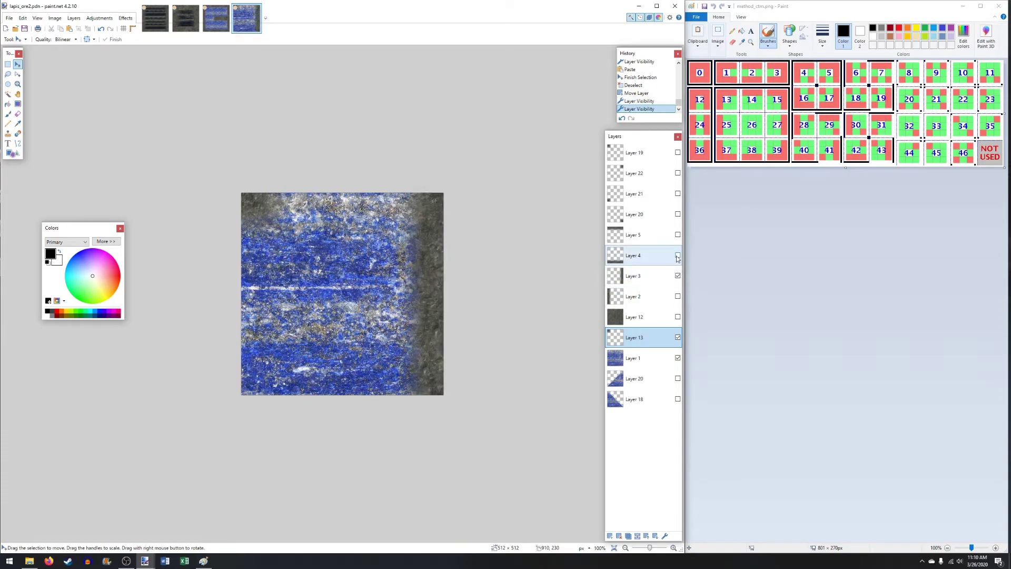
{"action": "left_click", "coordinate": [679, 256]}
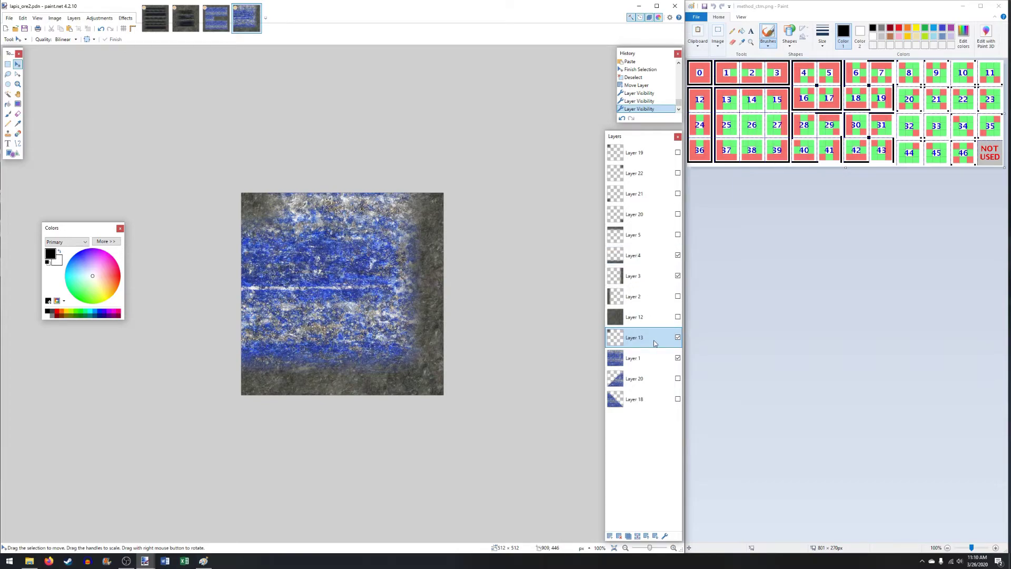
{"action": "left_click", "coordinate": [619, 536]}
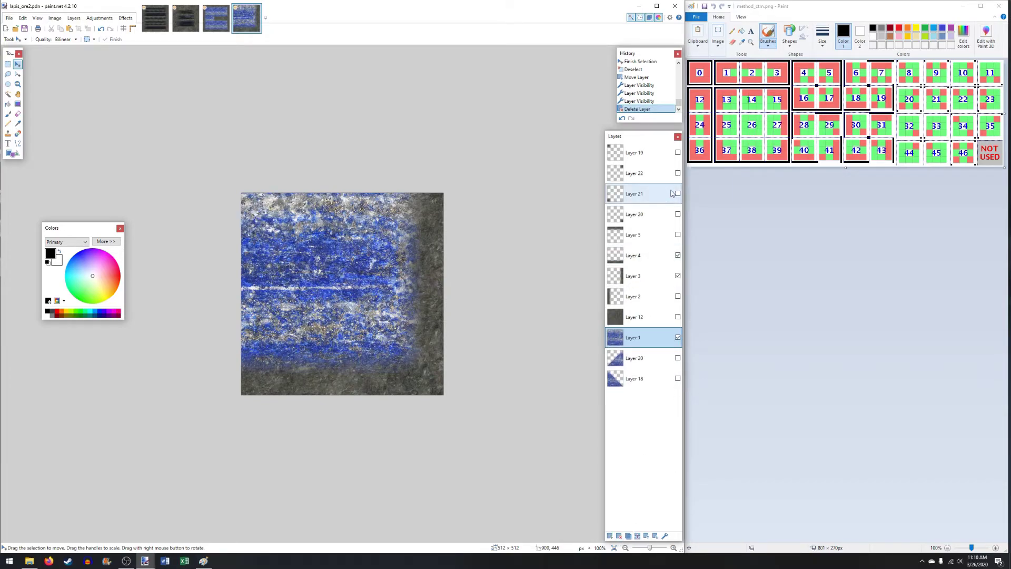
{"action": "left_click", "coordinate": [678, 154]}
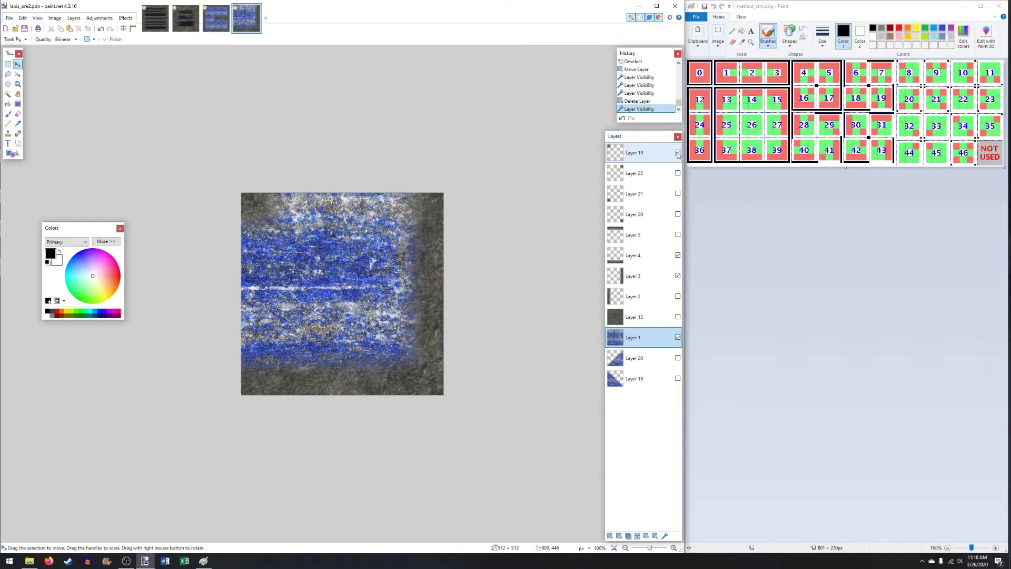
{"action": "left_click", "coordinate": [678, 153]}
Preview the top, right, bottom and left stone bands, leaving them all hidden.
{"action": "left_click", "coordinate": [678, 236]}
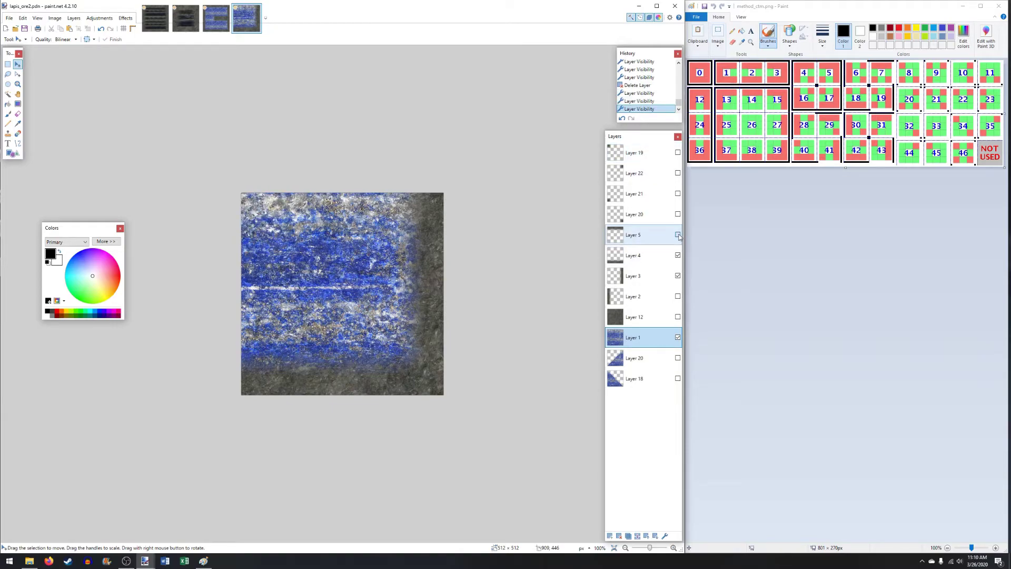
{"action": "left_click", "coordinate": [679, 235]}
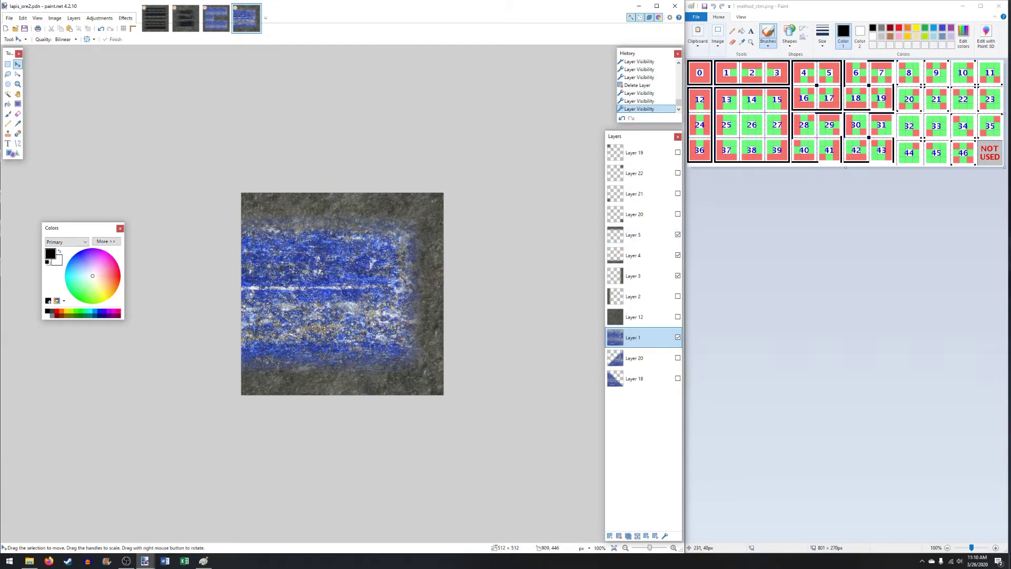
{"action": "left_click", "coordinate": [678, 276]}
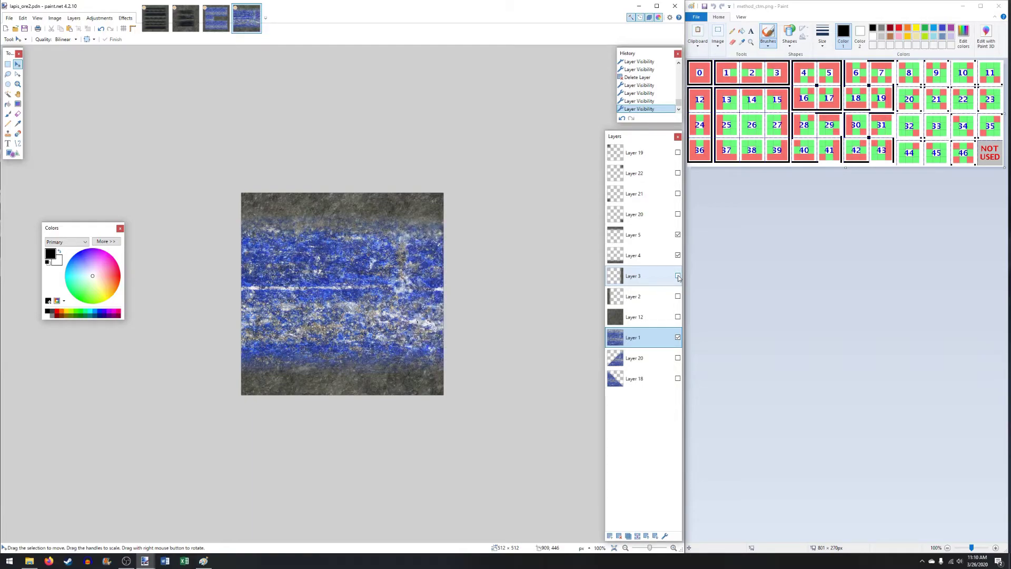
{"action": "left_click", "coordinate": [678, 275]}
{"action": "left_click", "coordinate": [677, 255]}
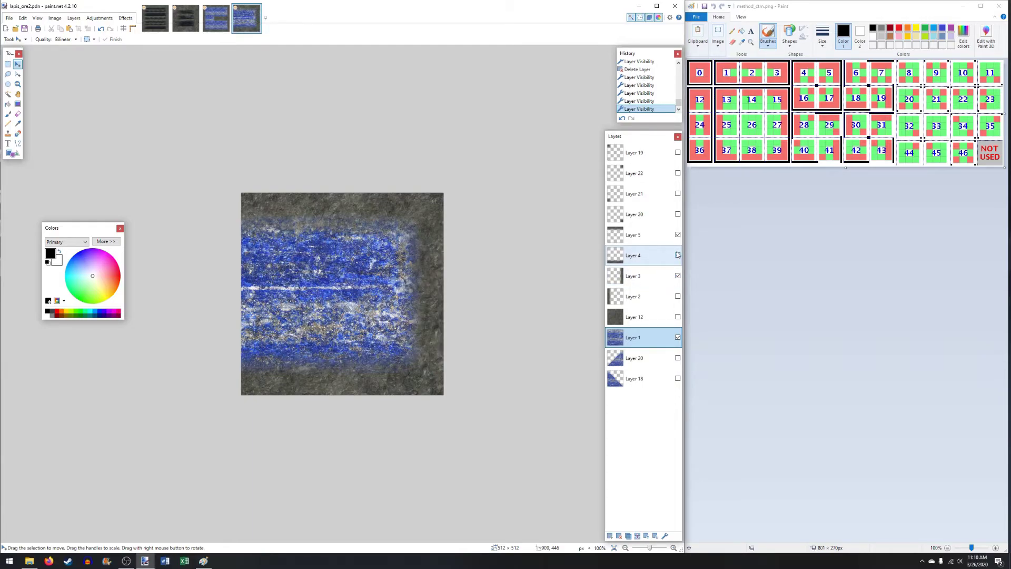
{"action": "left_click", "coordinate": [678, 275]}
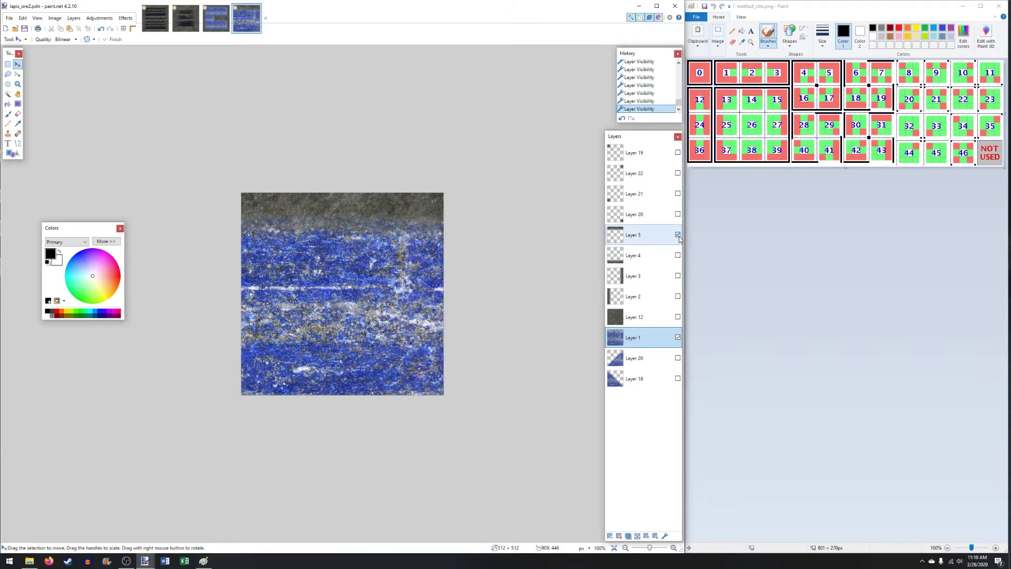
{"action": "left_click", "coordinate": [678, 234]}
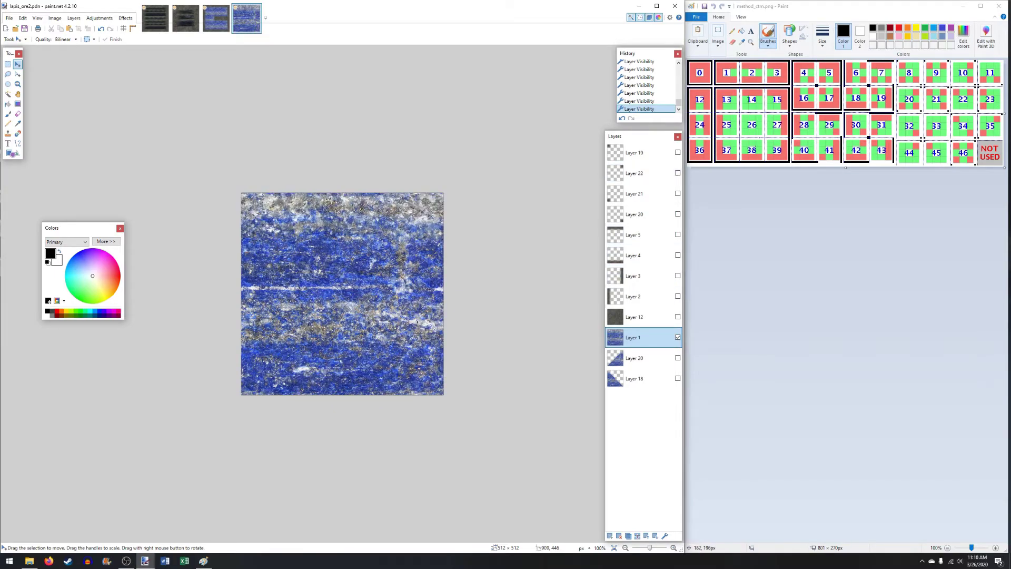
{"action": "left_click", "coordinate": [678, 296]}
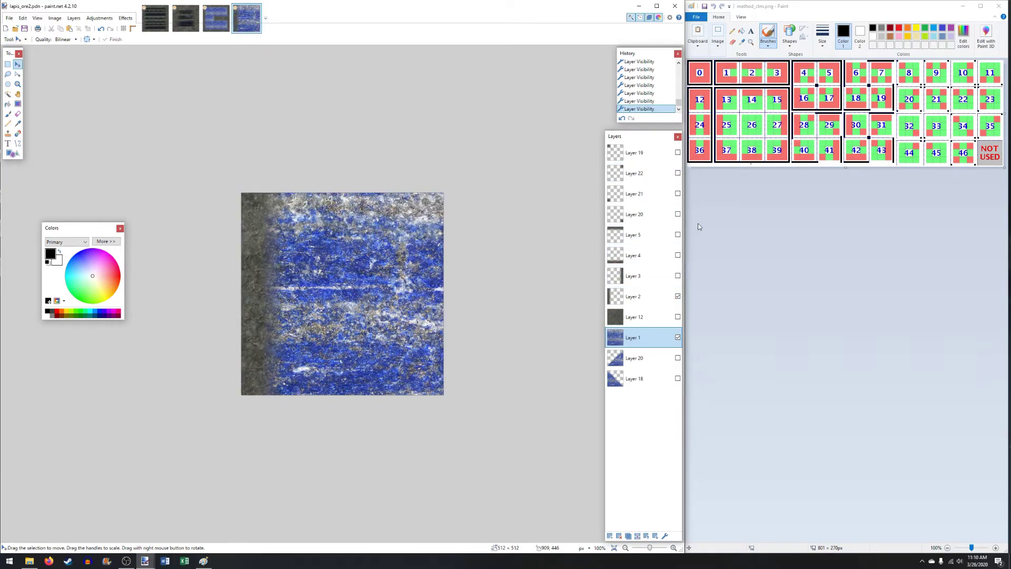
{"action": "left_click", "coordinate": [678, 296]}
Show Layers 19 and 22's top shading and Layer 4's bottom band, hiding corner Layers 20 and 21.
{"action": "left_click", "coordinate": [678, 152]}
{"action": "left_click", "coordinate": [677, 173]}
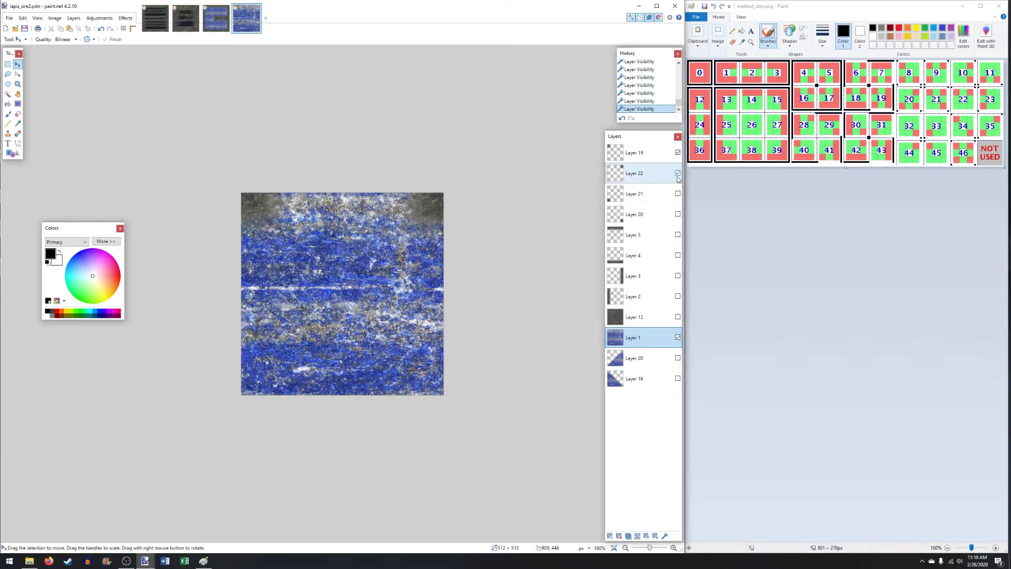
{"action": "left_click", "coordinate": [678, 194]}
{"action": "left_click", "coordinate": [678, 214]}
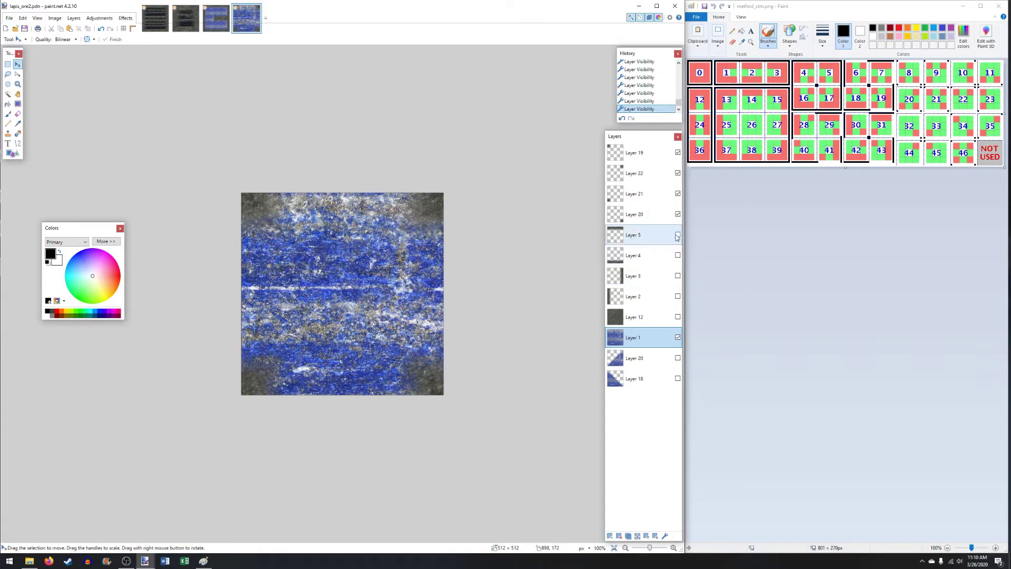
{"action": "left_click", "coordinate": [678, 255]}
{"action": "left_click", "coordinate": [678, 255]}
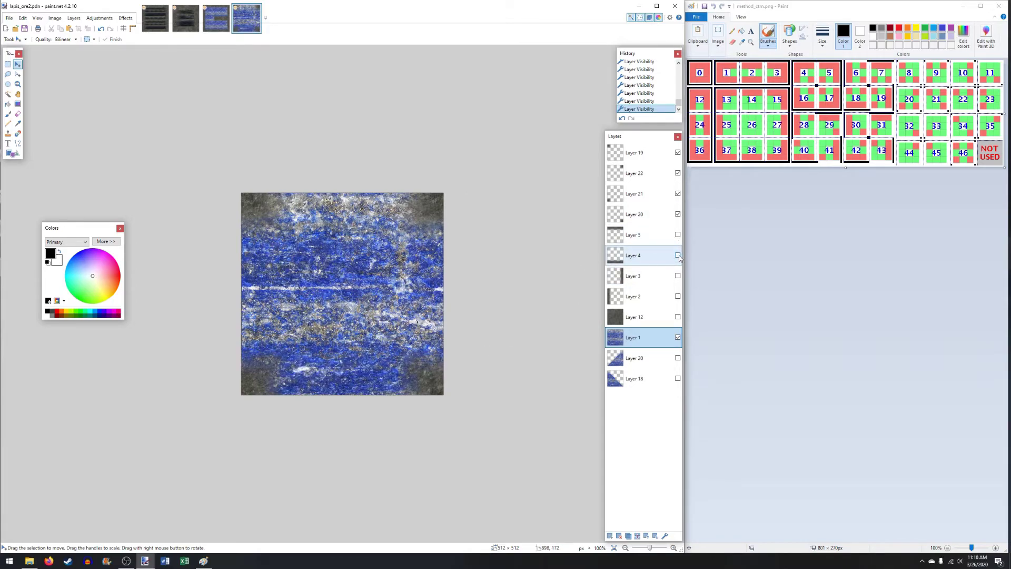
{"action": "left_click", "coordinate": [678, 256]}
{"action": "left_click", "coordinate": [678, 256]}
{"action": "left_click", "coordinate": [678, 255]}
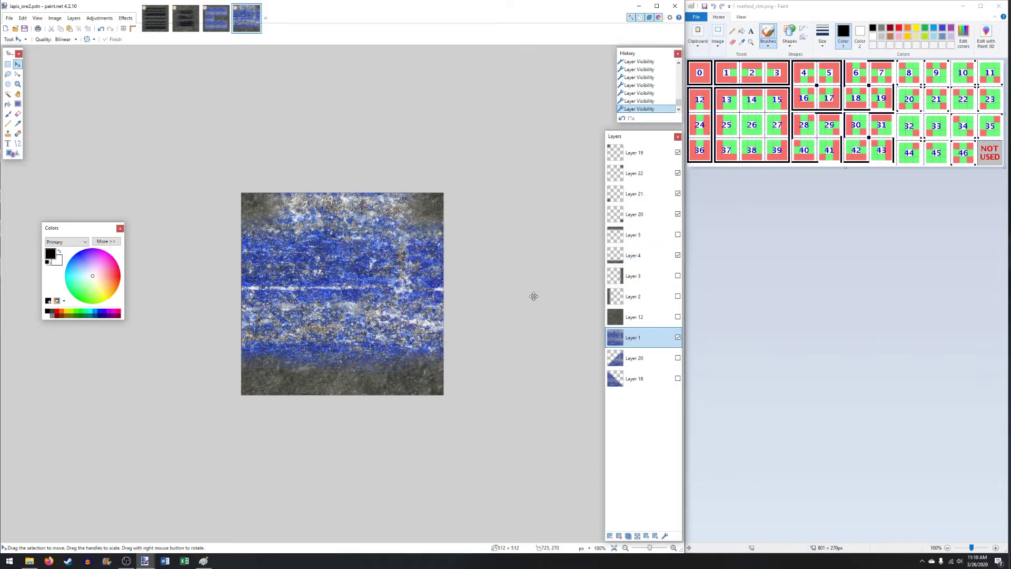
{"action": "left_click", "coordinate": [678, 255]}
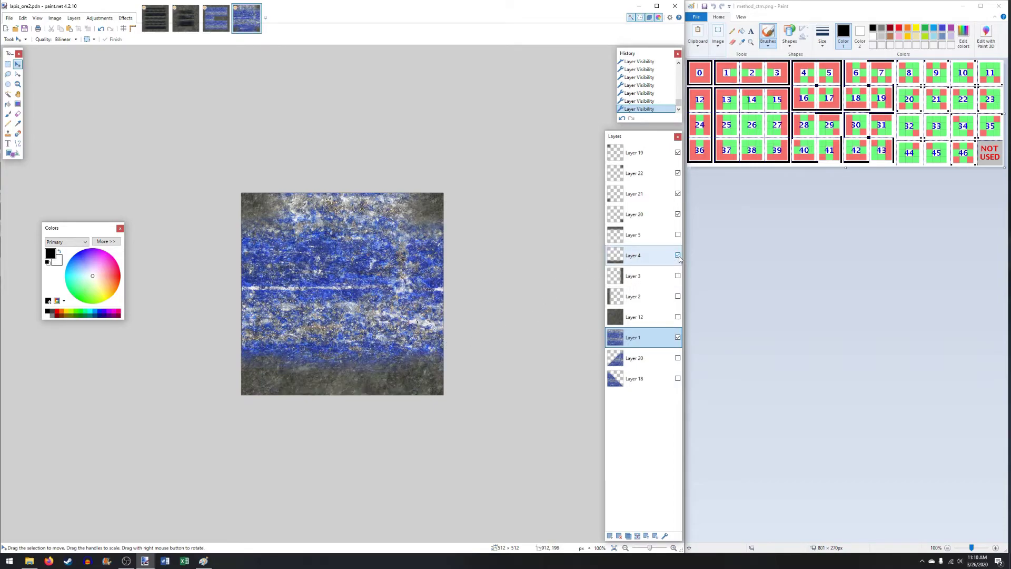
{"action": "left_click", "coordinate": [679, 256]}
{"action": "left_click", "coordinate": [679, 256]}
{"action": "left_click", "coordinate": [679, 214]}
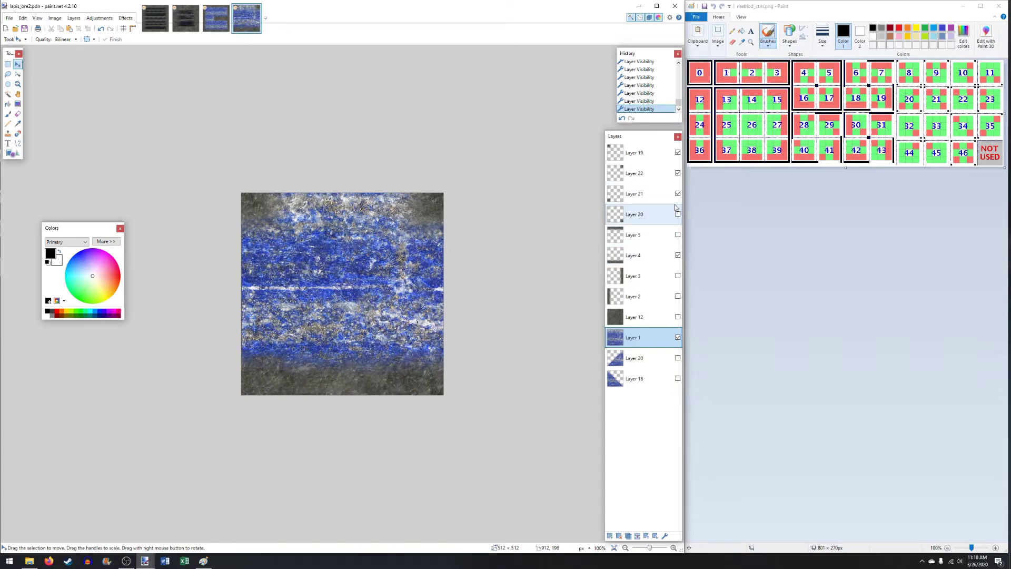
{"action": "left_click", "coordinate": [678, 194]}
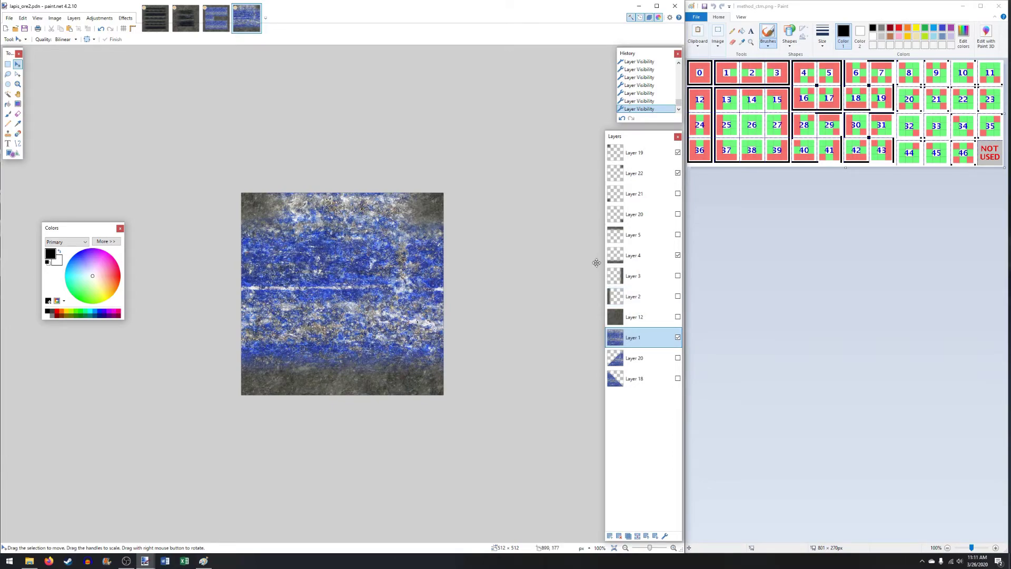
In Save As, name the lapis image 18 and choose the PNG format.
{"action": "left_click", "coordinate": [9, 18]}
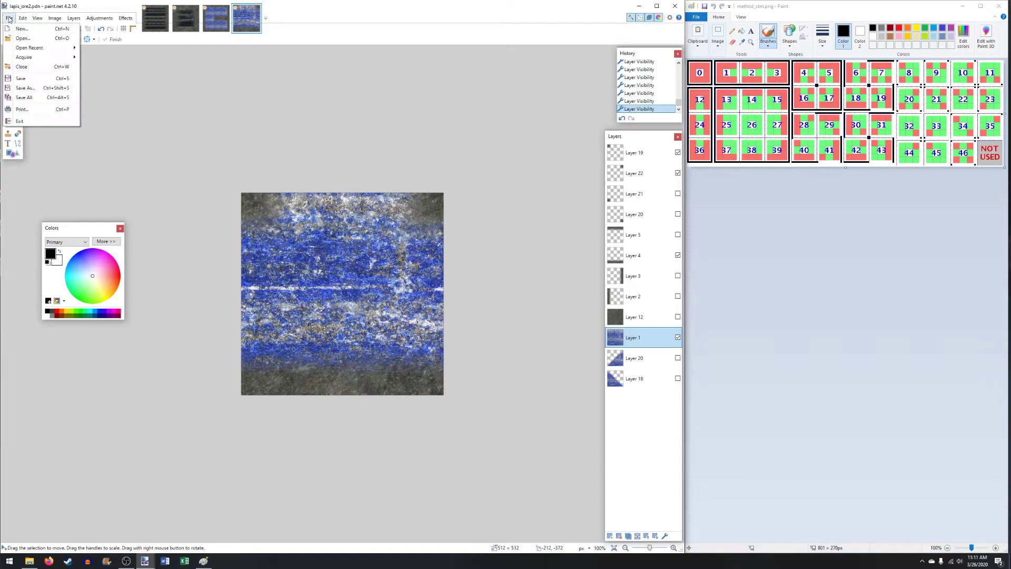
{"action": "left_click", "coordinate": [27, 86]}
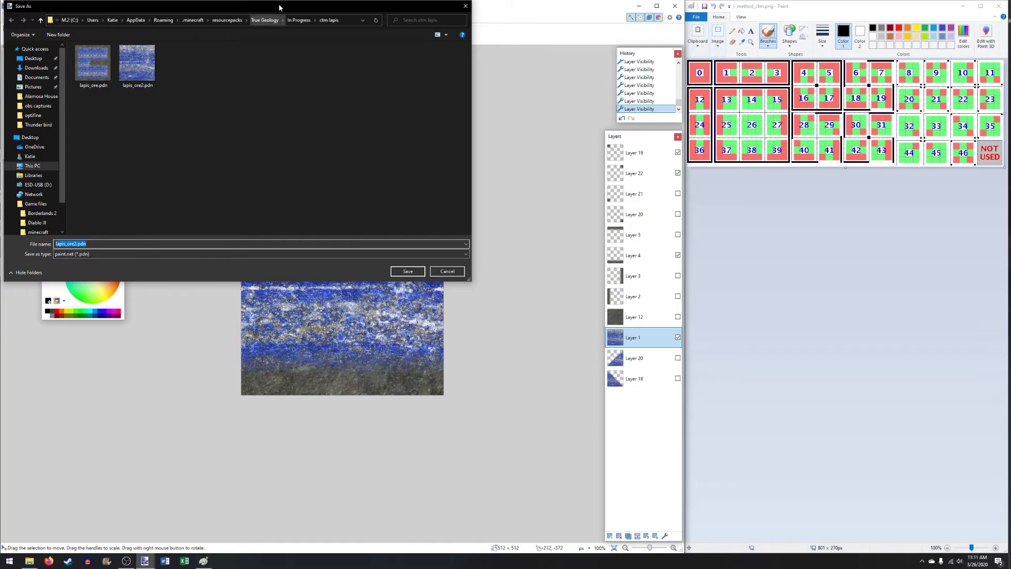
{"action": "mouse_move", "coordinate": [279, 6]}
{"action": "left_mouse_down"}
{"action": "mouse_move", "coordinate": [225, 377]}
{"action": "mouse_move", "coordinate": [309, 132]}
{"action": "mouse_move", "coordinate": [302, 121]}
{"action": "left_mouse_up"}
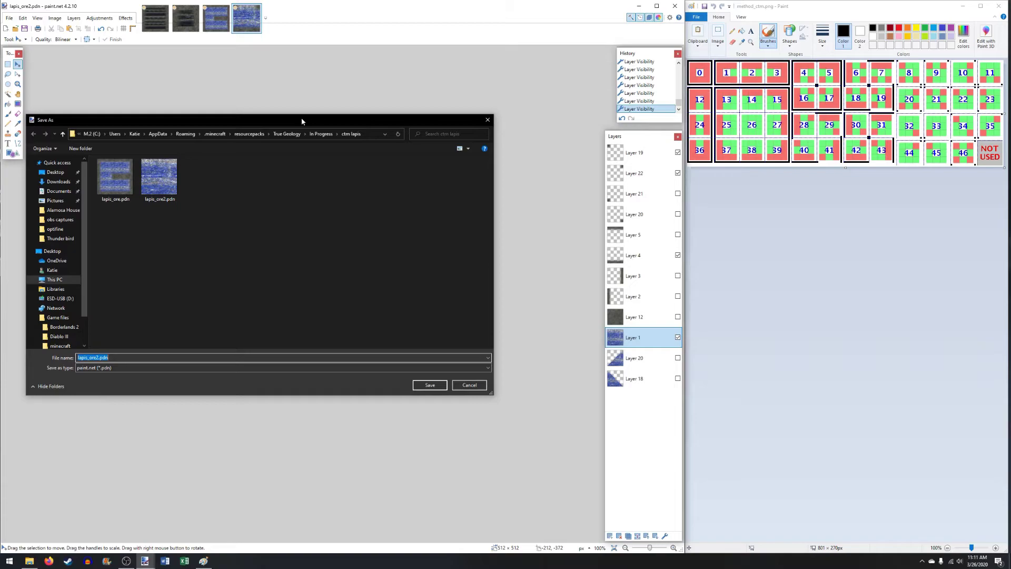
{"action": "type", "text": "18"}
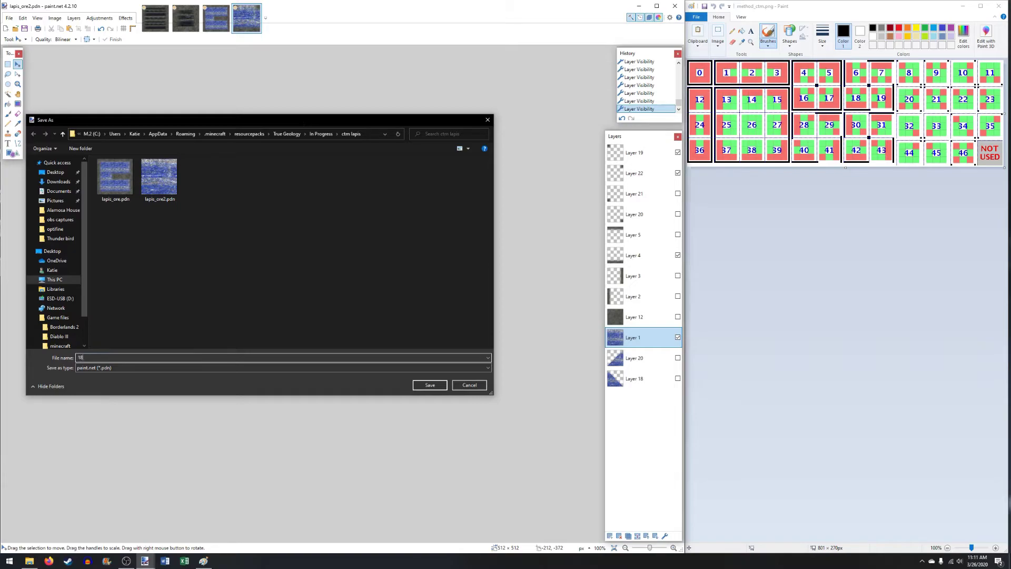
{"action": "left_click", "coordinate": [115, 369]}
{"action": "left_click", "coordinate": [115, 377]}
{"action": "left_click", "coordinate": [107, 367]}
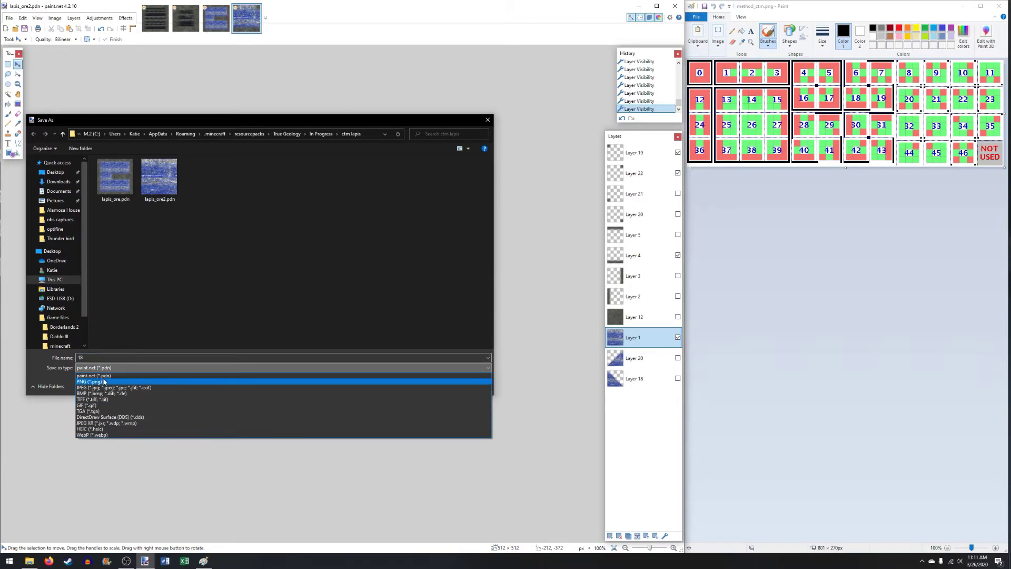
{"action": "left_click", "coordinate": [104, 380]}
Save 18.png, flattening when prompted, then undo the flatten to restore the layers.
{"action": "left_click", "coordinate": [426, 390]}
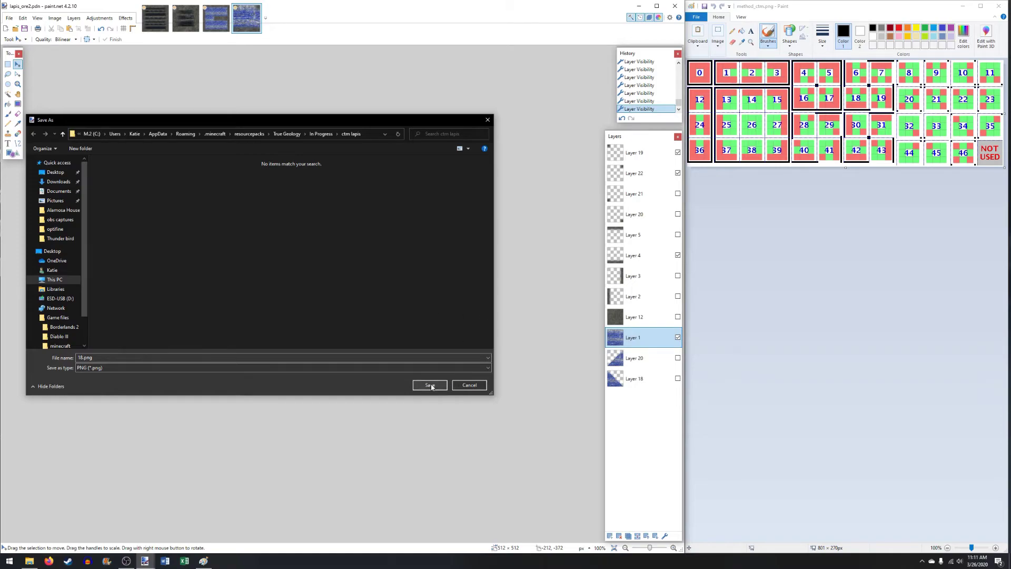
{"action": "left_click", "coordinate": [557, 350]}
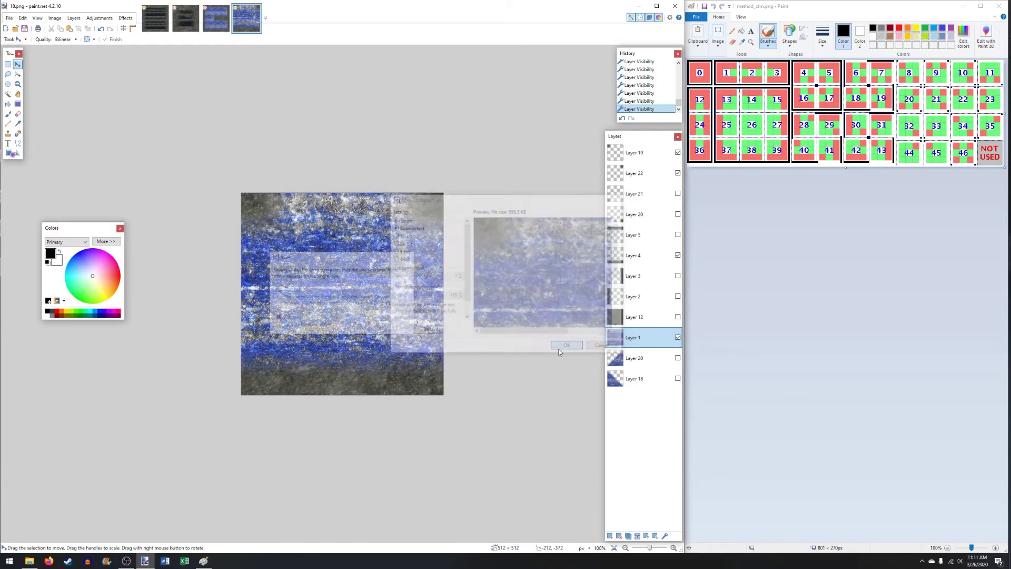
{"action": "left_click", "coordinate": [327, 295]}
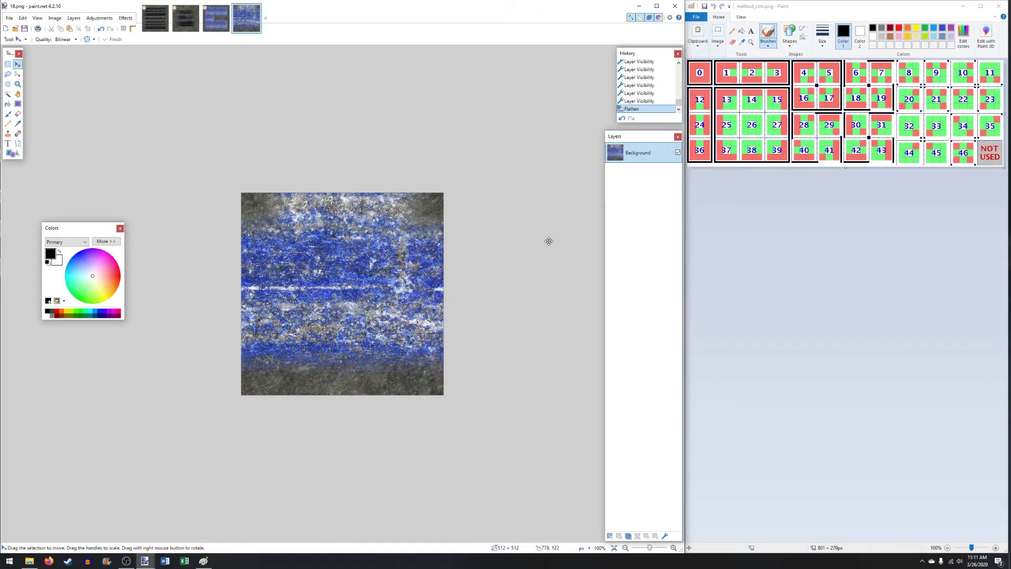
{"action": "key", "text": "ctrl+z"}
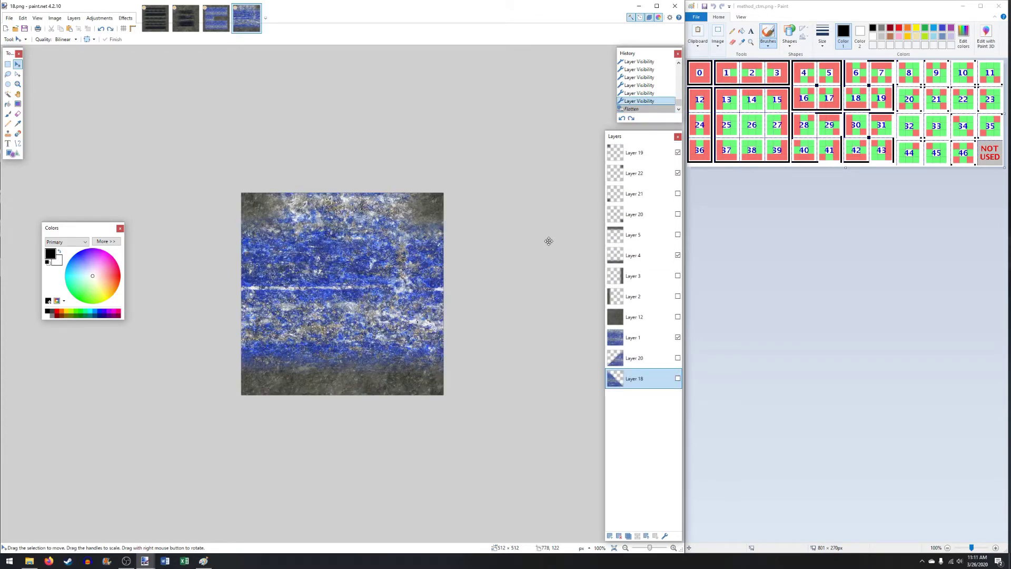
Open the folder containing the saved 18.png in File Explorer.
{"action": "key", "text": "alt+Tab"}
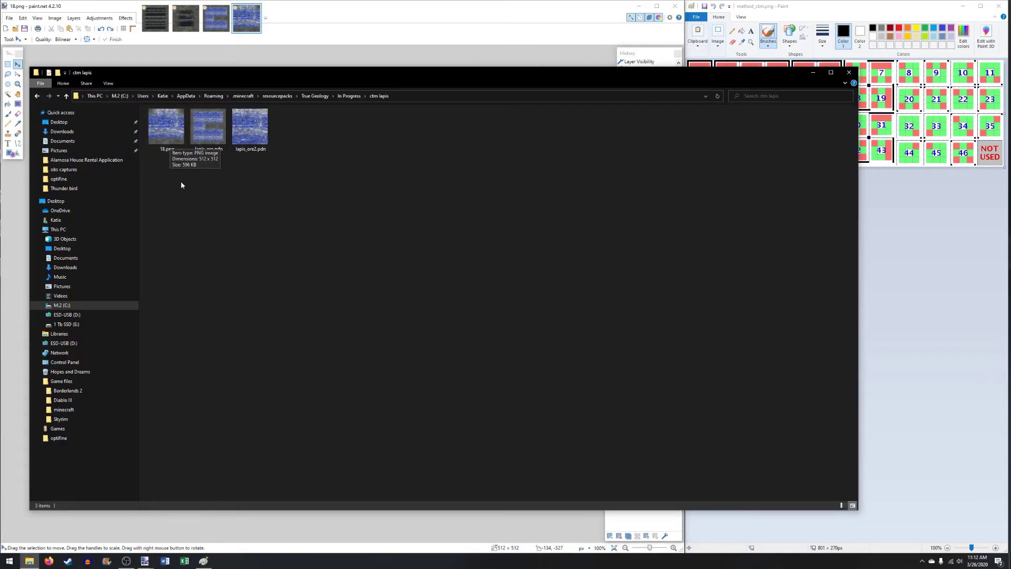
{"action": "left_click", "coordinate": [165, 129]}
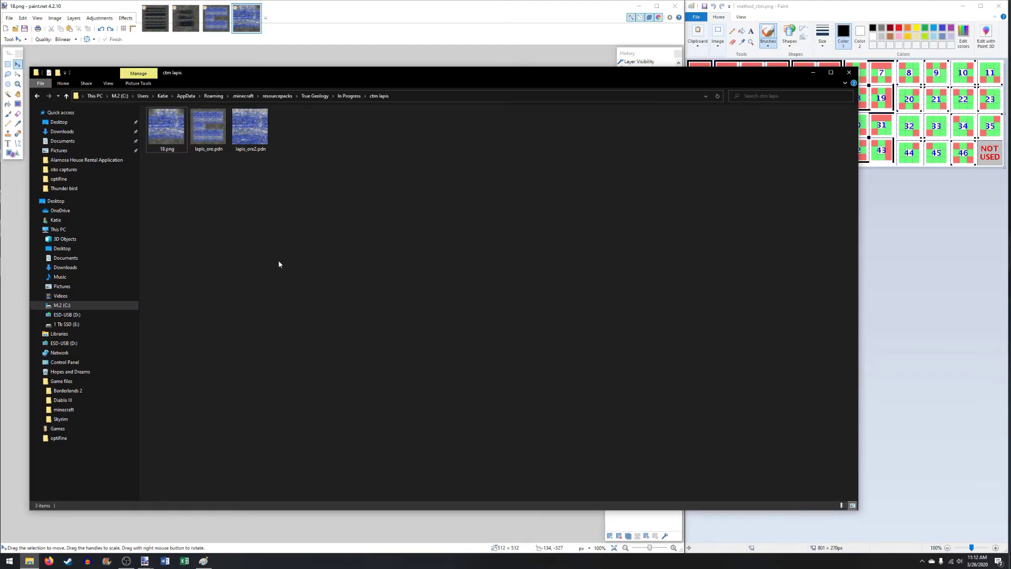
{"action": "key", "text": "alt+F4"}
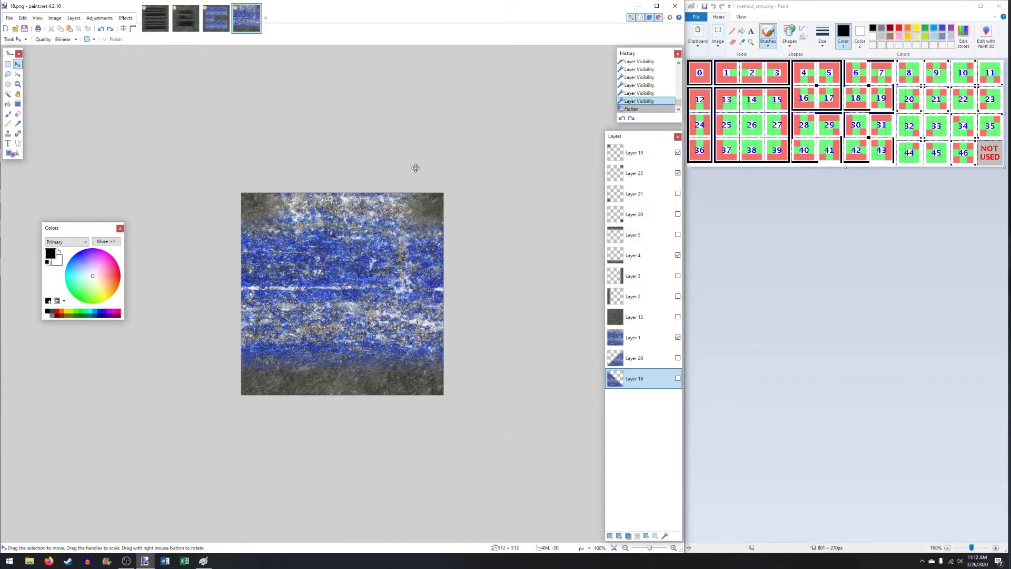
{"action": "left_click", "coordinate": [29, 562]}
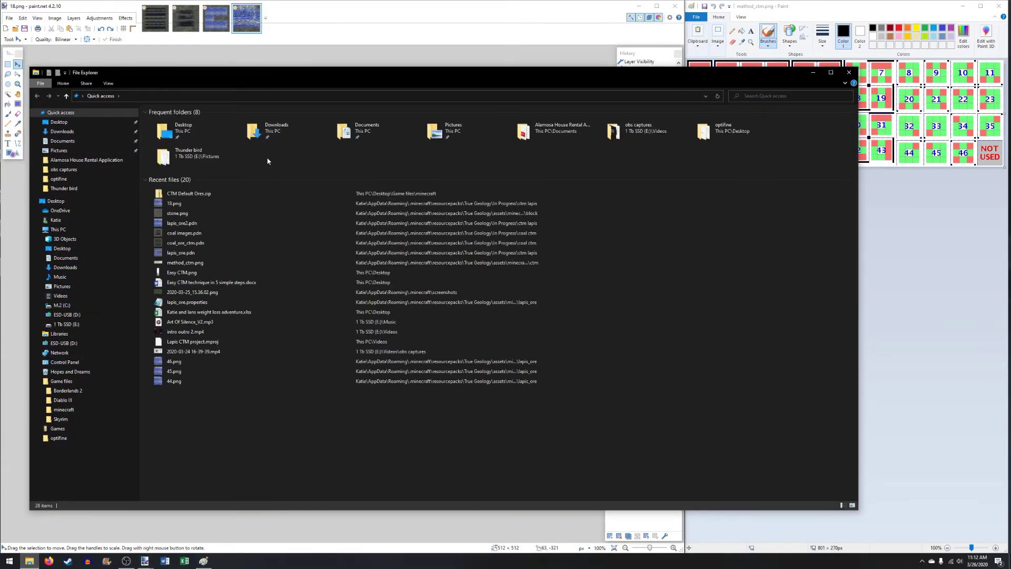
{"action": "right_click", "coordinate": [189, 203]}
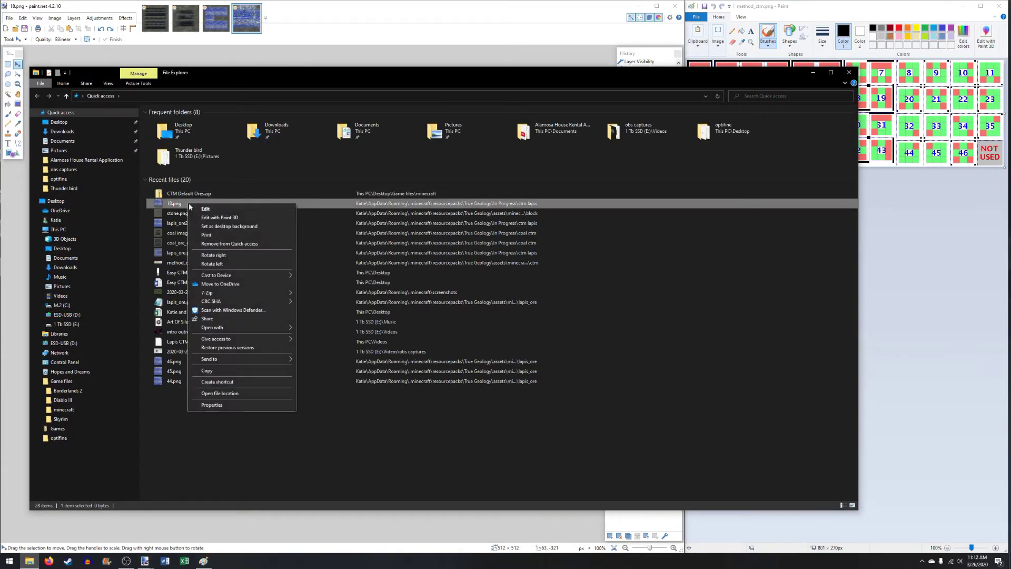
{"action": "left_click", "coordinate": [233, 393]}
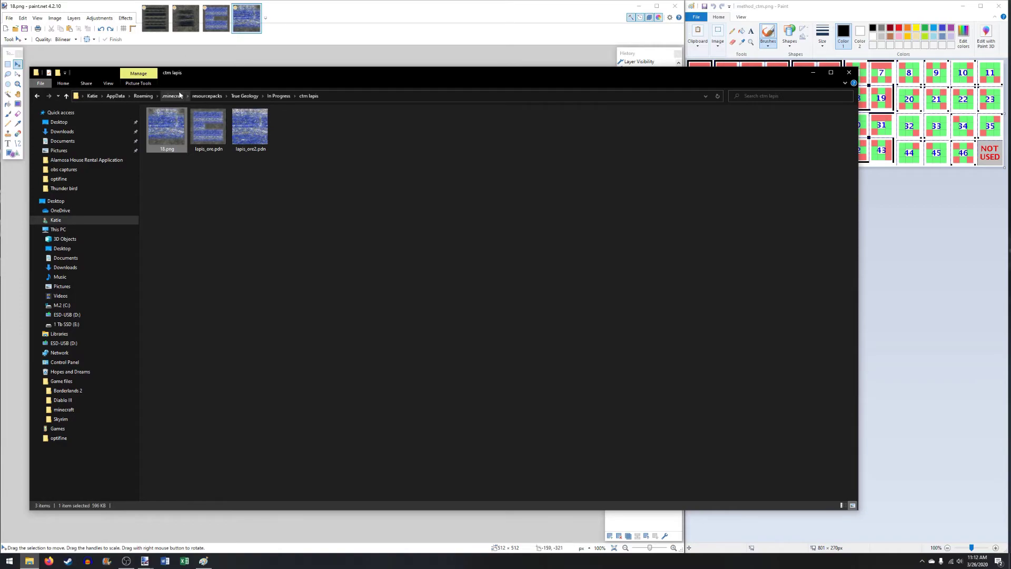
Navigate from AppData through Roaming, .minecraft, resourcepacks and True Geology to optifine/ctm/lapis_ore.
{"action": "left_click", "coordinate": [114, 96]}
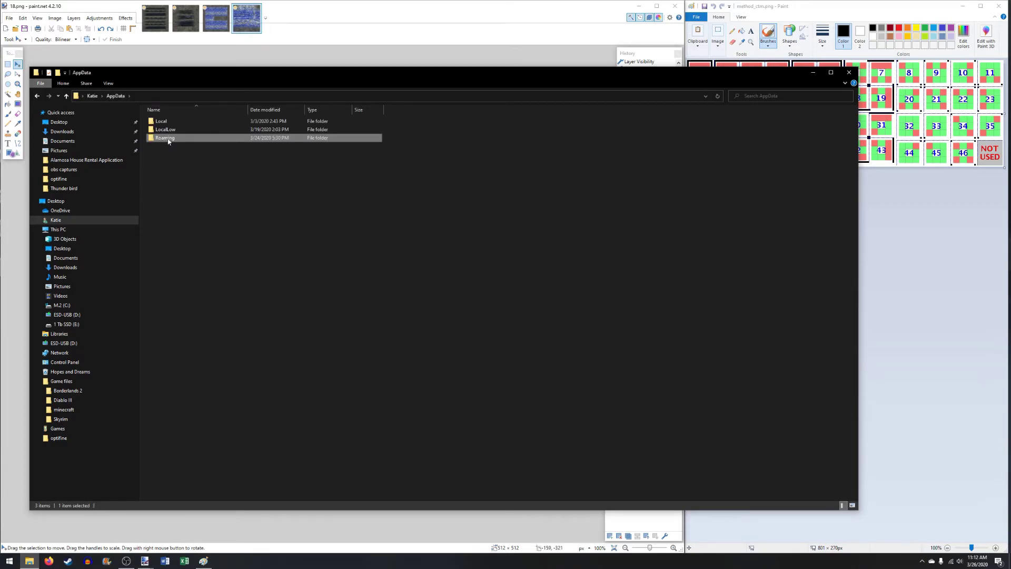
{"action": "double_click", "coordinate": [168, 139]}
{"action": "double_click", "coordinate": [168, 121]}
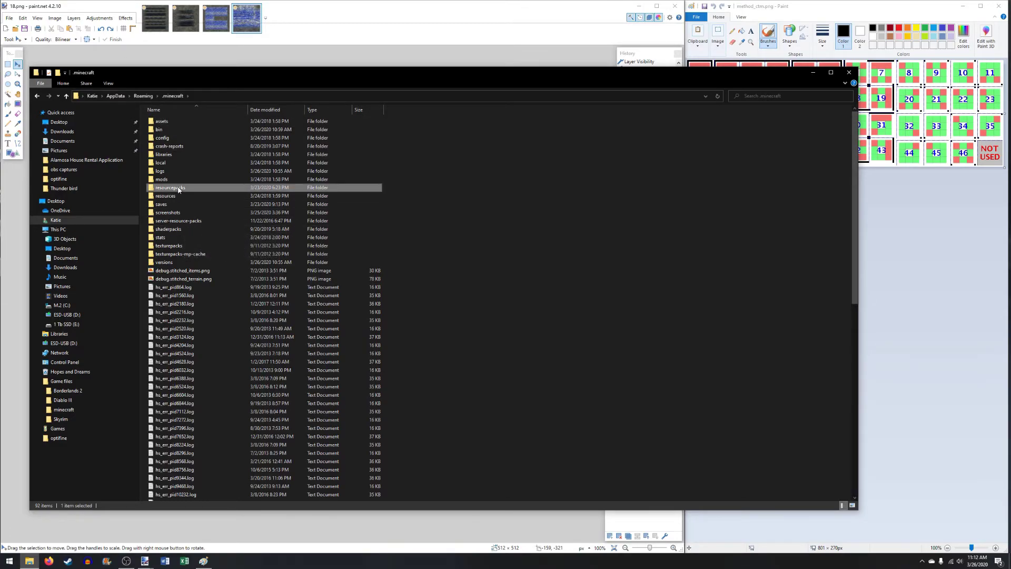
{"action": "double_click", "coordinate": [170, 187]}
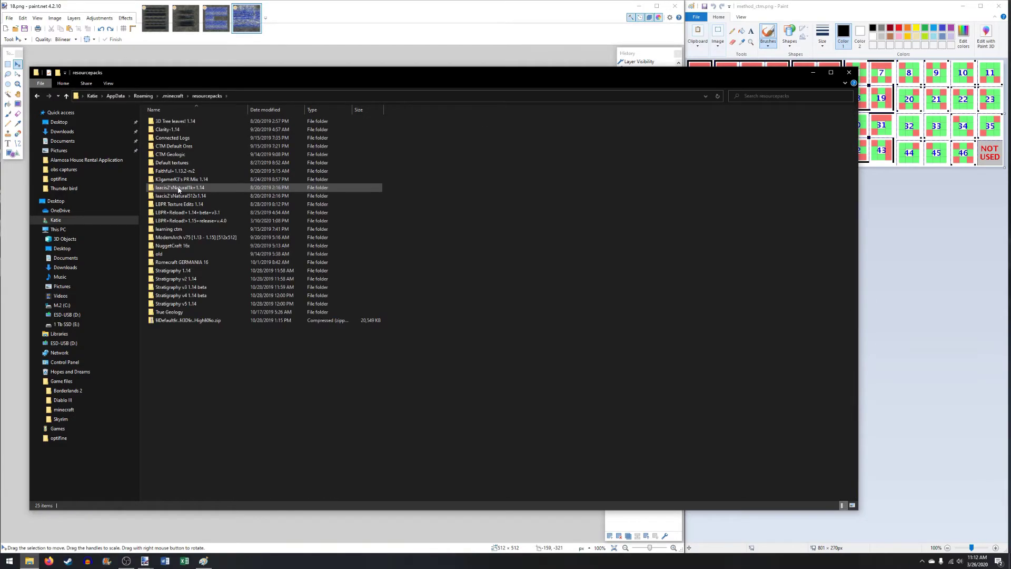
{"action": "double_click", "coordinate": [170, 312]}
{"action": "double_click", "coordinate": [189, 122]}
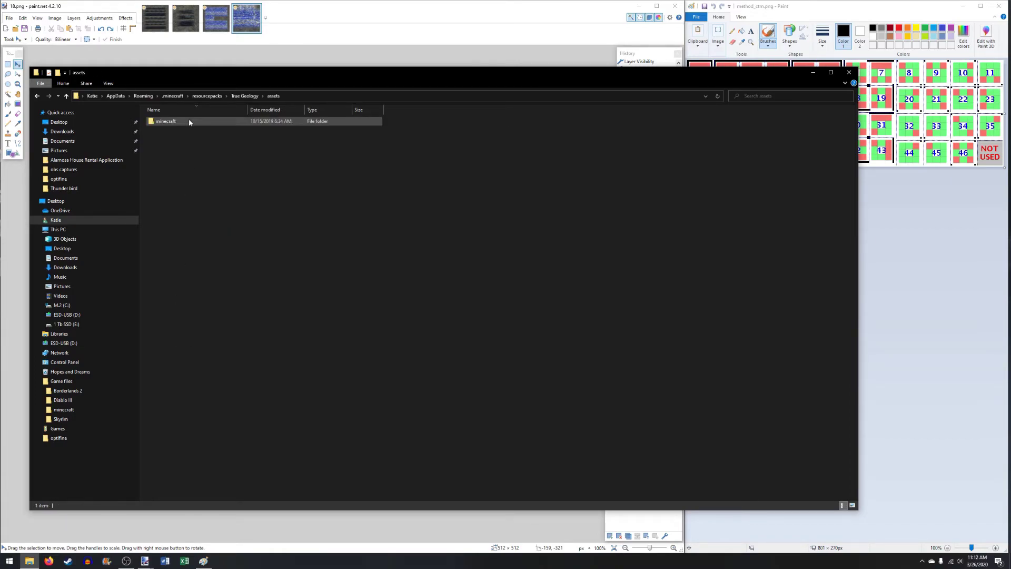
{"action": "double_click", "coordinate": [189, 122]}
{"action": "double_click", "coordinate": [185, 139]}
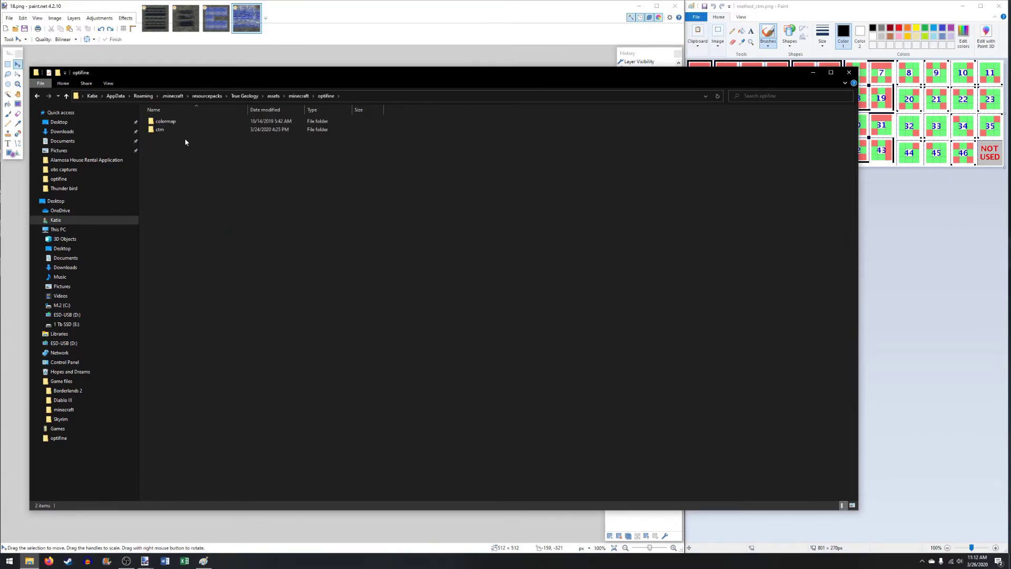
{"action": "double_click", "coordinate": [178, 133]}
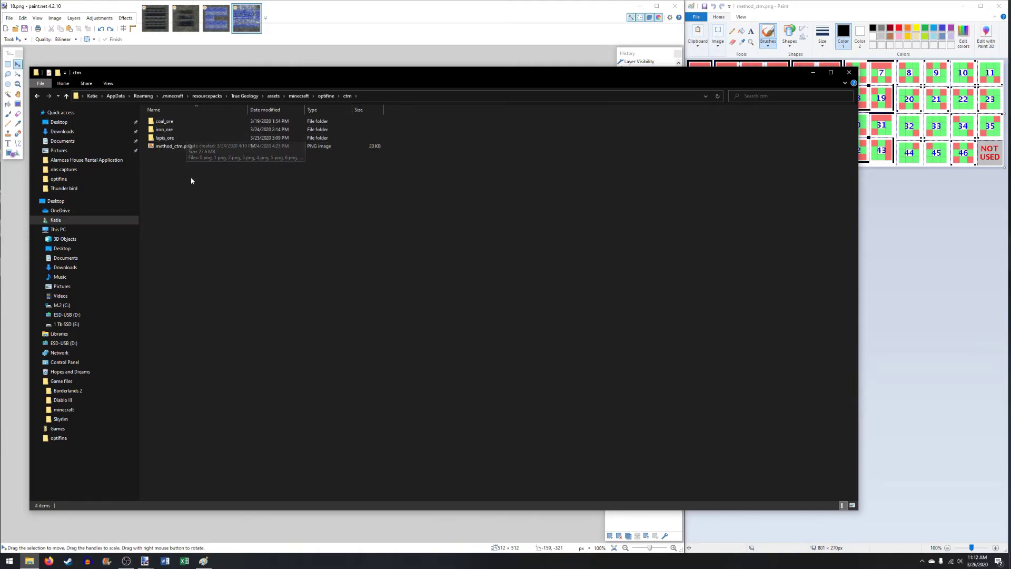
{"action": "double_click", "coordinate": [185, 140]}
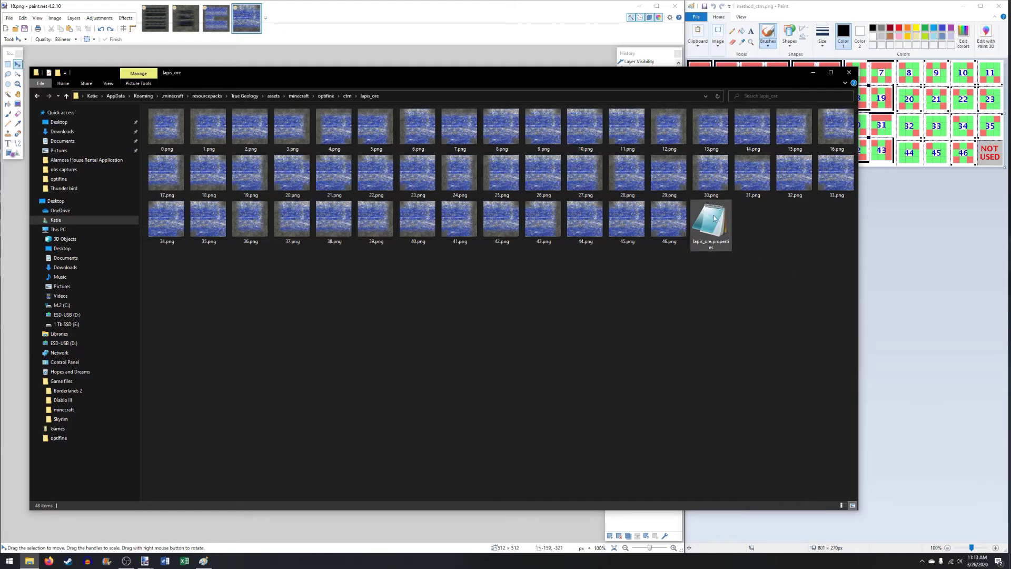
Create a new text document in lapis_ore, then close and delete it.
{"action": "right_click", "coordinate": [750, 265]}
{"action": "mouse_move", "coordinate": [770, 364]}
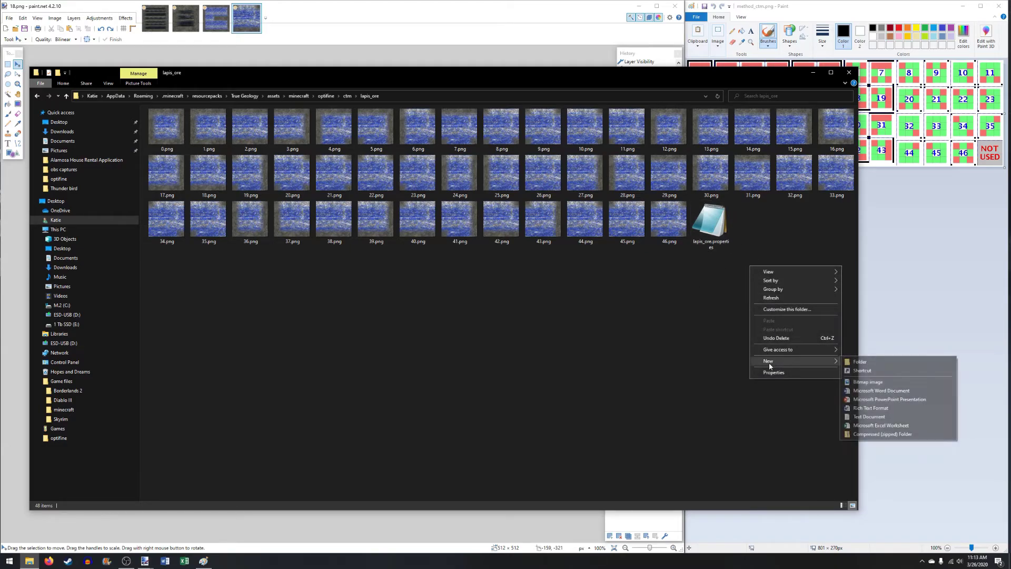
{"action": "left_click", "coordinate": [861, 419]}
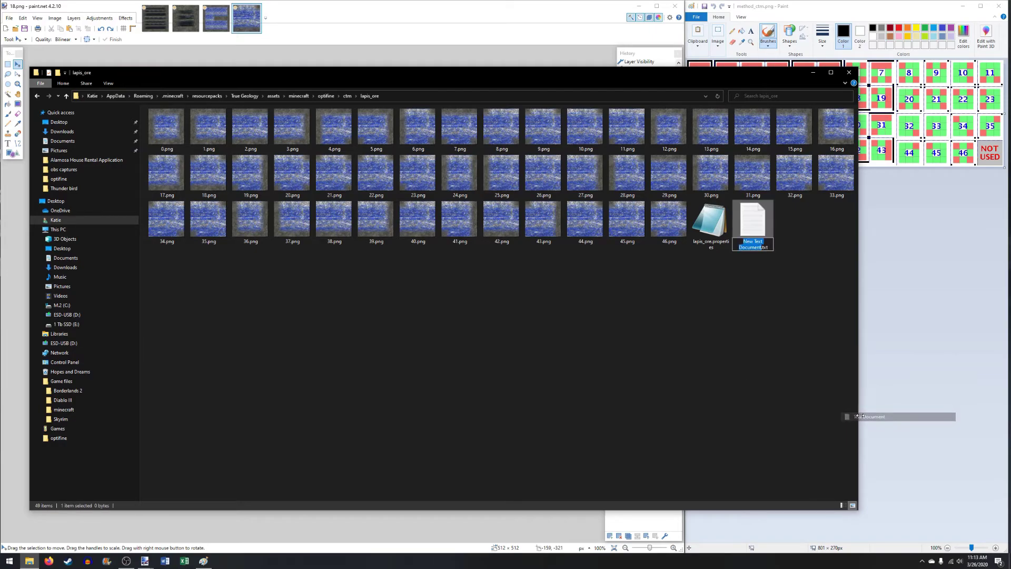
{"action": "key", "text": "Return"}
{"action": "key", "text": "Return"}
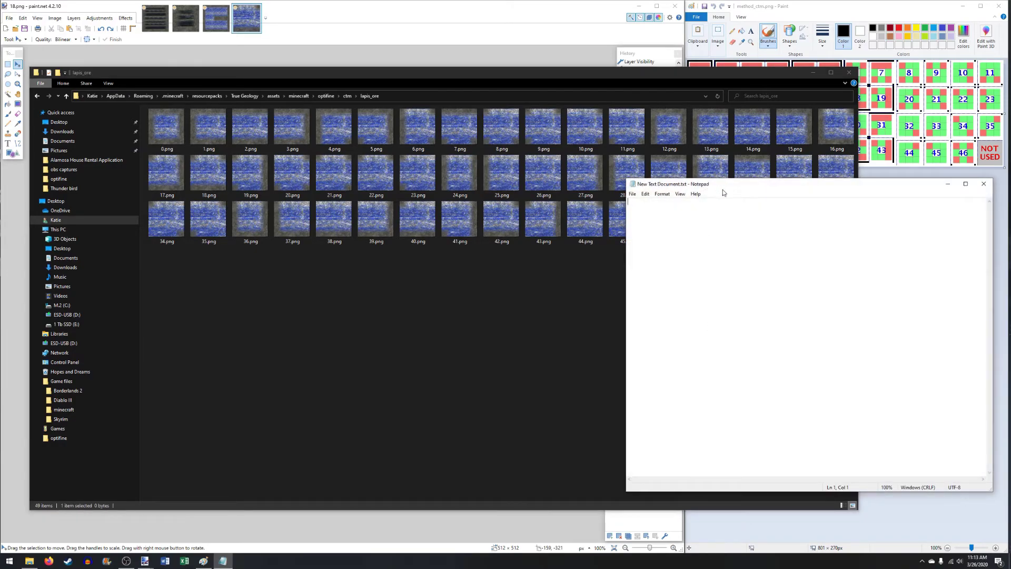
{"action": "left_click_drag", "start_coordinate": [725, 190], "coordinate": [721, 280]}
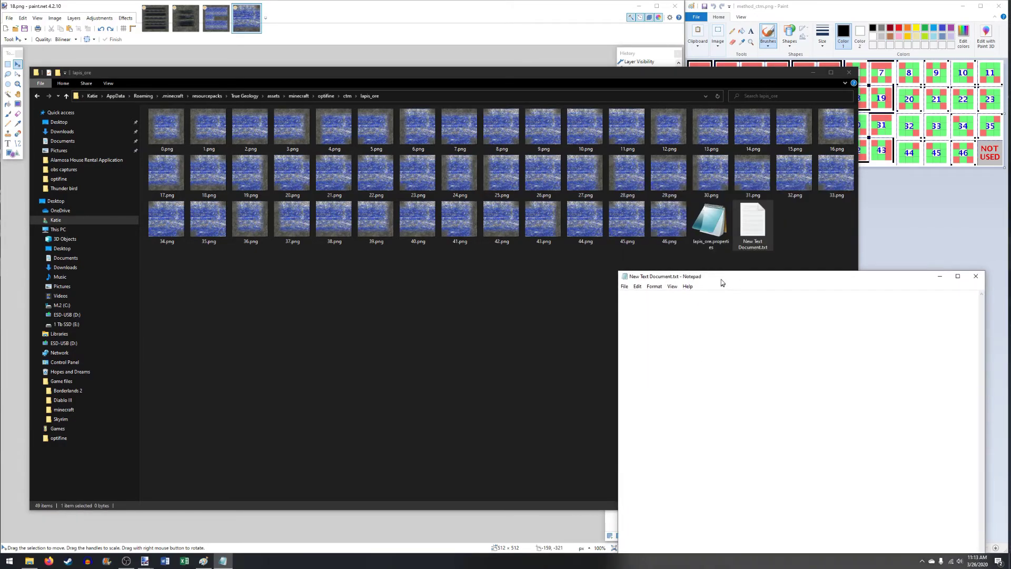
{"action": "left_click", "coordinate": [975, 272]}
{"action": "right_click", "coordinate": [760, 234]}
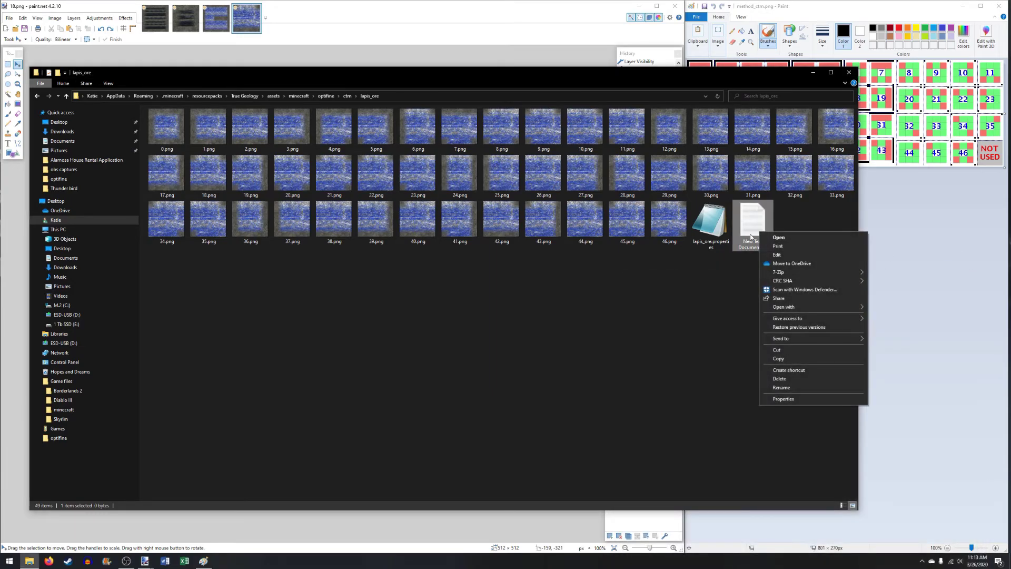
{"action": "left_click", "coordinate": [751, 237]}
{"action": "key", "text": "Delete"}
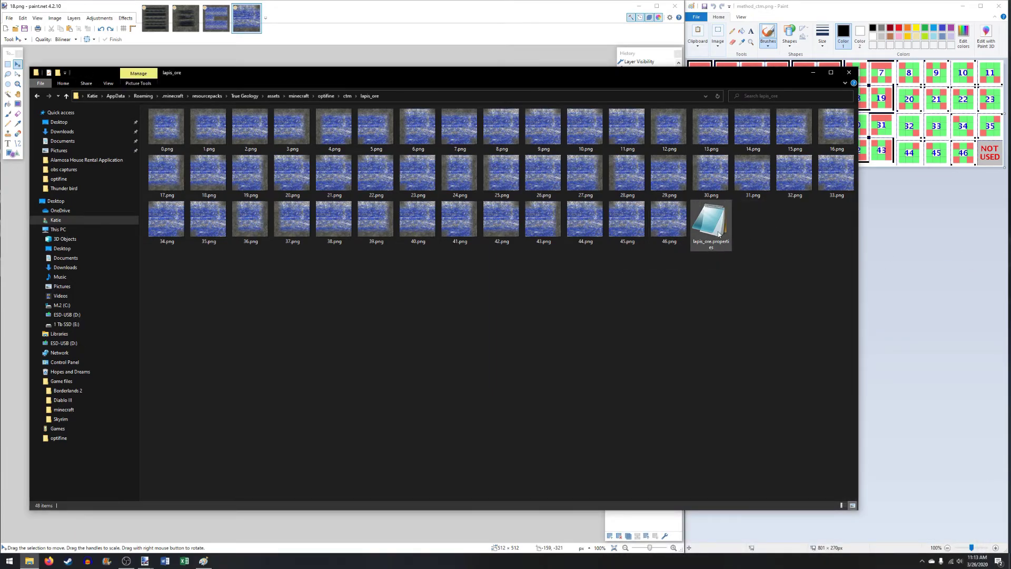
Open lapis_ore.properties and change the tiles line to tiles=0-46.
{"action": "double_click", "coordinate": [711, 221]}
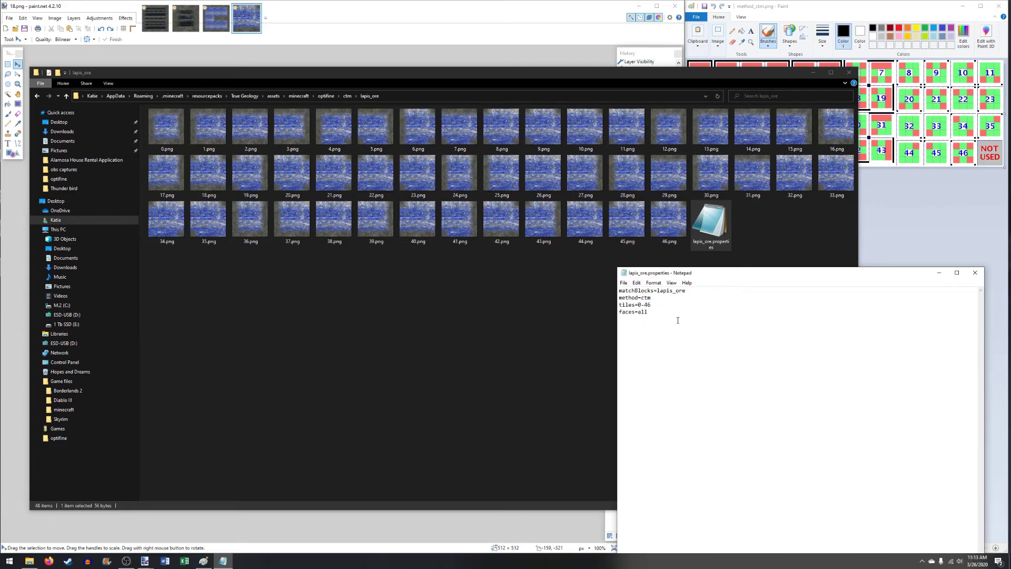
{"action": "key", "text": "BackSpace"}
{"action": "key", "text": "BackSpace"}
{"action": "key", "text": "BackSpace"}
{"action": "type", "text": ",1,2,3,4,5"}
{"action": "key", "text": "BackSpace"}
{"action": "key", "text": "BackSpace"}
{"action": "key", "text": "BackSpace"}
{"action": "key", "text": "BackSpace"}
{"action": "key", "text": "BackSpace"}
{"action": "key", "text": "BackSpace"}
{"action": "key", "text": "BackSpace"}
{"action": "key", "text": "BackSpace"}
{"action": "key", "text": "BackSpace"}
{"action": "key", "text": "BackSpace"}
{"action": "type", "text": "46"}
Cancel a Save As with the All Files type, then close Notepad discarding the edits.
{"action": "left_click", "coordinate": [623, 283]}
{"action": "left_click", "coordinate": [633, 327]}
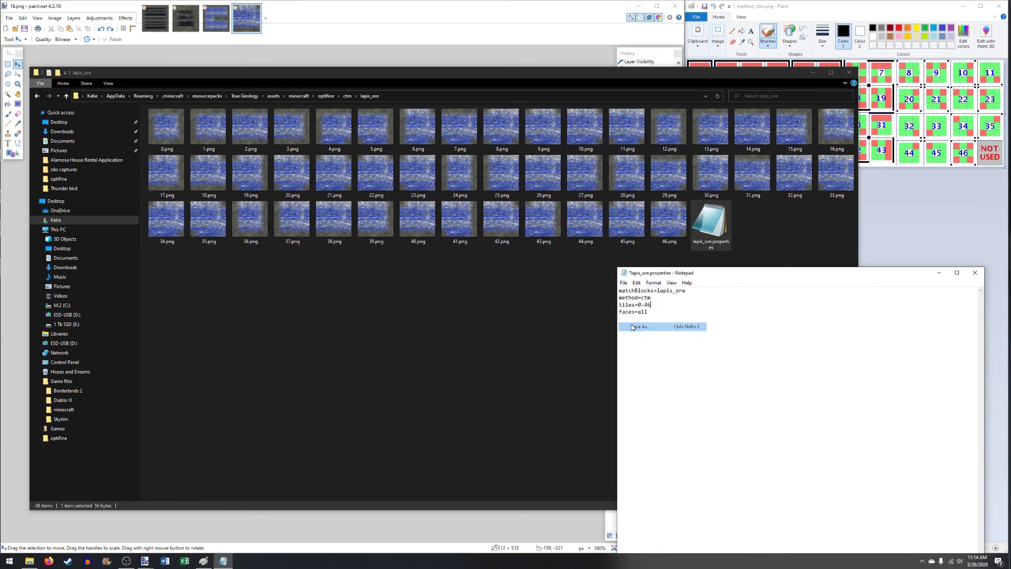
{"action": "left_click", "coordinate": [624, 522]}
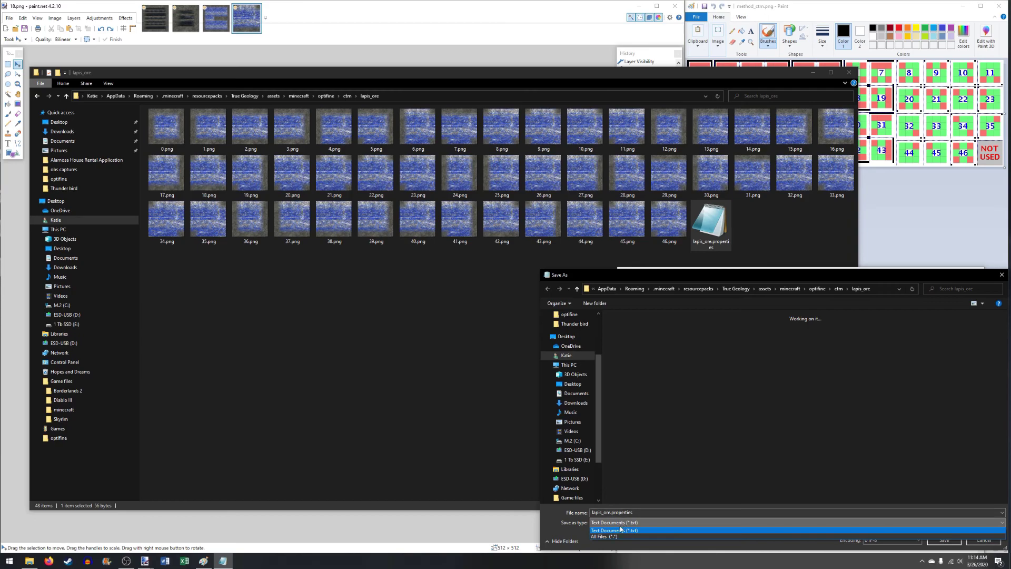
{"action": "left_click", "coordinate": [623, 532]}
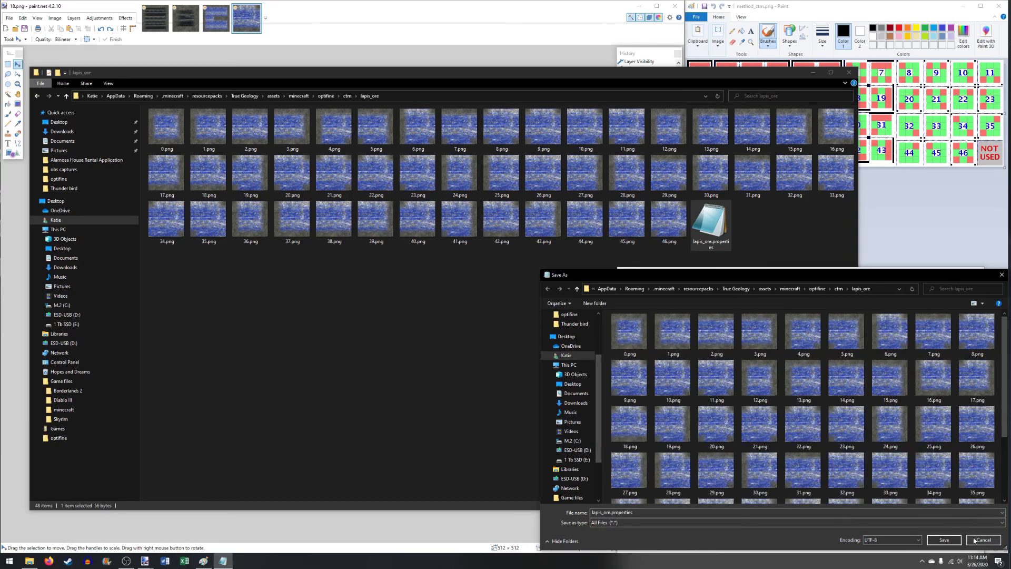
{"action": "left_click", "coordinate": [1002, 275]}
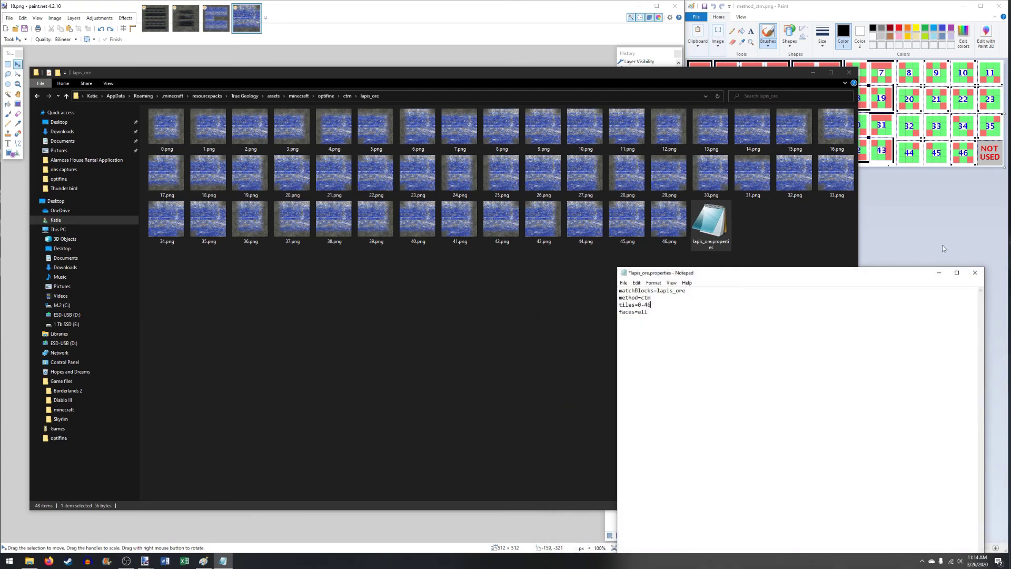
{"action": "left_click", "coordinate": [975, 272]}
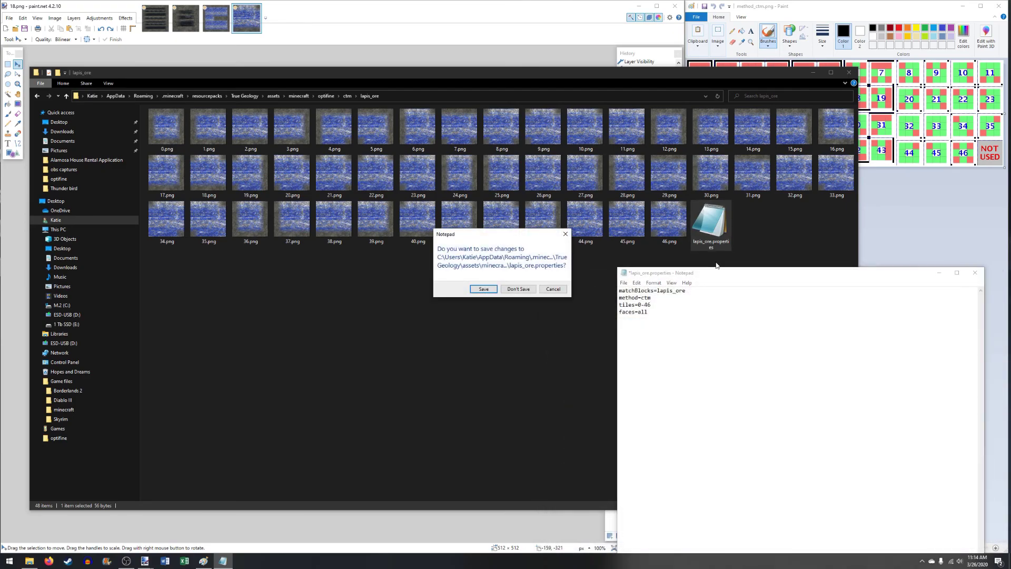
{"action": "left_click", "coordinate": [514, 291]}
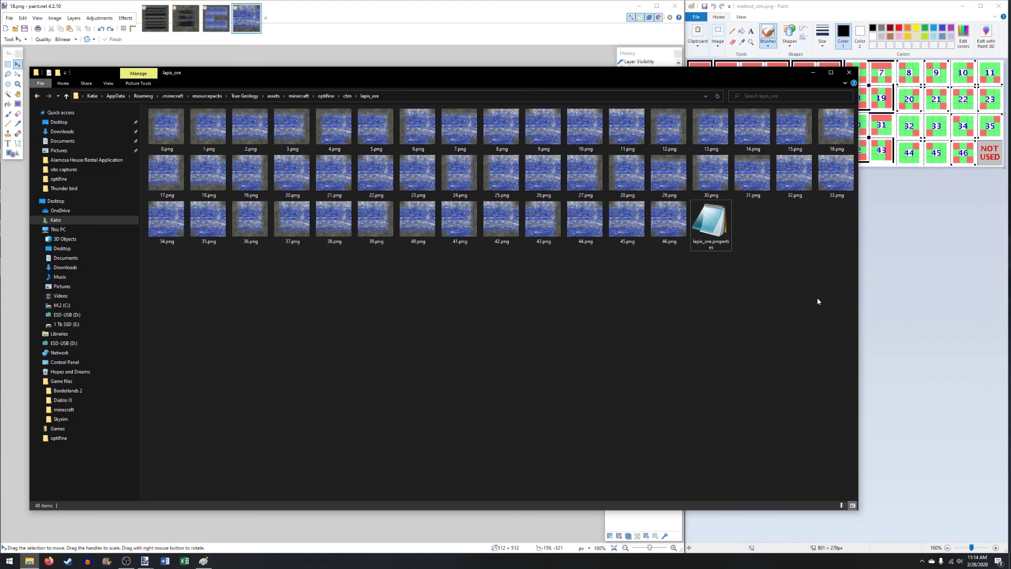